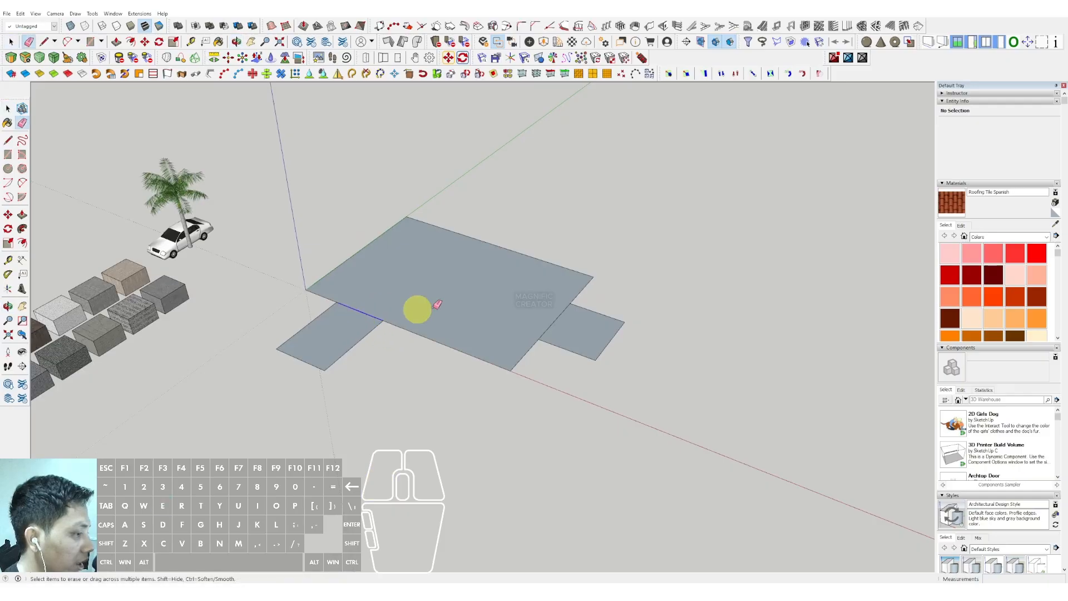
- Extrude the house footprint upward about 3809 mm with Push/Pull to form the ground-floor mass
{"action": "key", "text": "p"}
{"action": "left_click", "coordinate": [478, 293]}
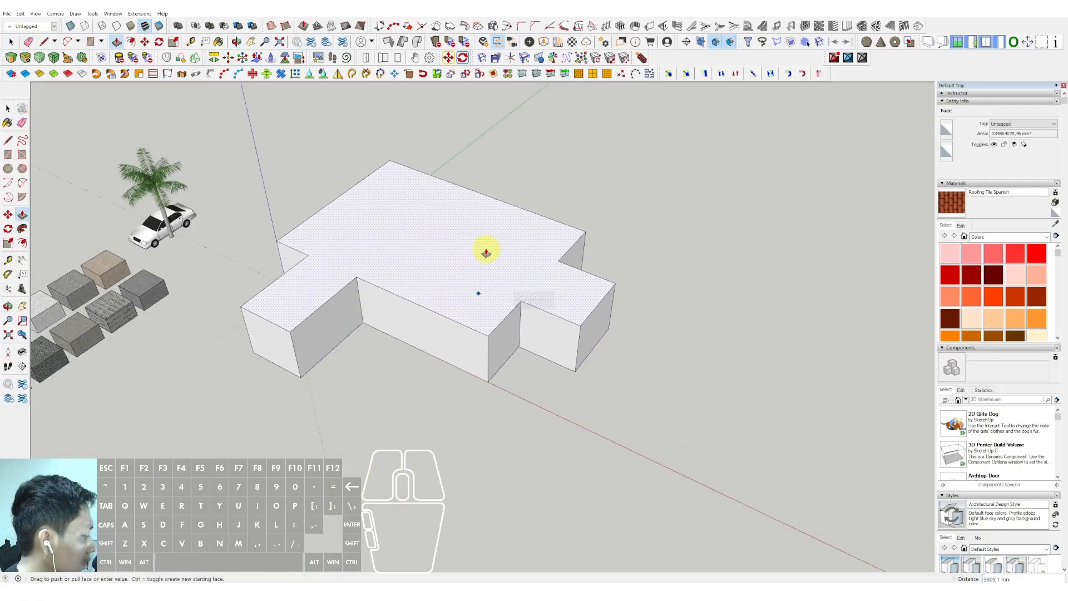
{"action": "left_click", "coordinate": [486, 250]}
- Select the whole ground-floor mass with all its connected geometry and make it a group
{"action": "key", "text": "space"}
{"action": "scroll", "coordinate": [469, 272], "scroll_direction": "up", "scroll_amount": 1}
{"action": "left_click", "coordinate": [469, 273]}
{"action": "triple_click", "coordinate": [469, 273]}
{"action": "right_click", "coordinate": [469, 273]}
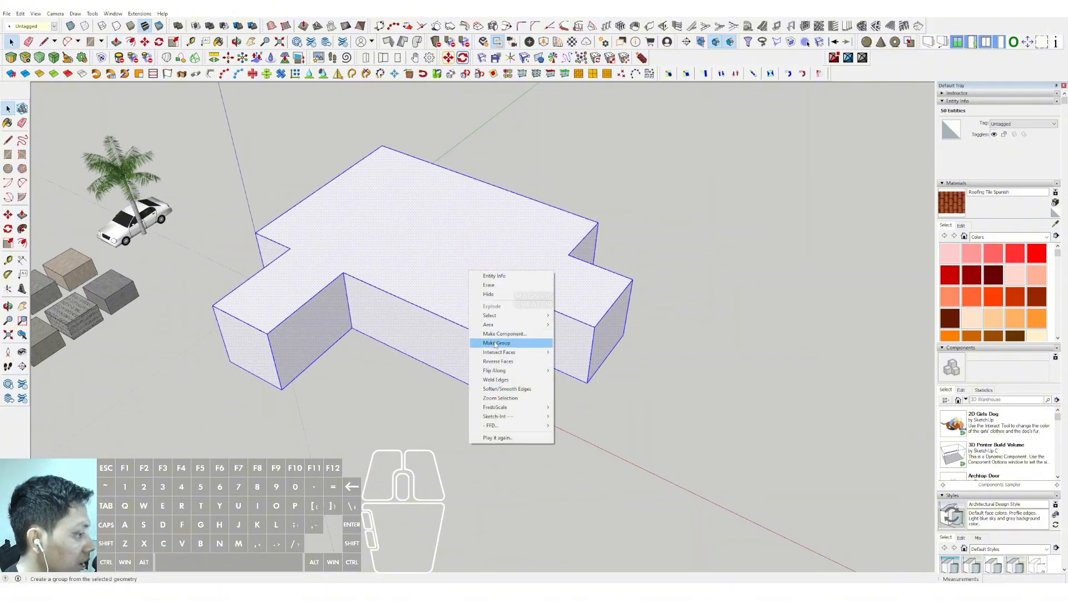
{"action": "left_click", "coordinate": [492, 342]}
- Draw a rectangle across the middle of the ground-floor roof from front to rear and extrude it upward as an upper-floor box
{"action": "middle_click_drag", "start_coordinate": [493, 285], "coordinate": [349, 293]}
{"action": "key", "text": "r"}
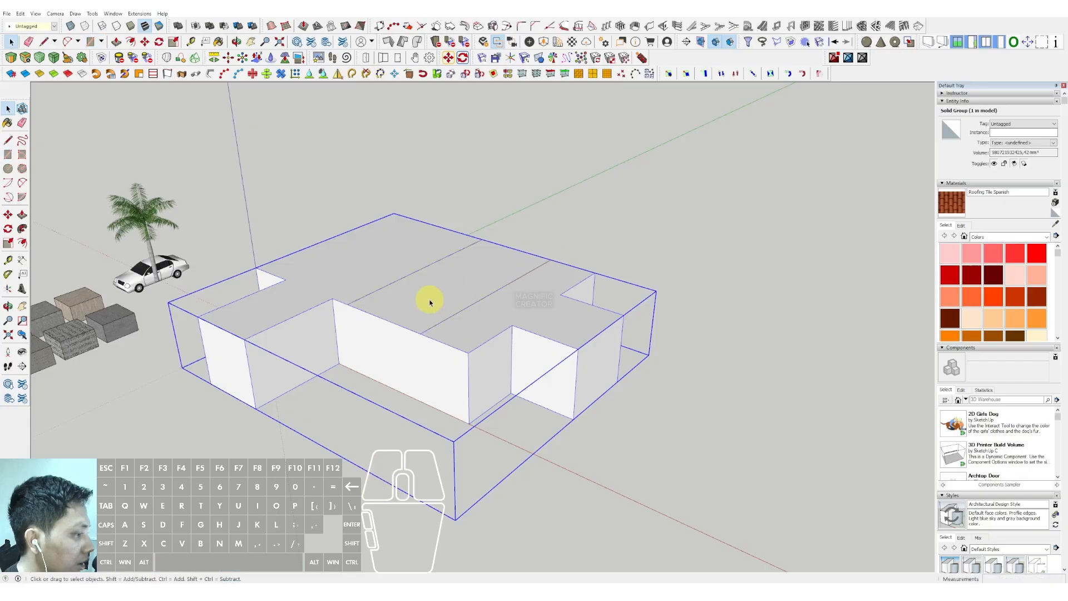
{"action": "key", "text": "p"}
{"action": "left_click", "coordinate": [430, 300]}
{"action": "left_click", "coordinate": [456, 212]}
- Pull the front face of the upper-floor box outward so it overhangs the ground-floor wall
{"action": "key", "text": "space"}
{"action": "scroll", "coordinate": [433, 310], "scroll_direction": "down", "scroll_amount": 1}
{"action": "middle_click_drag", "start_coordinate": [424, 317], "coordinate": [448, 212]}
{"action": "scroll", "coordinate": [398, 247], "scroll_direction": "up", "scroll_amount": 1}
{"action": "left_click", "coordinate": [407, 224]}
{"action": "left_click", "coordinate": [364, 225]}
- Select all connected geometry of the upper-floor box and make it a group
{"action": "key", "text": "space"}
{"action": "triple_click", "coordinate": [448, 211]}
{"action": "right_click", "coordinate": [450, 212]}
{"action": "left_click", "coordinate": [477, 285]}
- Draw a rectangle over the smaller side wing's roof, projecting past its edge, and extrude it upward about 3432 mm
{"action": "middle_click_drag", "start_coordinate": [477, 286], "coordinate": [462, 384]}
{"action": "scroll", "coordinate": [462, 384], "scroll_direction": "up", "scroll_amount": 2}
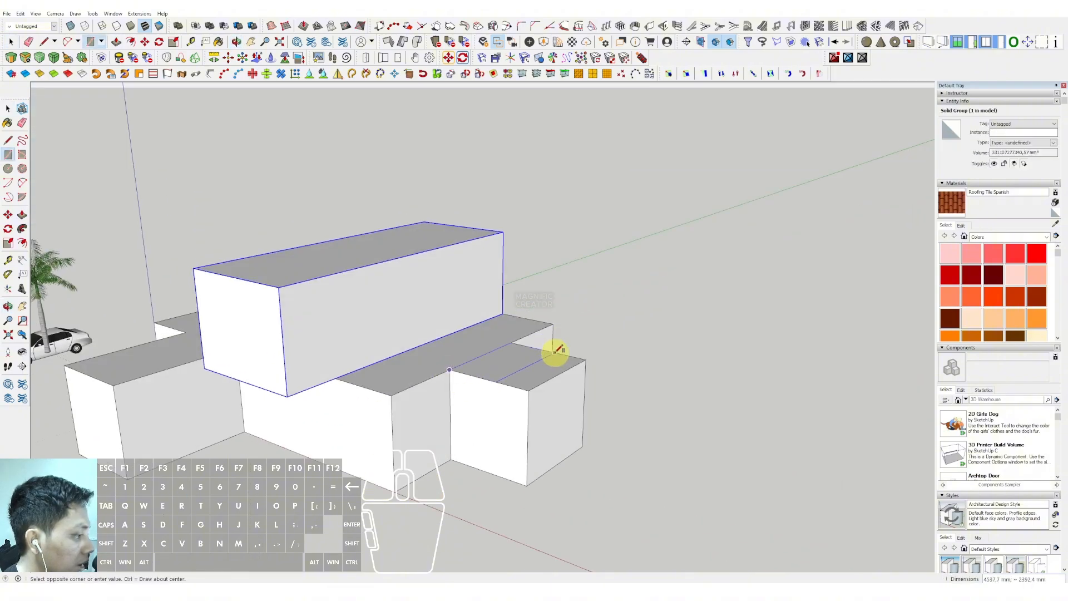
{"action": "left_click", "coordinate": [639, 374]}
{"action": "key", "text": "p"}
{"action": "left_click", "coordinate": [593, 362]}
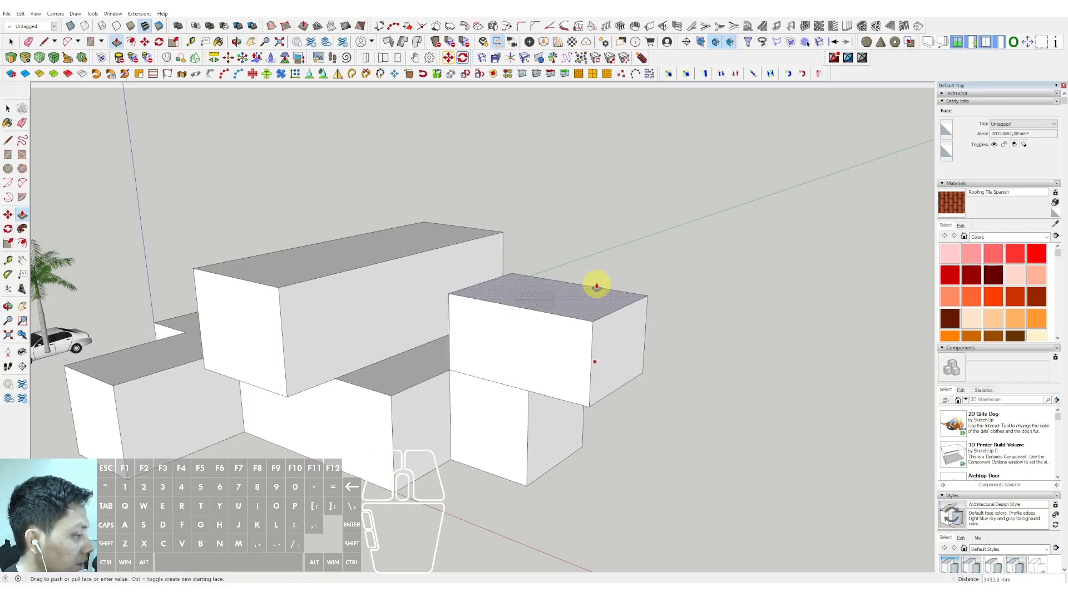
{"action": "left_click", "coordinate": [597, 287]}
{"action": "key", "text": "space"}
- Extend the inner side face of the second upper box toward the first upper box with Push/Pull
{"action": "scroll", "coordinate": [432, 364], "scroll_direction": "down", "scroll_amount": 1}
{"action": "middle_click_drag", "start_coordinate": [432, 364], "coordinate": [504, 327]}
{"action": "key", "text": "p"}
{"action": "scroll", "coordinate": [504, 327], "scroll_direction": "up", "scroll_amount": 2}
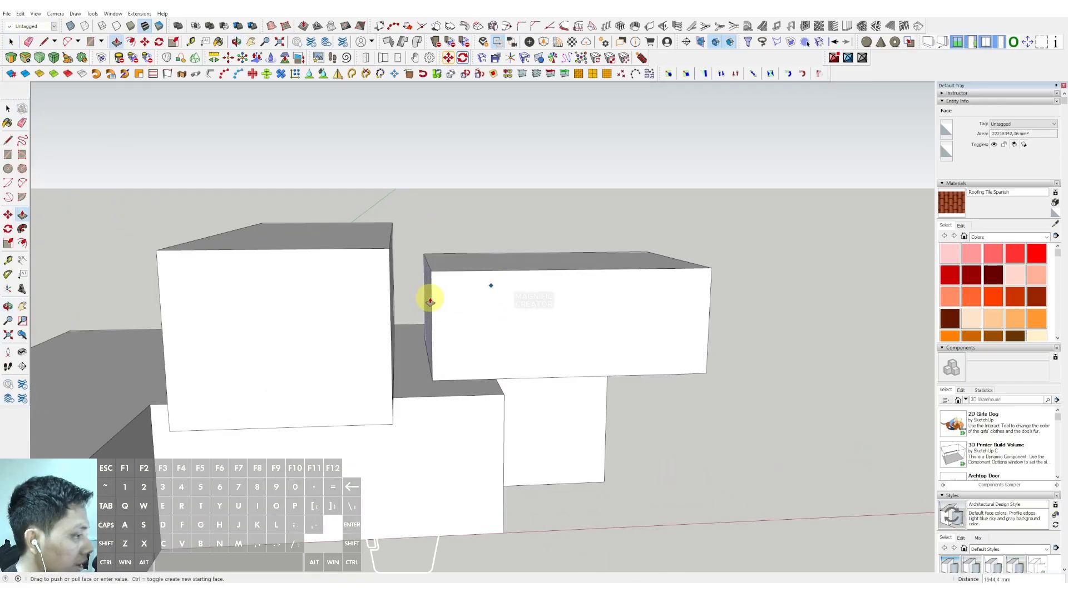
{"action": "middle_click_drag", "start_coordinate": [430, 301], "coordinate": [350, 321]}
- Select all connected geometry of the second upper box and make it a group
{"action": "key", "text": "space"}
{"action": "scroll", "coordinate": [447, 308], "scroll_direction": "down", "scroll_amount": 5}
{"action": "middle_click_drag", "start_coordinate": [383, 291], "coordinate": [465, 288]}
{"action": "triple_click", "coordinate": [514, 257]}
{"action": "right_click", "coordinate": [513, 256]}
{"action": "left_click", "coordinate": [535, 326]}
- Apply the Simple Style from the Default Styles collection to the model
{"action": "scroll", "coordinate": [427, 276], "scroll_direction": "down", "scroll_amount": 2}
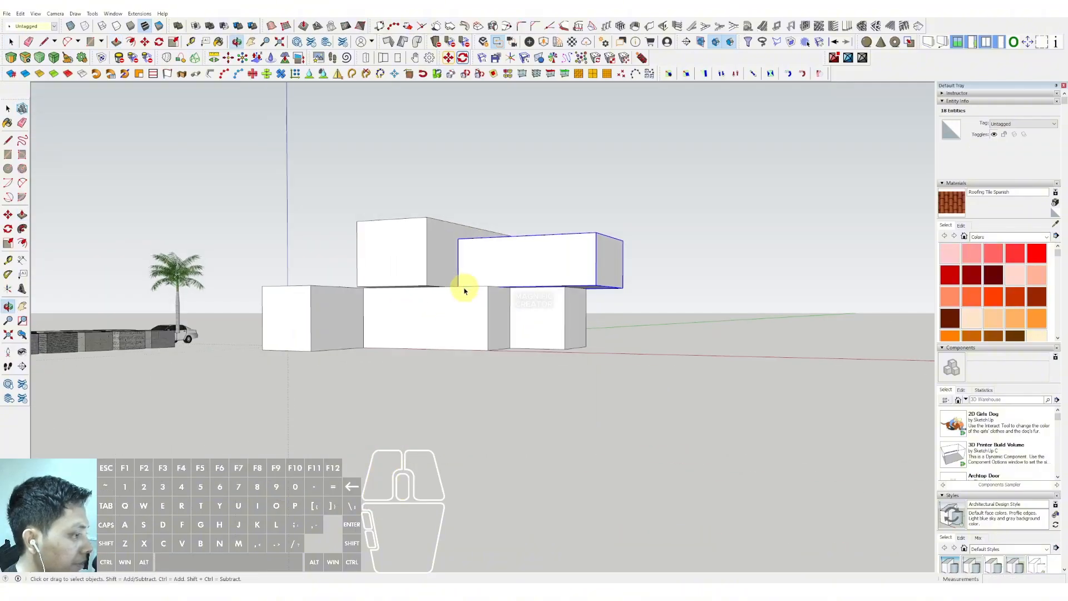
{"action": "scroll", "coordinate": [396, 313], "scroll_direction": "up", "scroll_amount": 3}
{"action": "mouse_move", "coordinate": [396, 312]}
{"action": "middle_mouse_down", "text": "shift"}
{"action": "mouse_move", "coordinate": [402, 319]}
{"action": "mouse_move", "coordinate": [374, 333]}
{"action": "mouse_move", "coordinate": [392, 320]}
{"action": "middle_mouse_up", "text": "shift"}
{"action": "scroll", "coordinate": [374, 332], "scroll_direction": "up", "scroll_amount": 2}
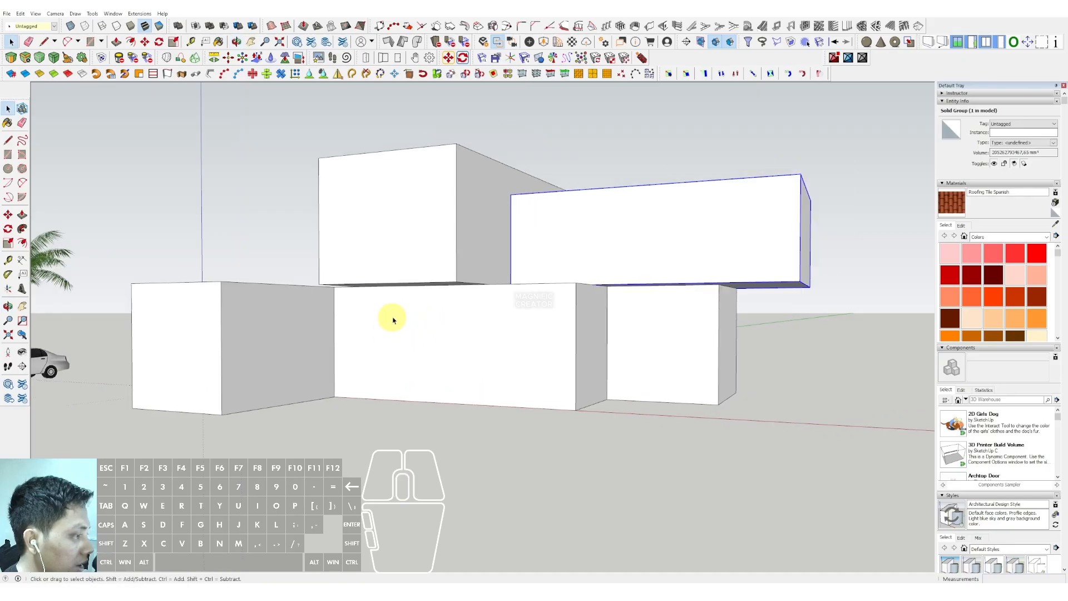
{"action": "scroll", "coordinate": [979, 378], "scroll_direction": "down", "scroll_amount": 5}
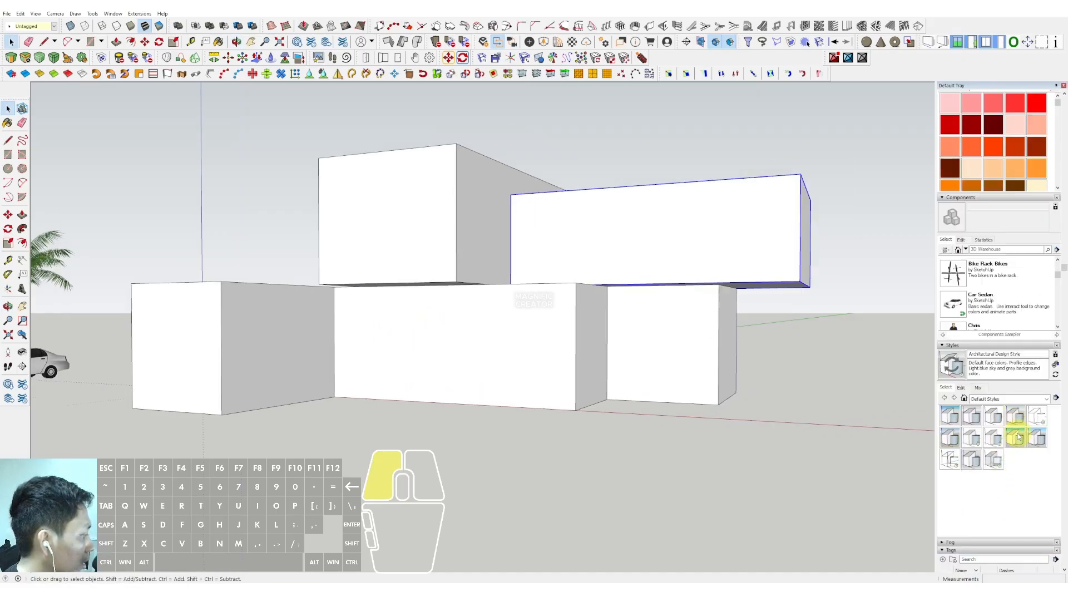
- Open the ground-floor group and draw full-height rectangles on the front walls of the central part and both wings
{"action": "scroll", "coordinate": [378, 301], "scroll_direction": "down", "scroll_amount": 1}
{"action": "middle_click_drag", "start_coordinate": [378, 301], "coordinate": [386, 309], "text": "shift"}
{"action": "scroll", "coordinate": [386, 320], "scroll_direction": "up", "scroll_amount": 1}
{"action": "triple_click", "coordinate": [386, 322]}
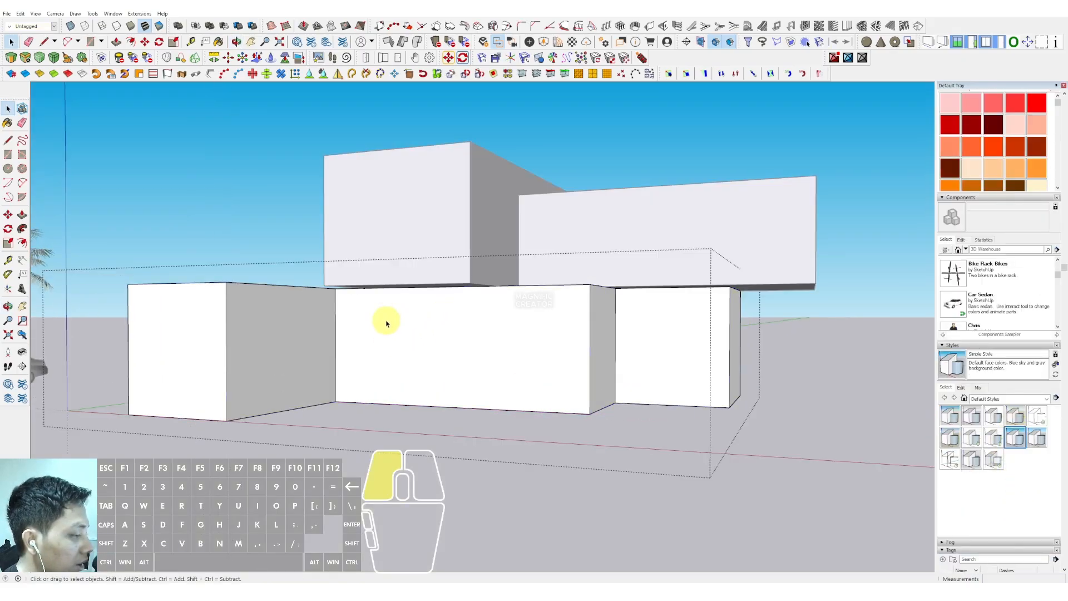
{"action": "key", "text": "r"}
{"action": "left_click", "coordinate": [453, 406]}
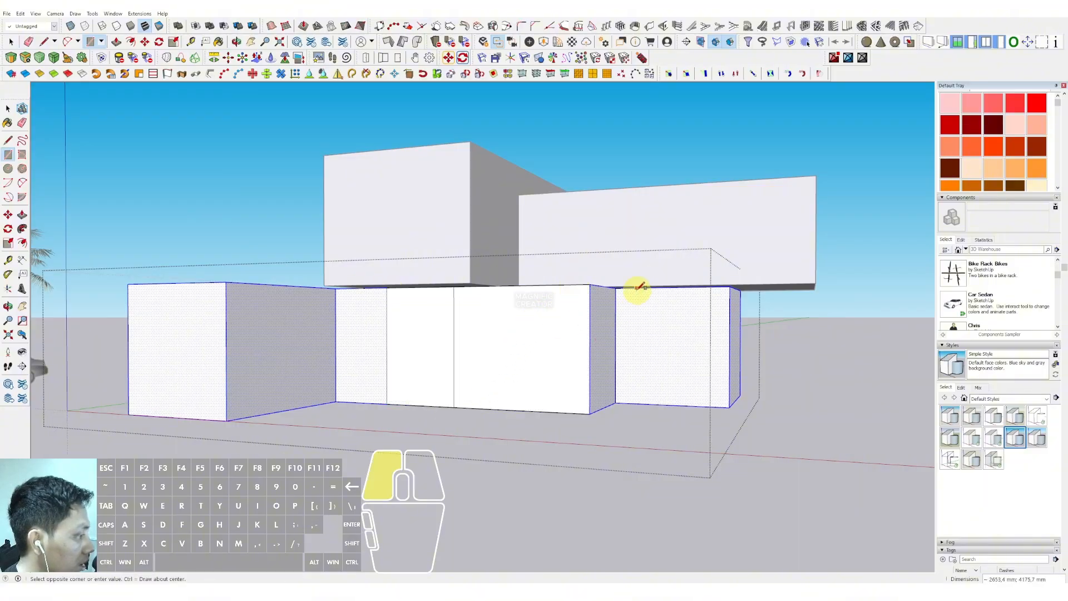
{"action": "middle_click_drag", "start_coordinate": [314, 334], "coordinate": [273, 264]}
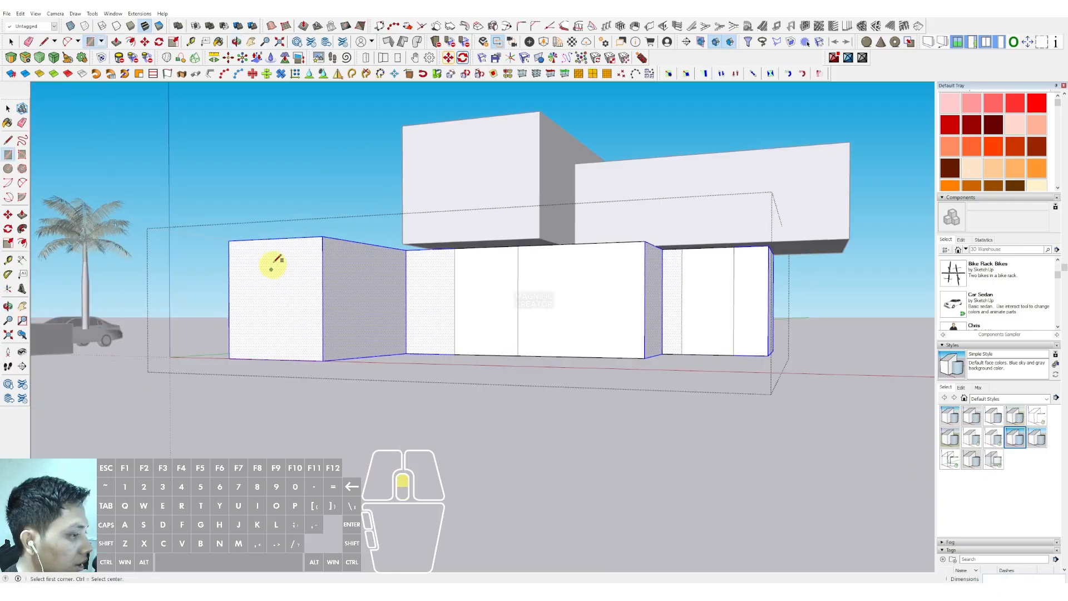
{"action": "middle_click_drag", "start_coordinate": [300, 359], "coordinate": [311, 389]}
- Draw an inset rectangle about 4568 × 3311 mm on the first upper box's front face and push it inward as a recess
{"action": "key", "text": "space"}
{"action": "triple_click", "coordinate": [451, 205]}
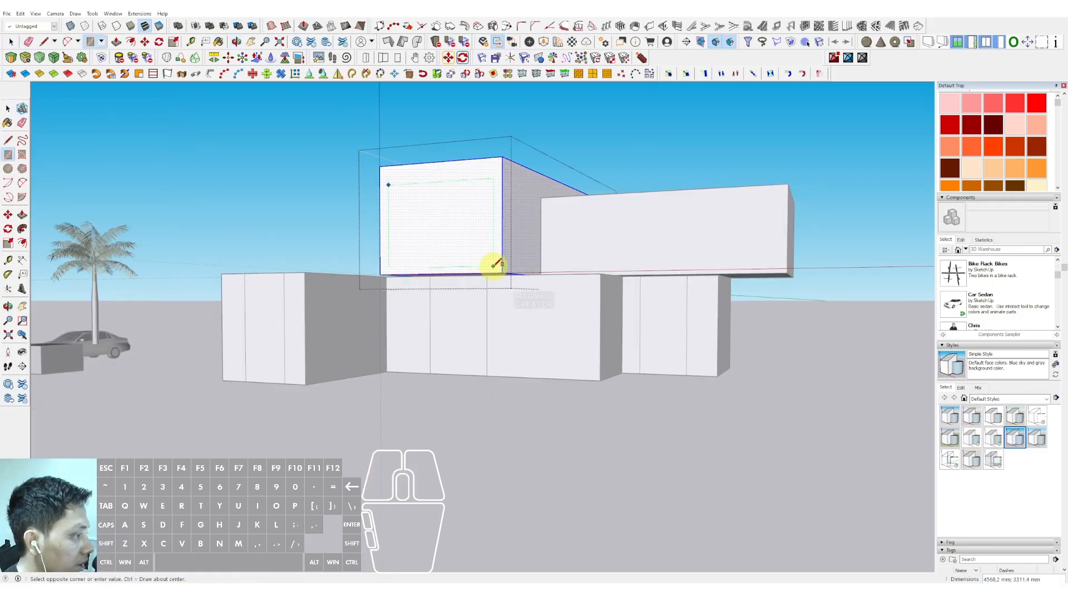
{"action": "scroll", "coordinate": [467, 253], "scroll_direction": "up", "scroll_amount": 2}
{"action": "key", "text": "v"}
{"action": "left_click", "coordinate": [420, 232]}
{"action": "left_click", "coordinate": [435, 232]}
{"action": "key", "text": "space"}
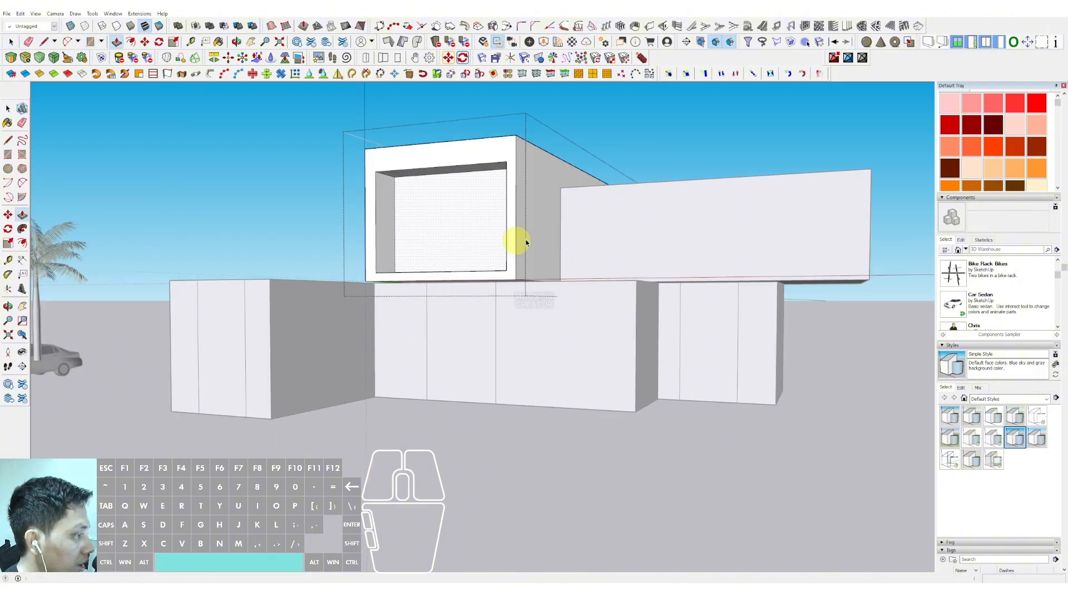
- Open the second upper box's group and draw a wide window rectangle toward the outer end of its front face
{"action": "scroll", "coordinate": [523, 243], "scroll_direction": "down", "scroll_amount": 1}
{"action": "left_click", "coordinate": [613, 158]}
{"action": "scroll", "coordinate": [613, 158], "scroll_direction": "down", "scroll_amount": 1}
{"action": "middle_click_drag", "start_coordinate": [704, 228], "coordinate": [569, 228], "text": "shift"}
{"action": "triple_click", "coordinate": [570, 228]}
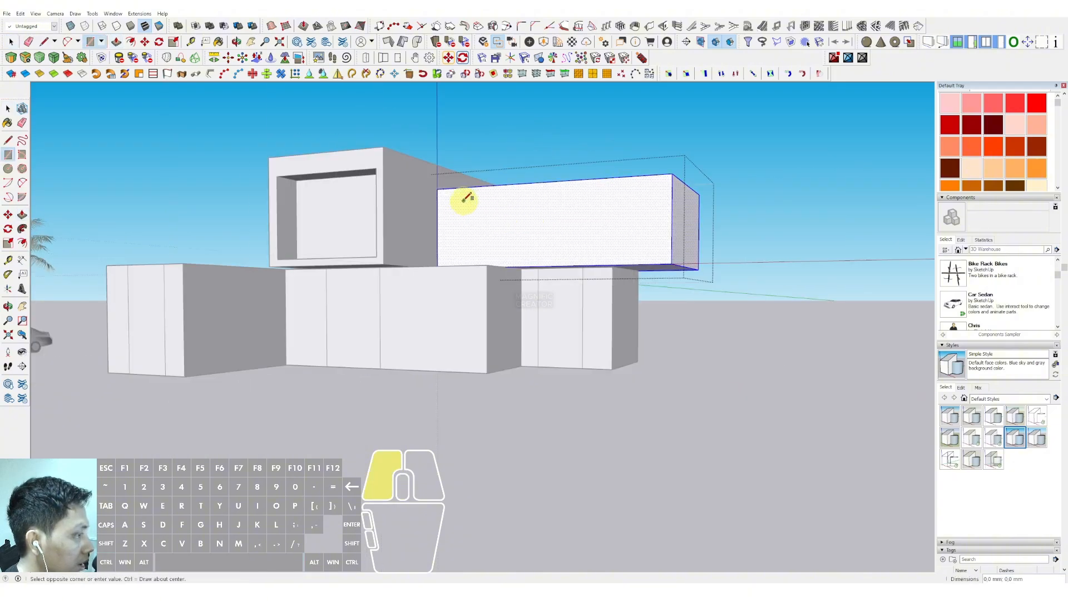
{"action": "scroll", "coordinate": [660, 252], "scroll_direction": "up", "scroll_amount": 2}
{"action": "key", "text": "space"}
{"action": "key", "text": "r"}
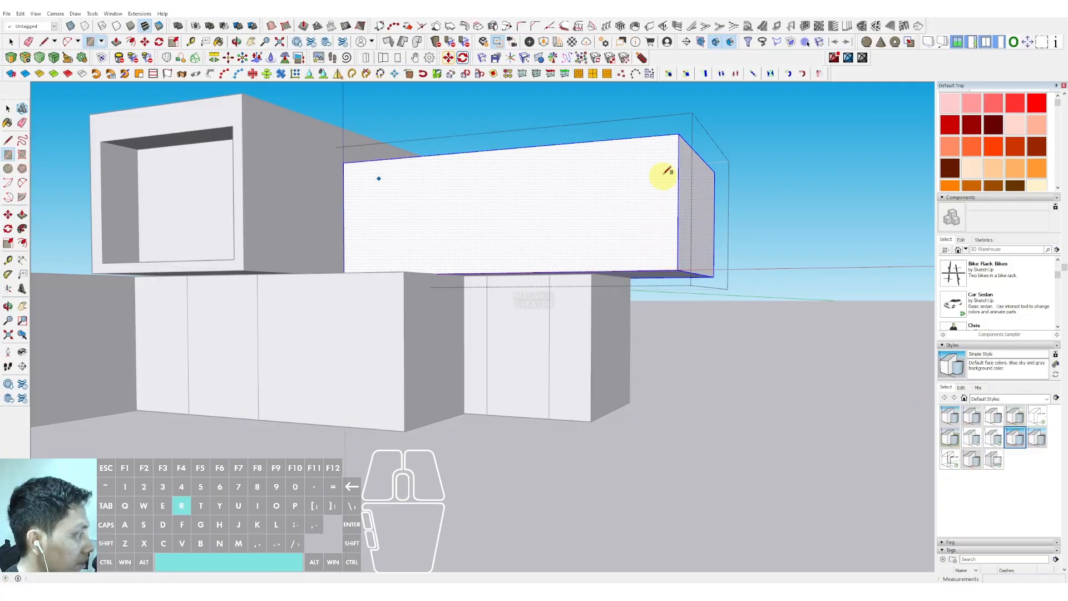
{"action": "left_click", "coordinate": [664, 151]}
{"action": "scroll", "coordinate": [430, 243], "scroll_direction": "up", "scroll_amount": 2}
{"action": "left_click", "coordinate": [508, 267]}
{"action": "scroll", "coordinate": [621, 243], "scroll_direction": "down", "scroll_amount": 2}
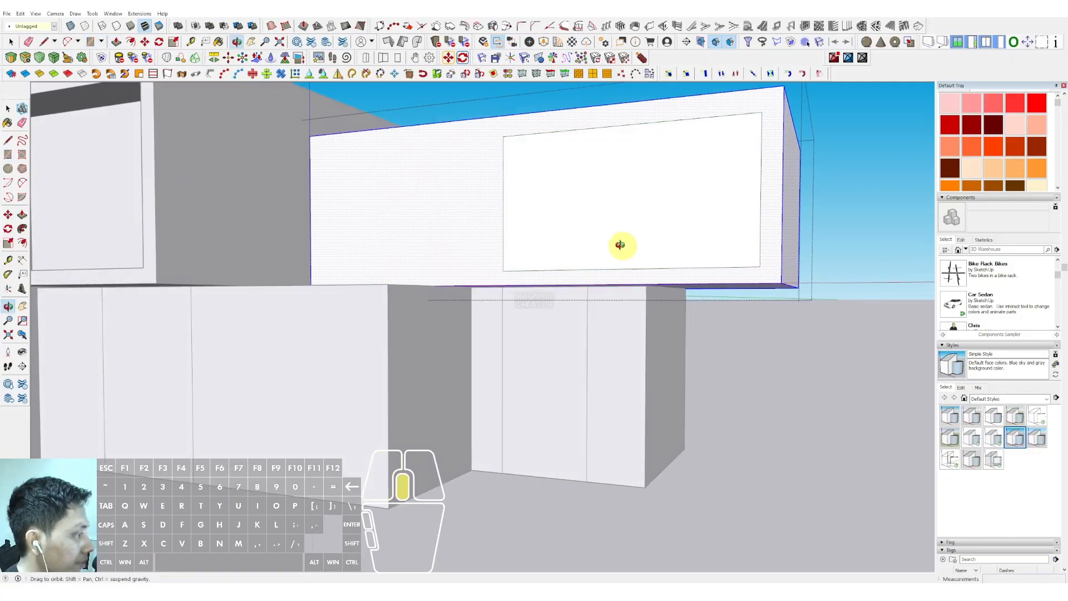
- Push the window rectangle on the second upper box inward to form a recess and leave the group
{"action": "key", "text": "v"}
{"action": "left_click", "coordinate": [584, 207]}
{"action": "left_click", "coordinate": [601, 209]}
{"action": "key", "text": "space"}
{"action": "scroll", "coordinate": [700, 283], "scroll_direction": "down", "scroll_amount": 2}
{"action": "scroll", "coordinate": [700, 284], "scroll_direction": "down", "scroll_amount": 4}
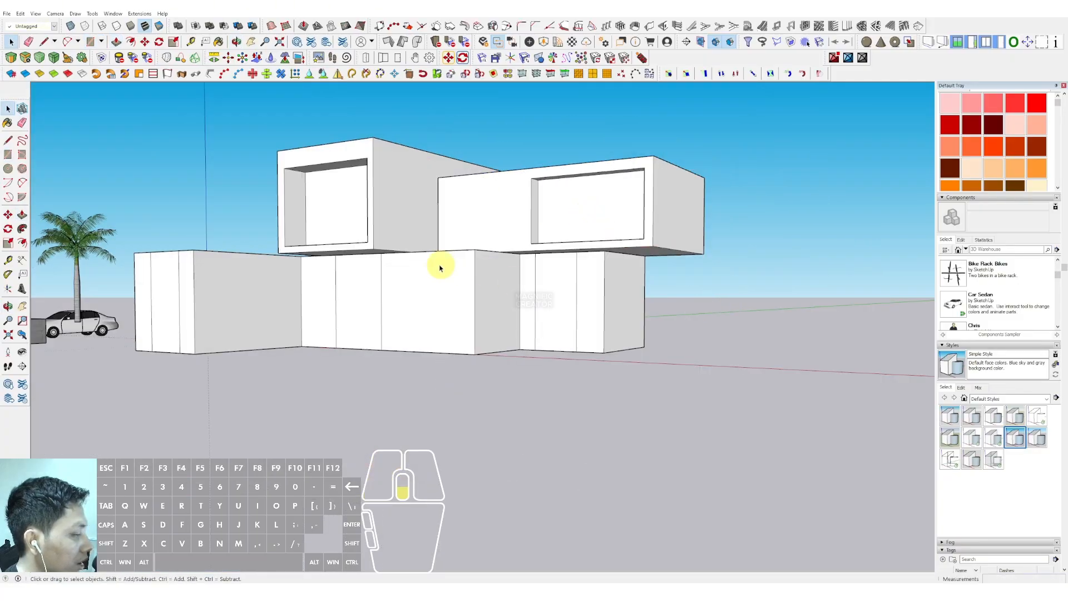
- Open the ground-floor group and push the full-height panels in the central wall and smaller wing inward as recessed openings
{"action": "scroll", "coordinate": [462, 286], "scroll_direction": "up", "scroll_amount": 3}
{"action": "triple_click", "coordinate": [387, 287]}
{"action": "scroll", "coordinate": [387, 287], "scroll_direction": "up", "scroll_amount": 4}
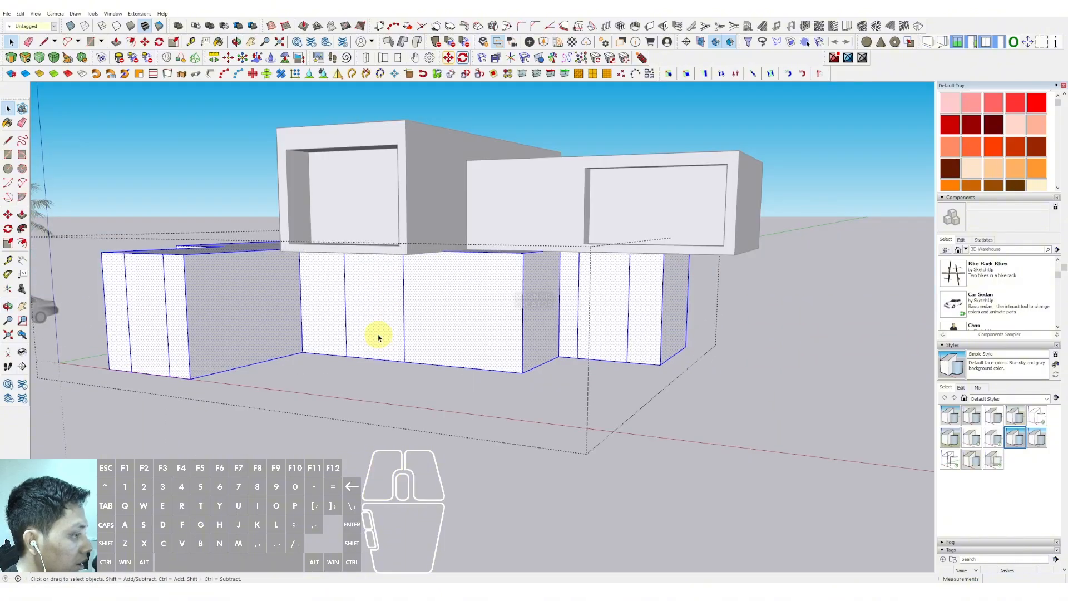
{"action": "key", "text": "p"}
{"action": "left_click", "coordinate": [365, 335]}
{"action": "key", "text": "space"}
{"action": "scroll", "coordinate": [592, 325], "scroll_direction": "down", "scroll_amount": 3}
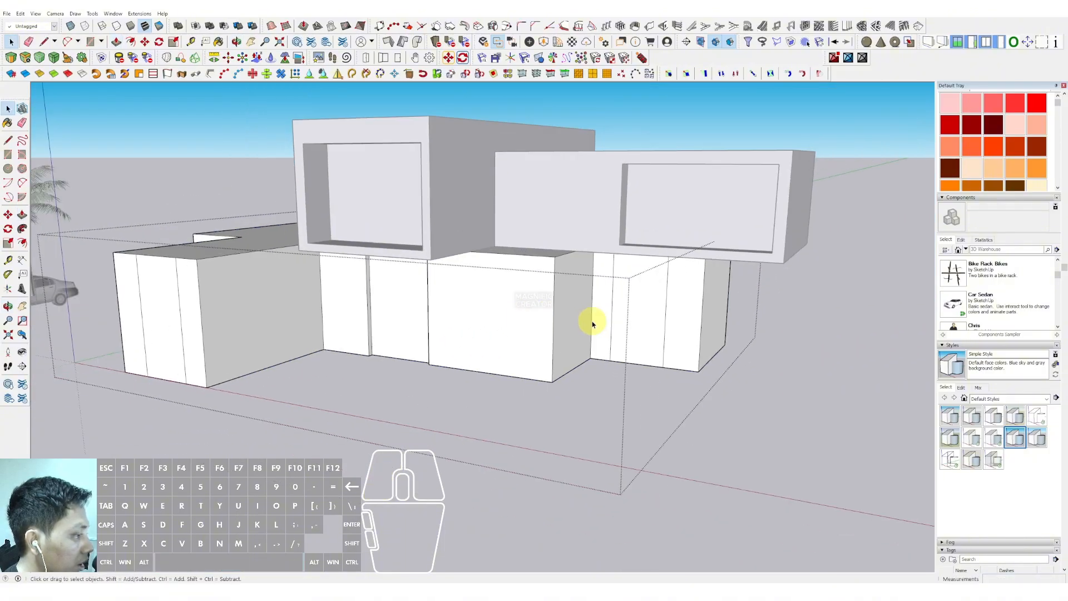
{"action": "triple_click", "coordinate": [614, 341]}
{"action": "key", "text": "p"}
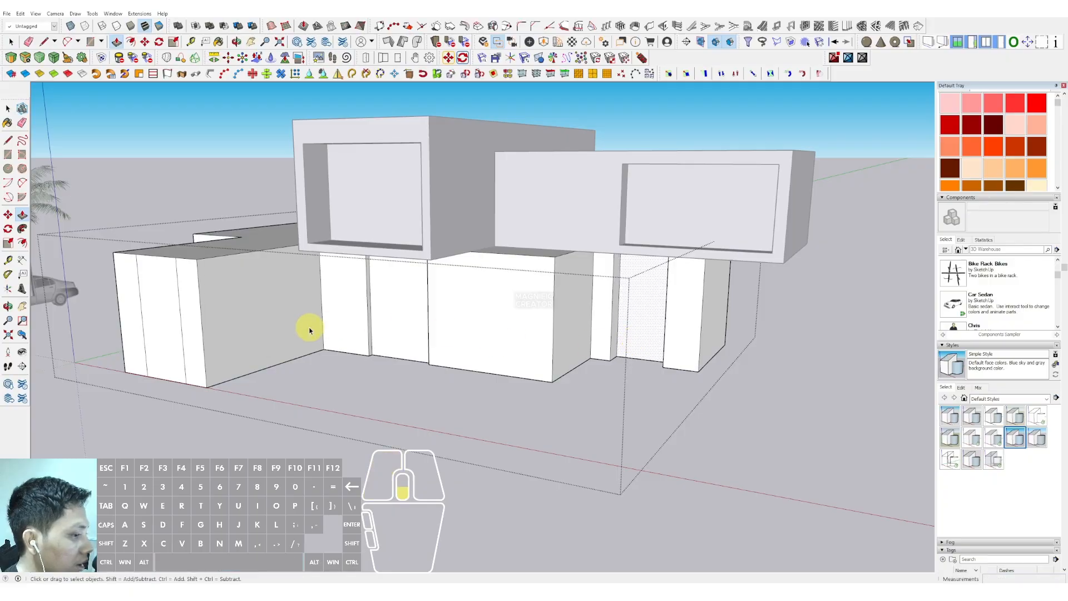
- Draw a rectangle across the upper end of the left wing's front panel and erase the excess lines above the window head
{"action": "scroll", "coordinate": [310, 331], "scroll_direction": "up", "scroll_amount": 5}
{"action": "triple_click", "coordinate": [219, 326]}
{"action": "key", "text": "r"}
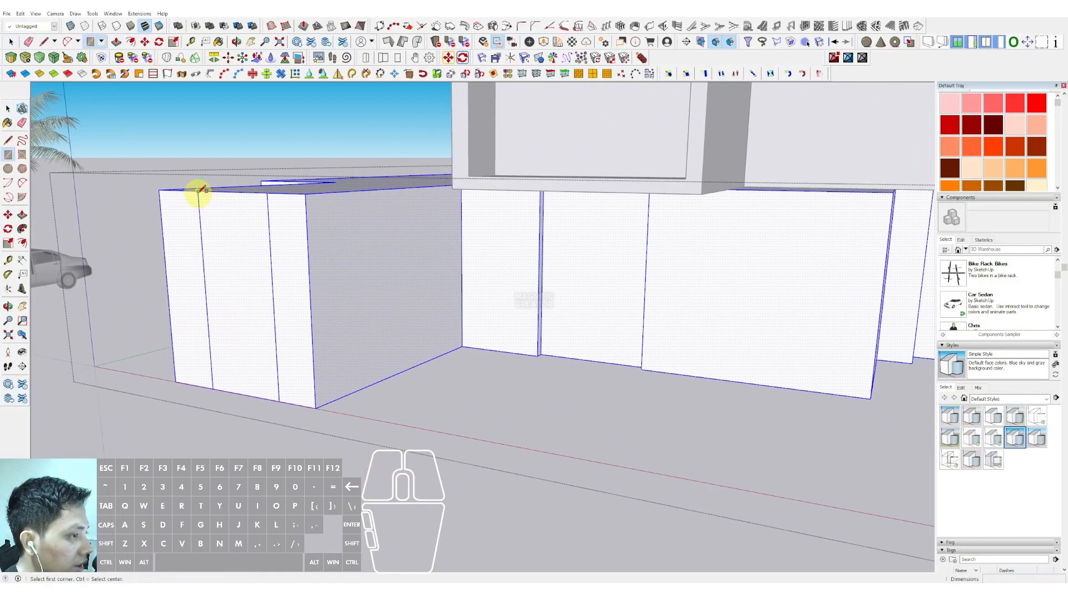
{"action": "key", "text": "e"}
{"action": "left_click", "coordinate": [253, 199]}
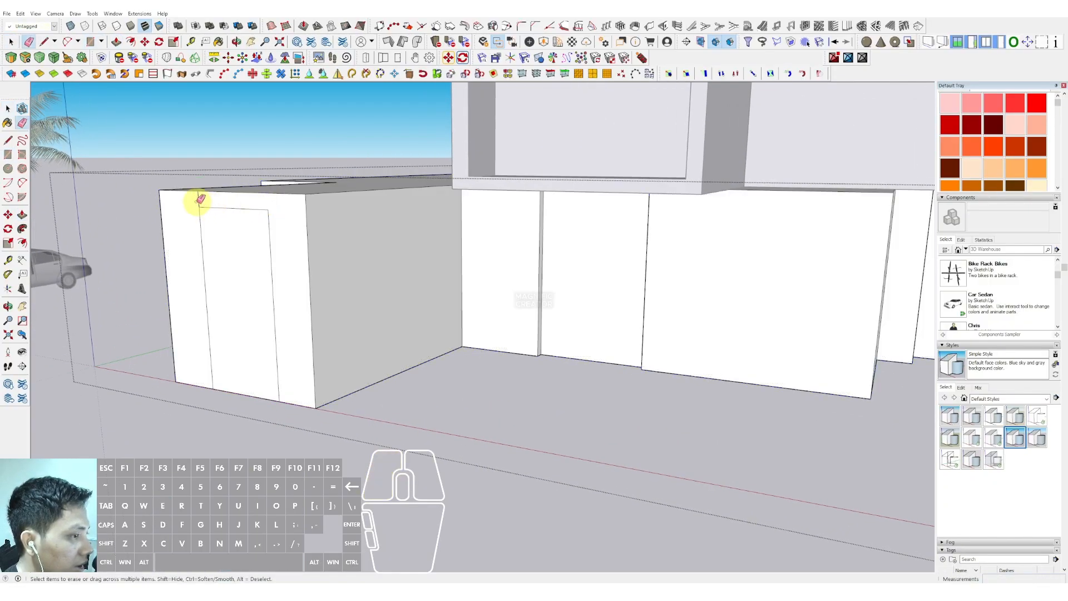
{"action": "left_click", "coordinate": [200, 199]}
- Add a sill rectangle at the panel's lower end, erase the excess lines below it, and push the window inward
{"action": "key", "text": "r"}
{"action": "left_click", "coordinate": [211, 363]}
{"action": "left_click", "coordinate": [281, 396]}
{"action": "key", "text": "e"}
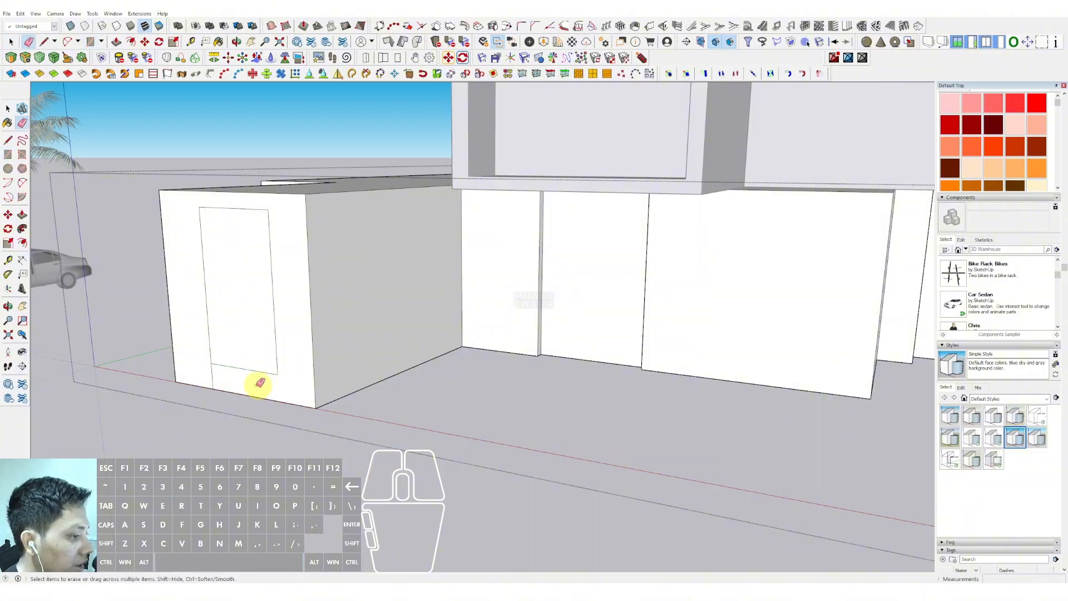
{"action": "key", "text": "space"}
{"action": "scroll", "coordinate": [341, 298], "scroll_direction": "down", "scroll_amount": 6}
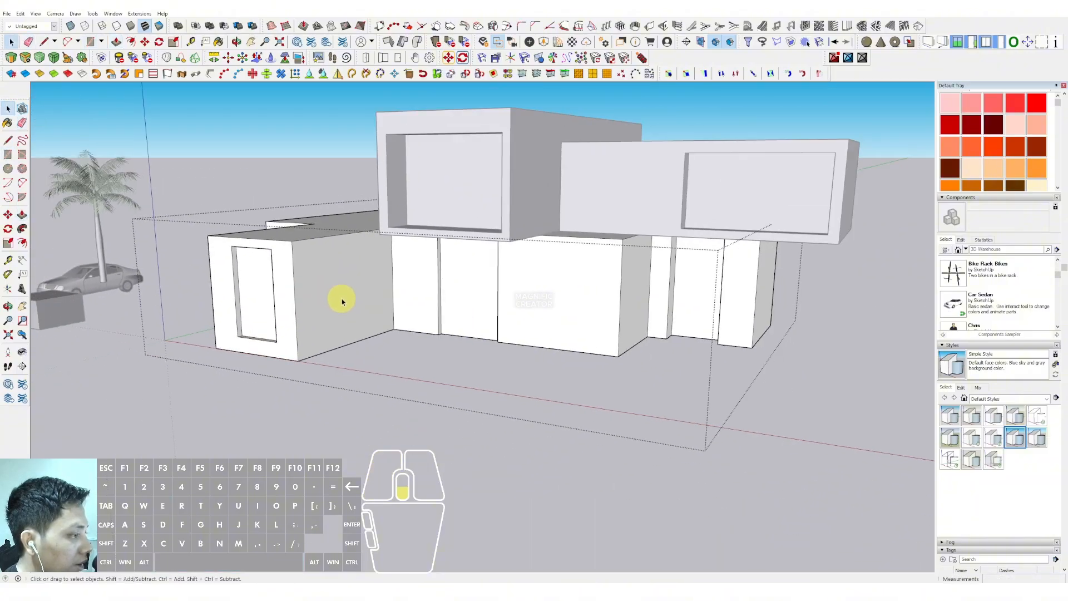
- Leave the ground-floor group and draw inset lines on its roof from the upper box around the notch to the front corner
{"action": "left_click", "coordinate": [305, 173]}
{"action": "middle_click_drag", "start_coordinate": [305, 172], "coordinate": [448, 374]}
{"action": "scroll", "coordinate": [404, 236], "scroll_direction": "up", "scroll_amount": 4}
{"action": "left_click", "coordinate": [448, 373]}
{"action": "scroll", "coordinate": [453, 315], "scroll_direction": "up", "scroll_amount": 3}
{"action": "key", "text": "l"}
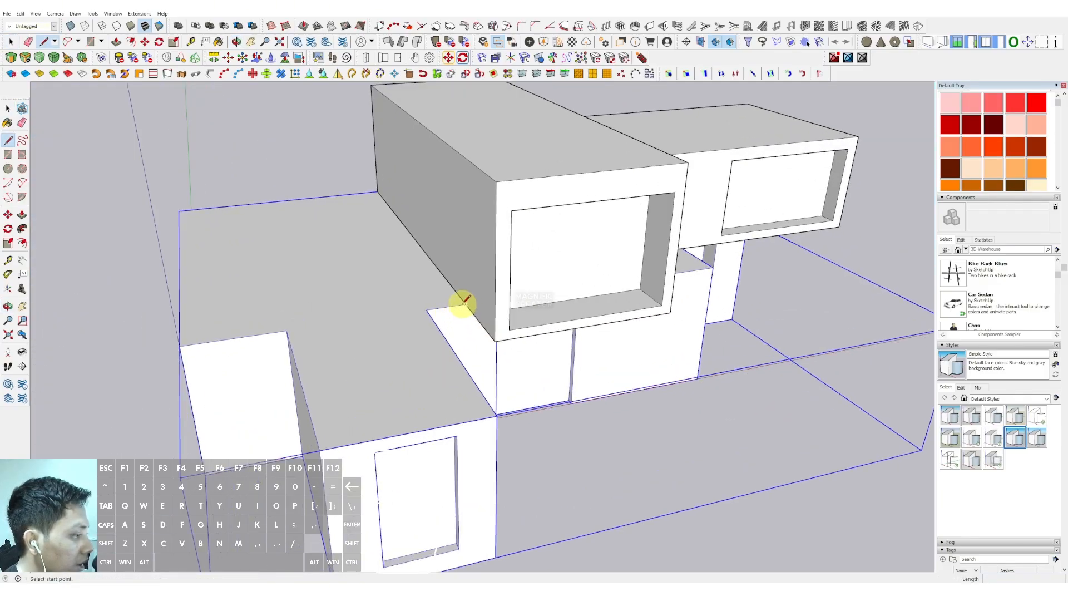
{"action": "scroll", "coordinate": [461, 297], "scroll_direction": "up", "scroll_amount": 1}
{"action": "left_click", "coordinate": [460, 298]}
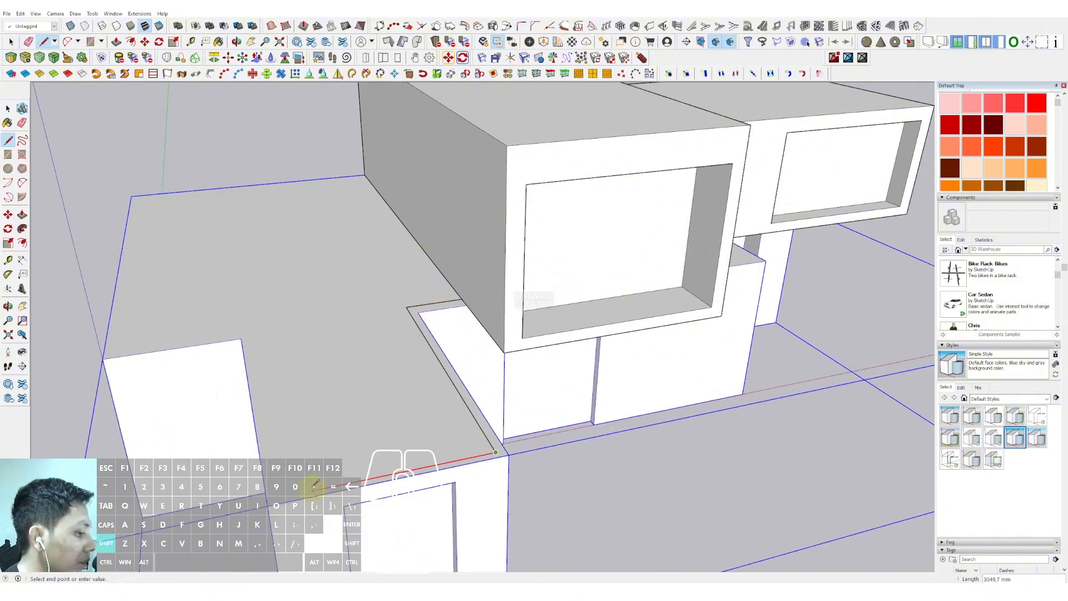
- Continue the inset roof outline along the front, side recess and rear edges back to the upper box
{"action": "scroll", "coordinate": [250, 328], "scroll_direction": "up", "scroll_amount": 1}
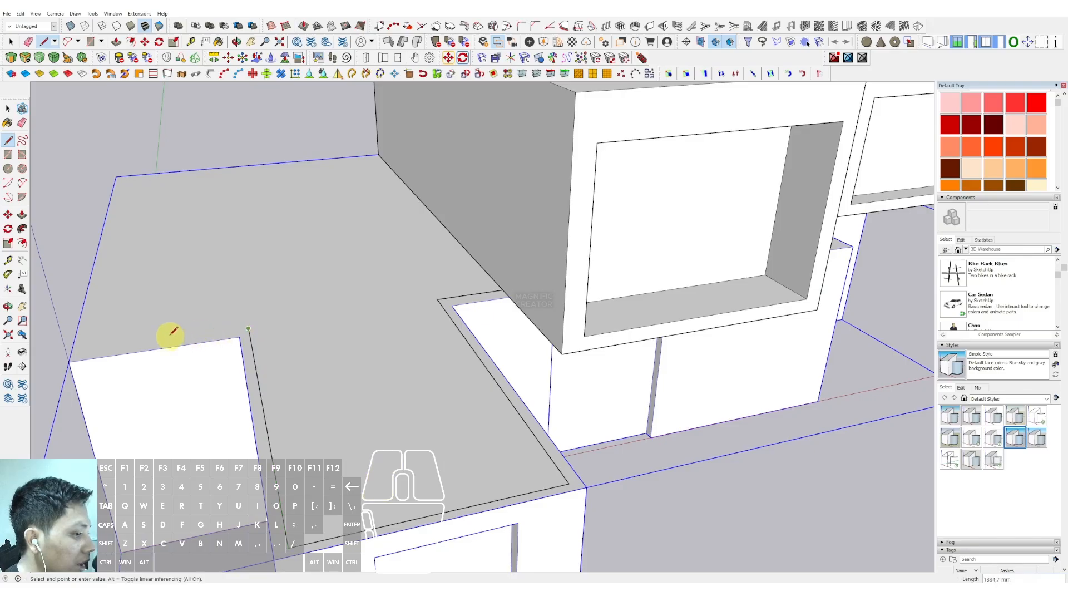
{"action": "scroll", "coordinate": [286, 309], "scroll_direction": "up", "scroll_amount": 2}
{"action": "key", "text": "shift"}
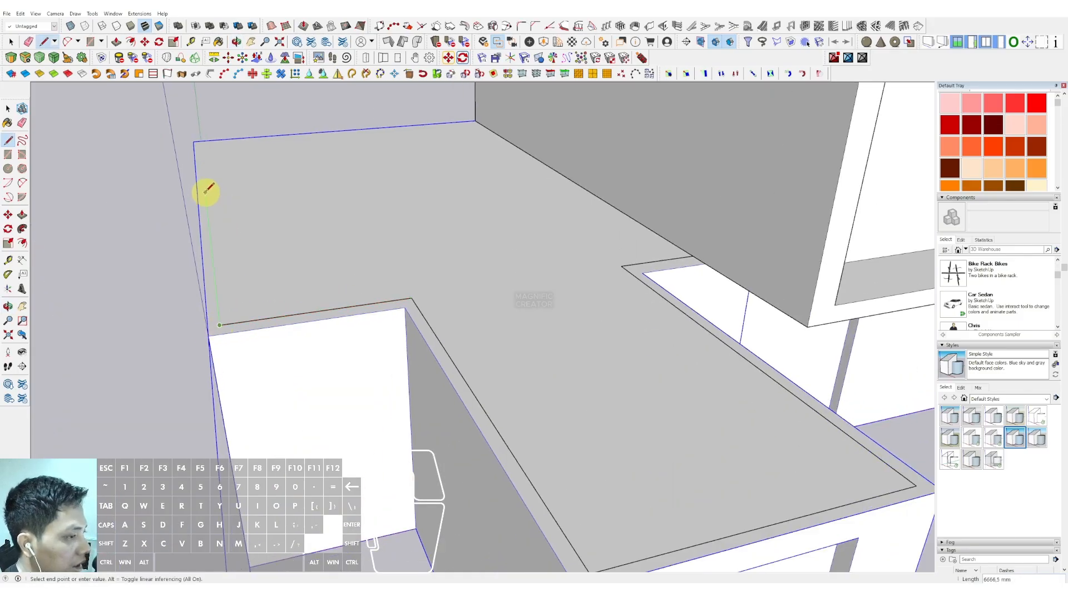
{"action": "scroll", "coordinate": [207, 189], "scroll_direction": "up", "scroll_amount": 1}
{"action": "key", "text": "shift"}
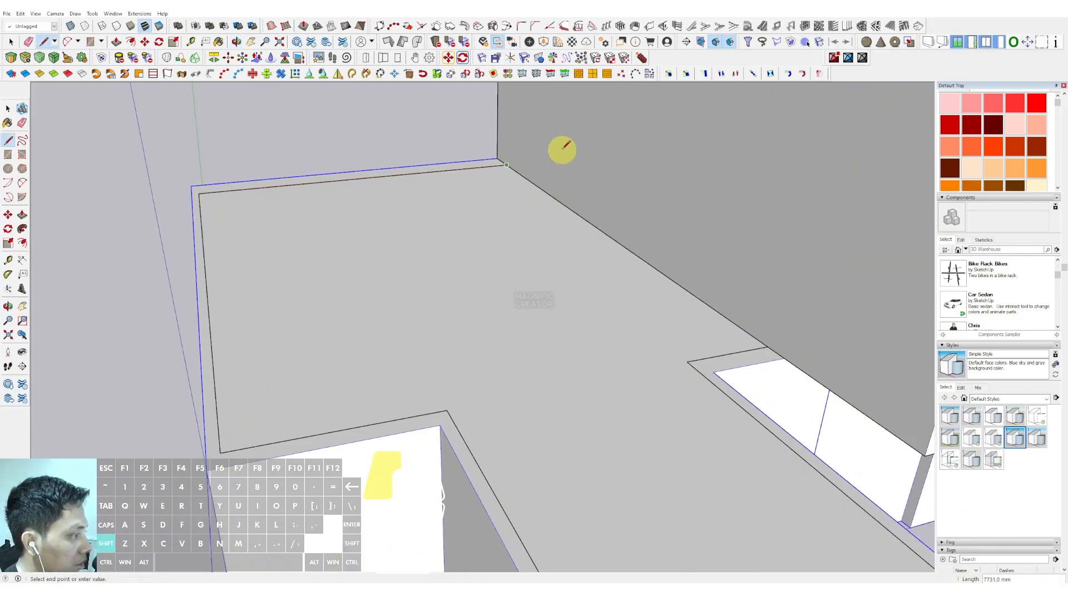
{"action": "key", "text": "space"}
- Offset the inset roof outline by 30 mm and close both ends of the strip with short lines at the upper box
{"action": "scroll", "coordinate": [561, 149], "scroll_direction": "down", "scroll_amount": 3}
{"action": "middle_click_drag", "start_coordinate": [470, 234], "coordinate": [459, 272]}
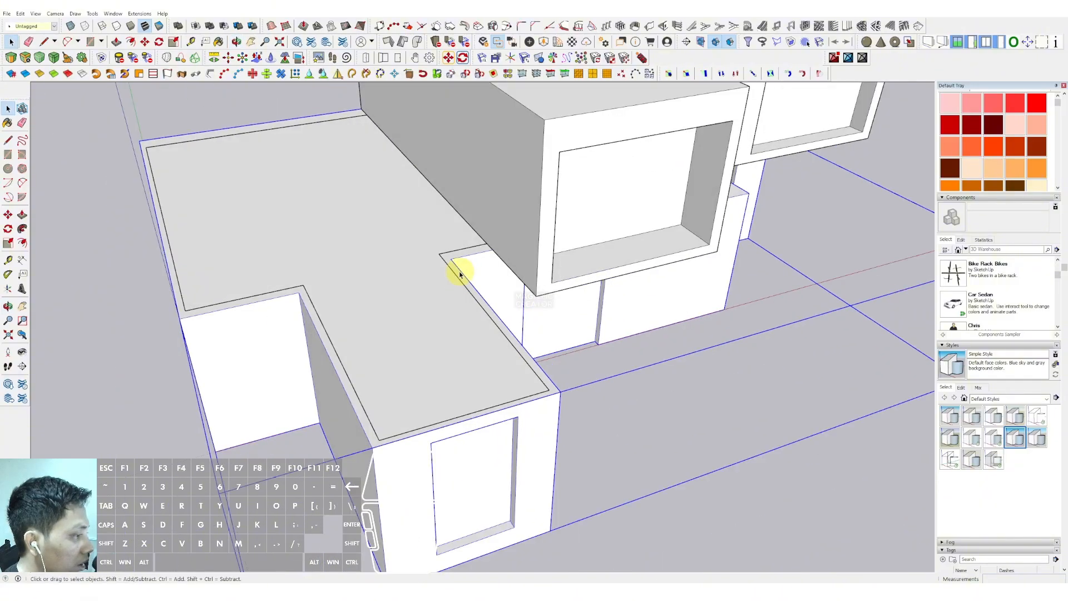
{"action": "scroll", "coordinate": [451, 270], "scroll_direction": "up", "scroll_amount": 2}
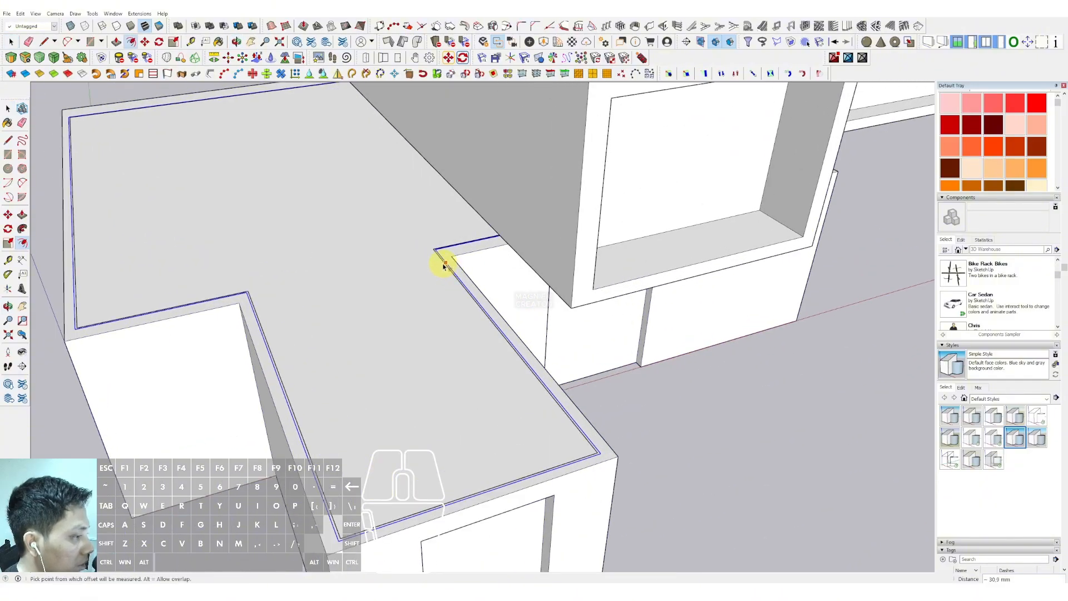
{"action": "key", "text": "l"}
{"action": "scroll", "coordinate": [490, 234], "scroll_direction": "up", "scroll_amount": 4}
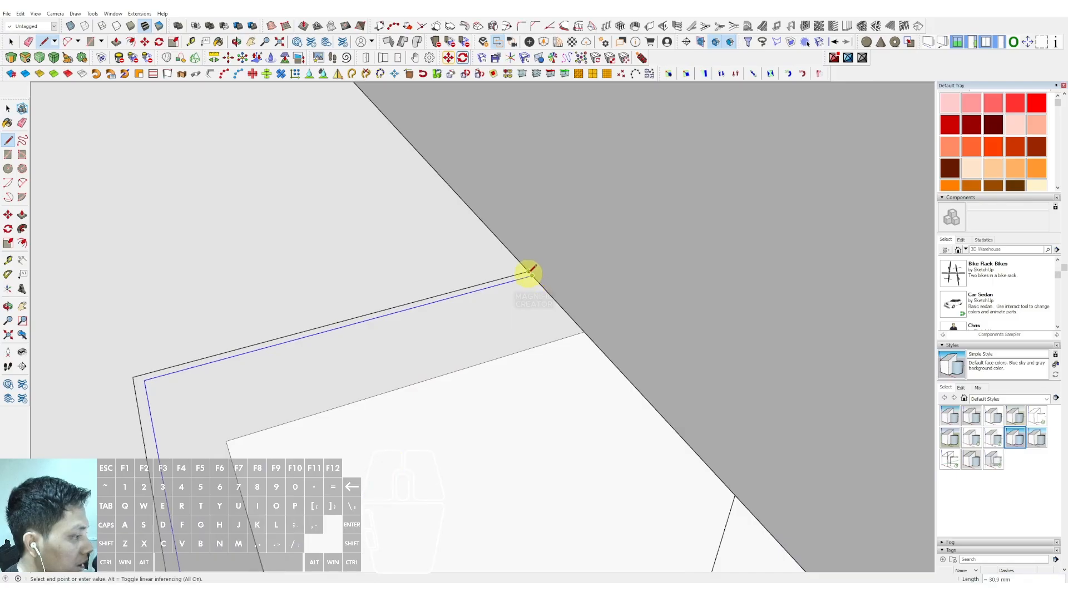
{"action": "key", "text": "space"}
{"action": "middle_click_drag", "start_coordinate": [524, 270], "coordinate": [410, 291]}
{"action": "key", "text": "l"}
{"action": "left_click", "coordinate": [409, 290]}
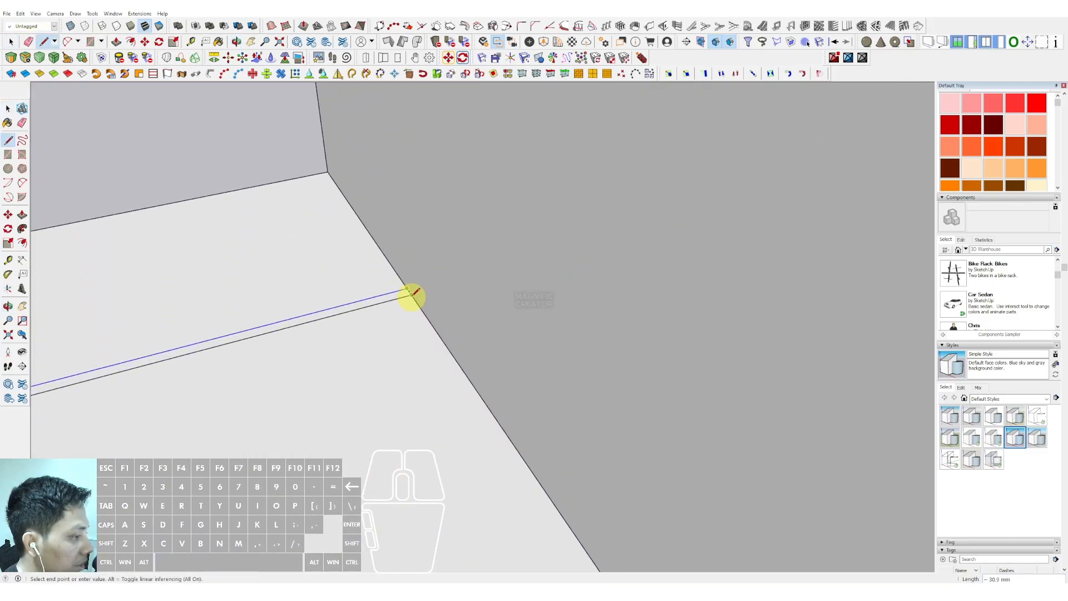
{"action": "key", "text": "space"}
- Close the outline strip on the roof terrace, Push/Pull it upward into a perimeter railing, and group the railing geometry
{"action": "left_click", "coordinate": [407, 301]}
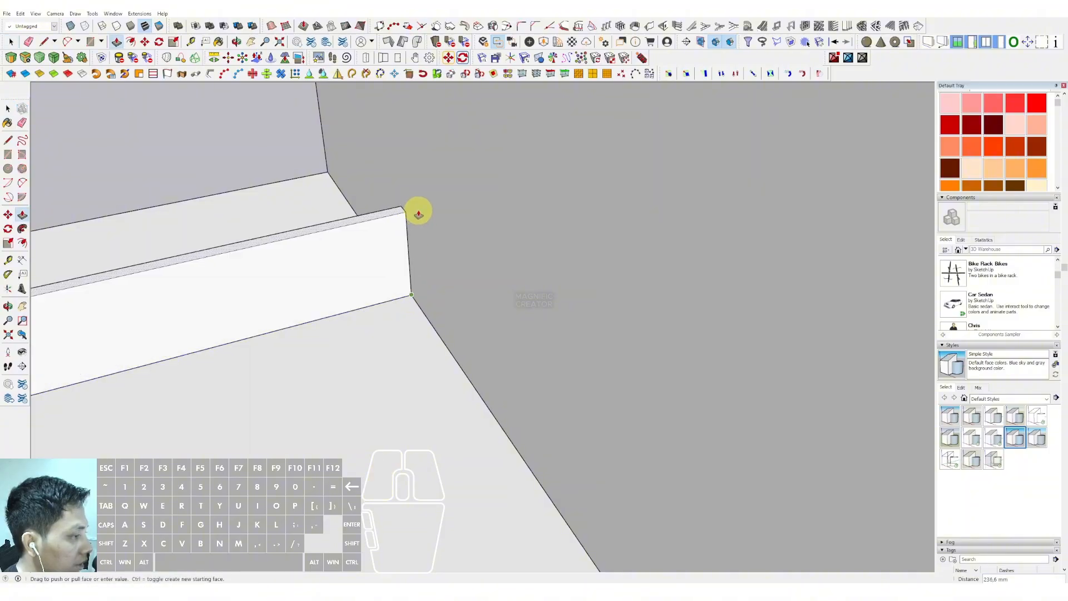
{"action": "scroll", "coordinate": [414, 210], "scroll_direction": "down", "scroll_amount": 10}
{"action": "scroll", "coordinate": [431, 191], "scroll_direction": "down", "scroll_amount": 2}
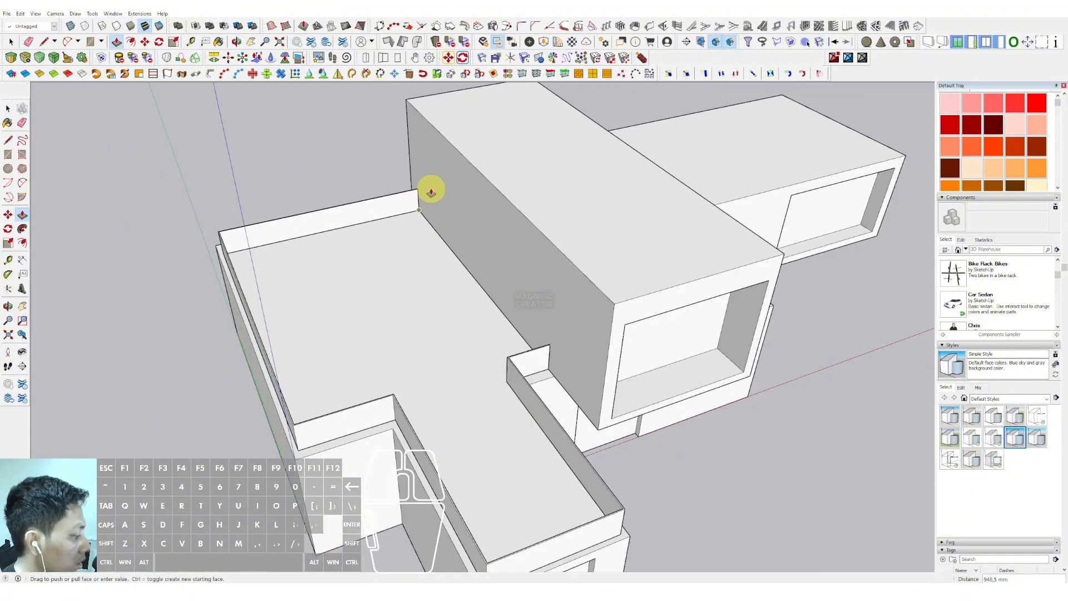
{"action": "left_click", "coordinate": [432, 187]}
{"action": "key", "text": "space"}
{"action": "triple_click", "coordinate": [418, 200]}
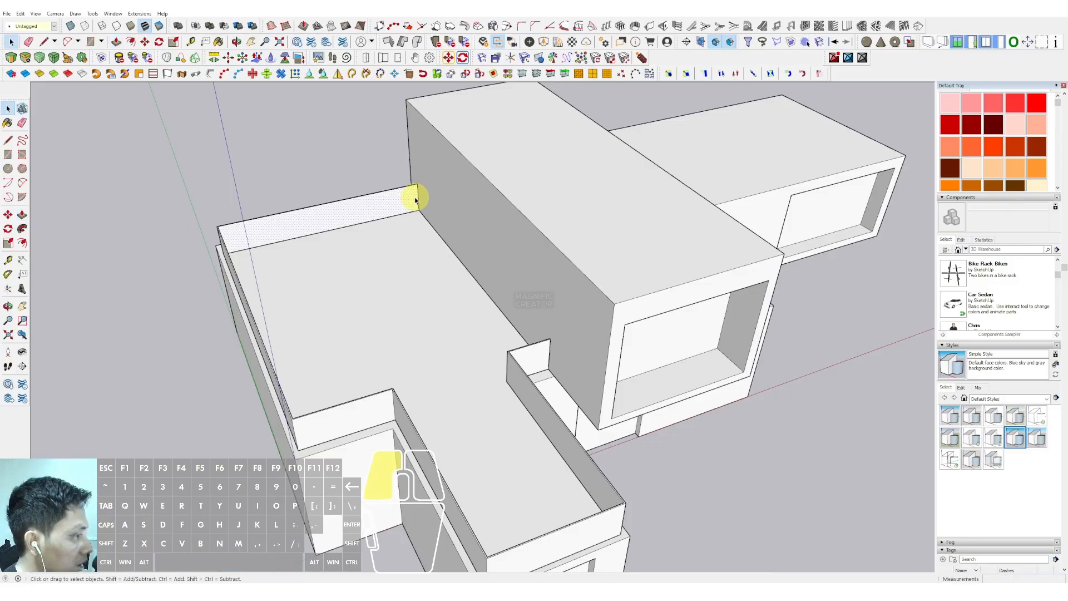
{"action": "key", "text": "w"}
- Paint the roof-terrace railing group with Translucent Glass Blue from the Glass and Mirrors collection
{"action": "scroll", "coordinate": [417, 199], "scroll_direction": "down", "scroll_amount": 2}
{"action": "middle_click_drag", "start_coordinate": [417, 244], "coordinate": [379, 221]}
{"action": "scroll", "coordinate": [459, 303], "scroll_direction": "up", "scroll_amount": 3}
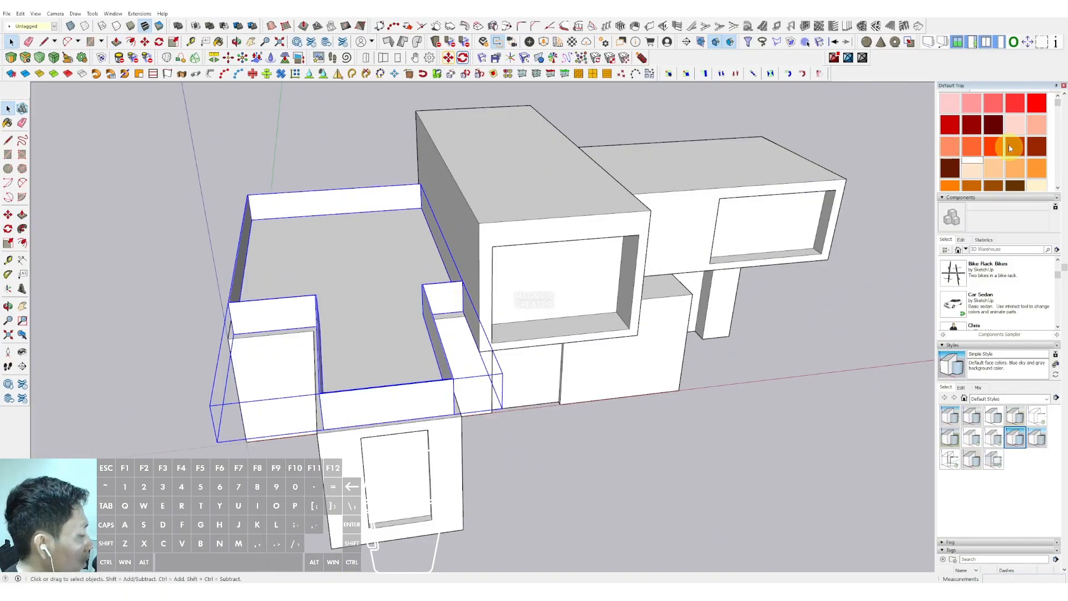
{"action": "scroll", "coordinate": [1018, 147], "scroll_direction": "down", "scroll_amount": 5}
{"action": "scroll", "coordinate": [1030, 152], "scroll_direction": "up", "scroll_amount": 8}
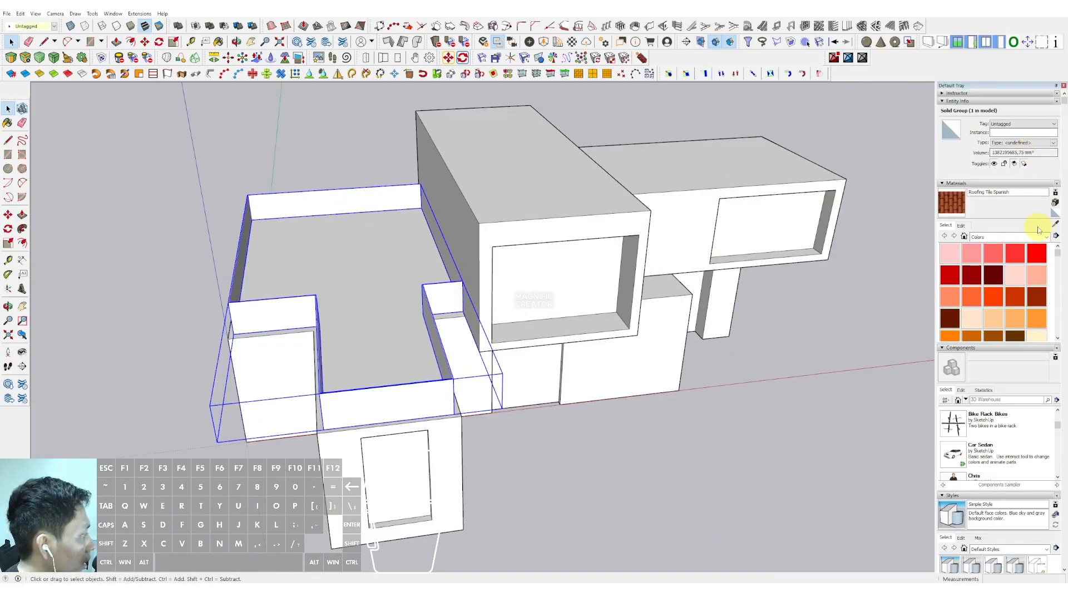
{"action": "left_click", "coordinate": [1046, 239]}
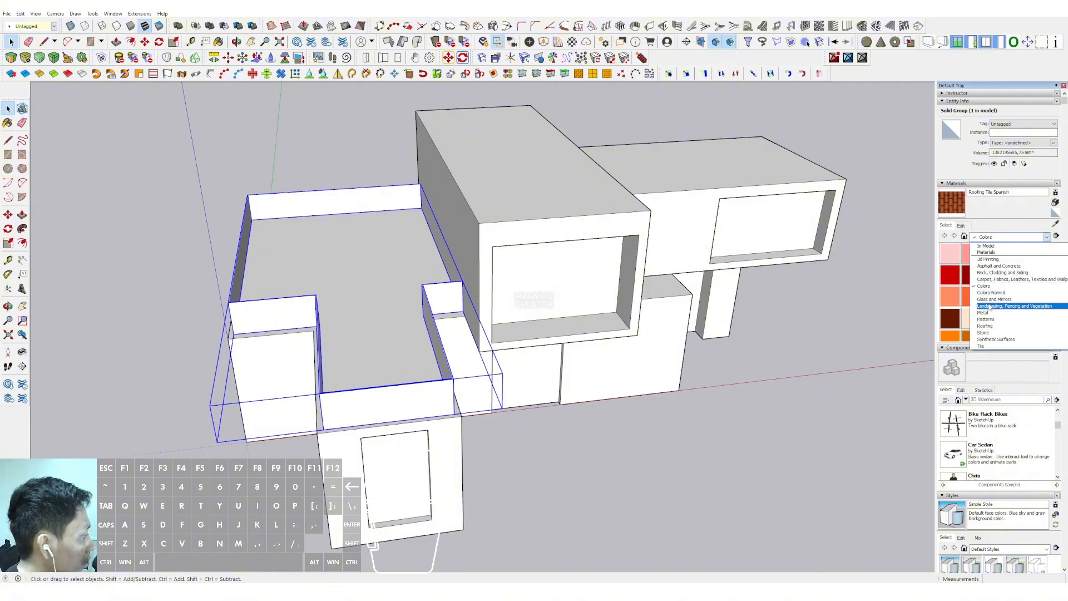
{"action": "left_click", "coordinate": [1001, 306]}
{"action": "scroll", "coordinate": [286, 298], "scroll_direction": "up", "scroll_amount": 3}
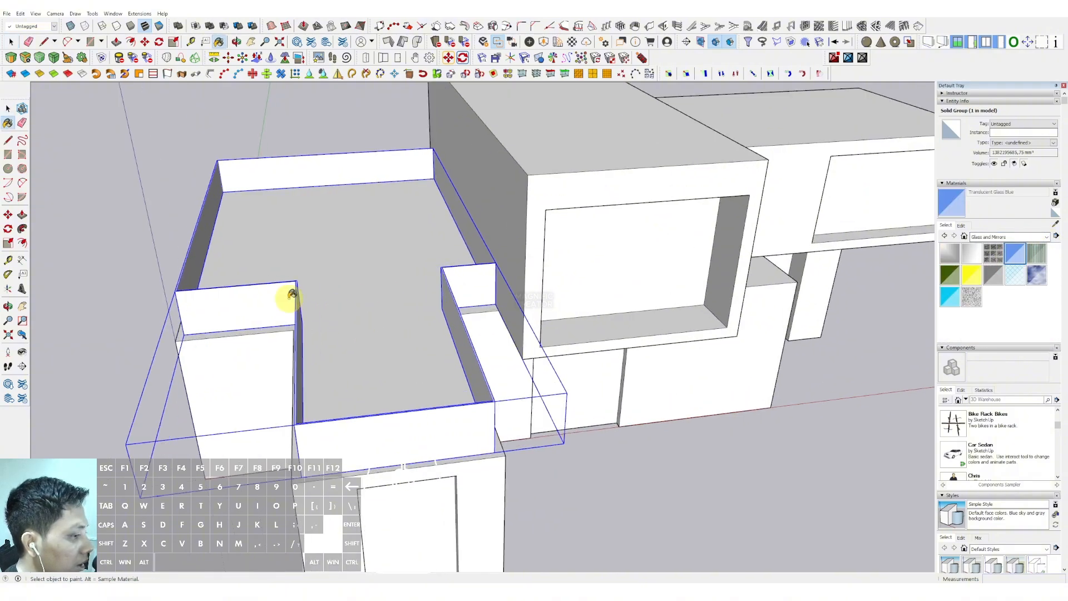
{"action": "left_click", "coordinate": [274, 302]}
- Inside the front upper box group, paint the recessed window face with Translucent Glass Blue
{"action": "mouse_move", "coordinate": [274, 303]}
{"action": "middle_mouse_down"}
{"action": "mouse_move", "coordinate": [352, 229]}
{"action": "mouse_move", "coordinate": [380, 240]}
{"action": "mouse_move", "coordinate": [310, 238]}
{"action": "middle_mouse_up"}
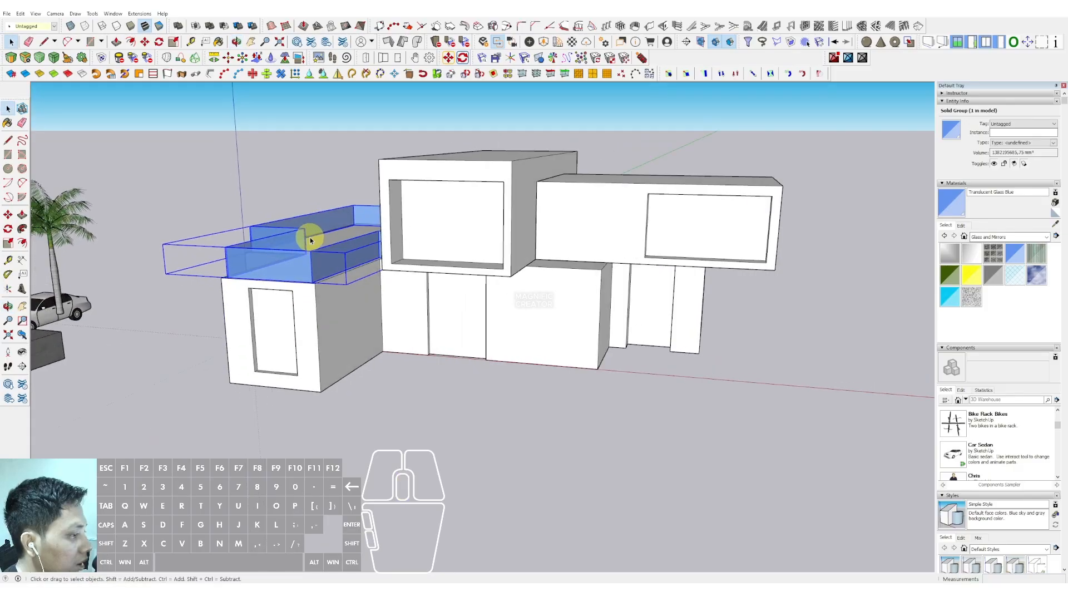
{"action": "scroll", "coordinate": [359, 289], "scroll_direction": "down", "scroll_amount": 2}
{"action": "middle_click_drag", "start_coordinate": [360, 289], "coordinate": [374, 260], "text": "shift"}
{"action": "scroll", "coordinate": [374, 263], "scroll_direction": "up", "scroll_amount": 5}
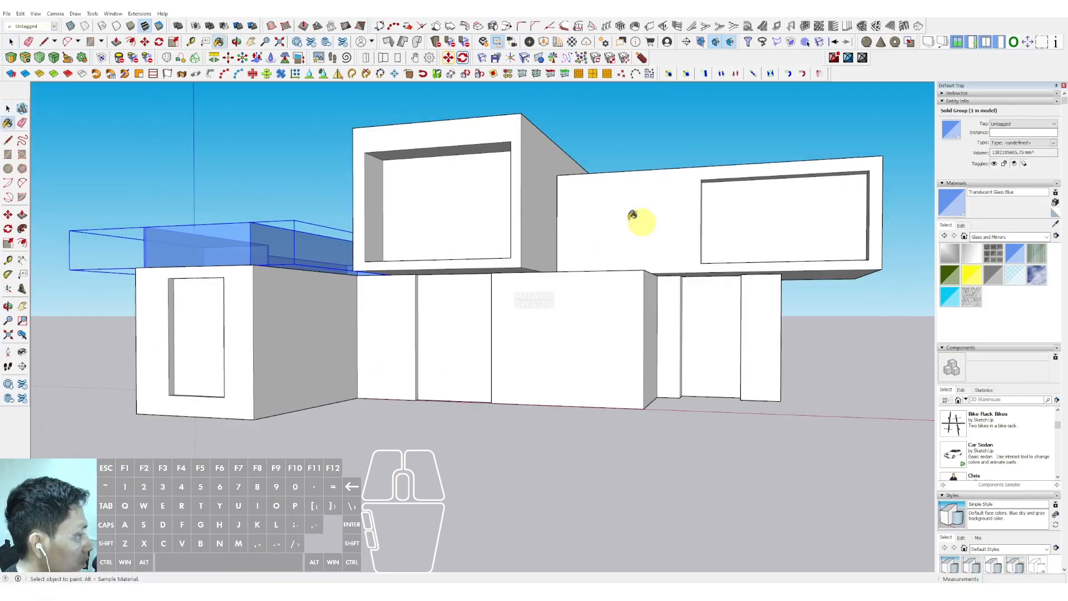
{"action": "middle_click_drag", "start_coordinate": [631, 214], "coordinate": [629, 223]}
{"action": "key", "text": "space"}
{"action": "double_click", "coordinate": [443, 210]}
{"action": "left_click", "coordinate": [445, 210]}
{"action": "key", "text": "b"}
{"action": "left_click", "coordinate": [467, 217]}
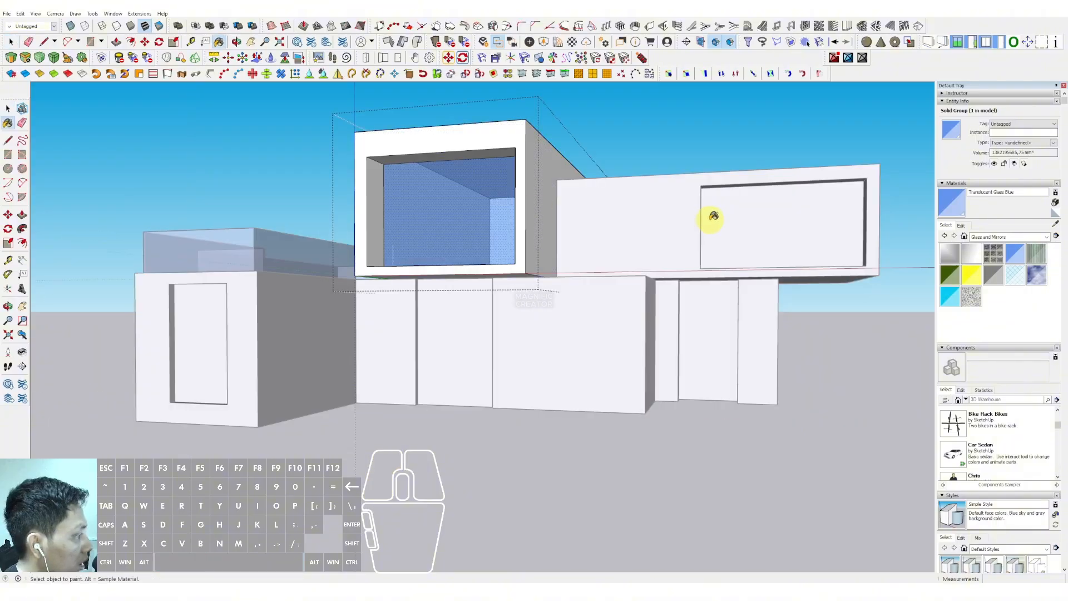
- Inside the side upper box group, paint its recessed window face with Translucent Glass Blue
{"action": "key", "text": "space"}
{"action": "double_click", "coordinate": [772, 212]}
{"action": "left_click", "coordinate": [771, 215]}
{"action": "key", "text": "b"}
{"action": "left_click", "coordinate": [770, 205]}
- Open the ground-floor group and paint the door panel beneath the front upper box with Translucent Glass Blue
{"action": "key", "text": "space"}
{"action": "double_click", "coordinate": [450, 304]}
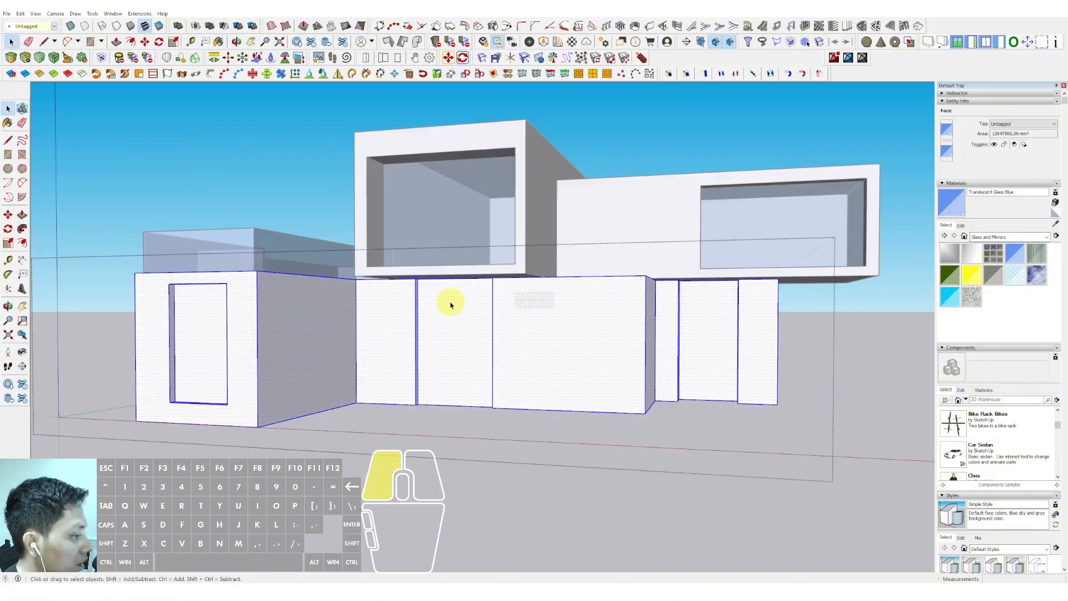
{"action": "left_click", "coordinate": [450, 305]}
{"action": "key", "text": "b"}
{"action": "left_click", "coordinate": [453, 301]}
{"action": "key", "text": "space"}
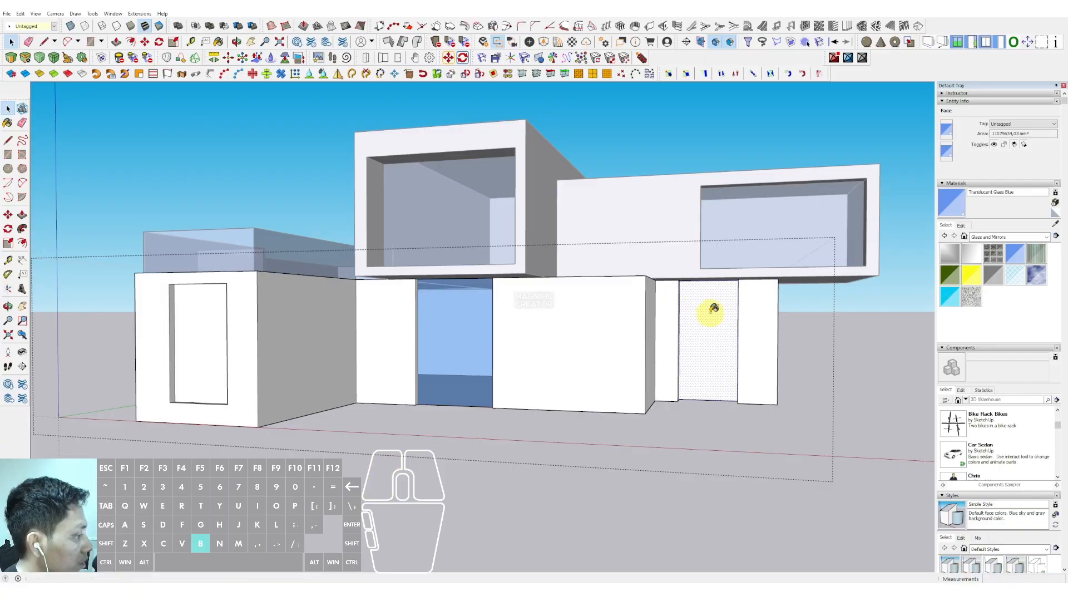
- Paint the other ground-floor door panel and the terrace wing's narrow window with the same glass, and leave the group
{"action": "left_click", "coordinate": [714, 307]}
{"action": "key", "text": "space"}
{"action": "key", "text": "b"}
{"action": "left_click", "coordinate": [215, 334]}
{"action": "key", "text": "space"}
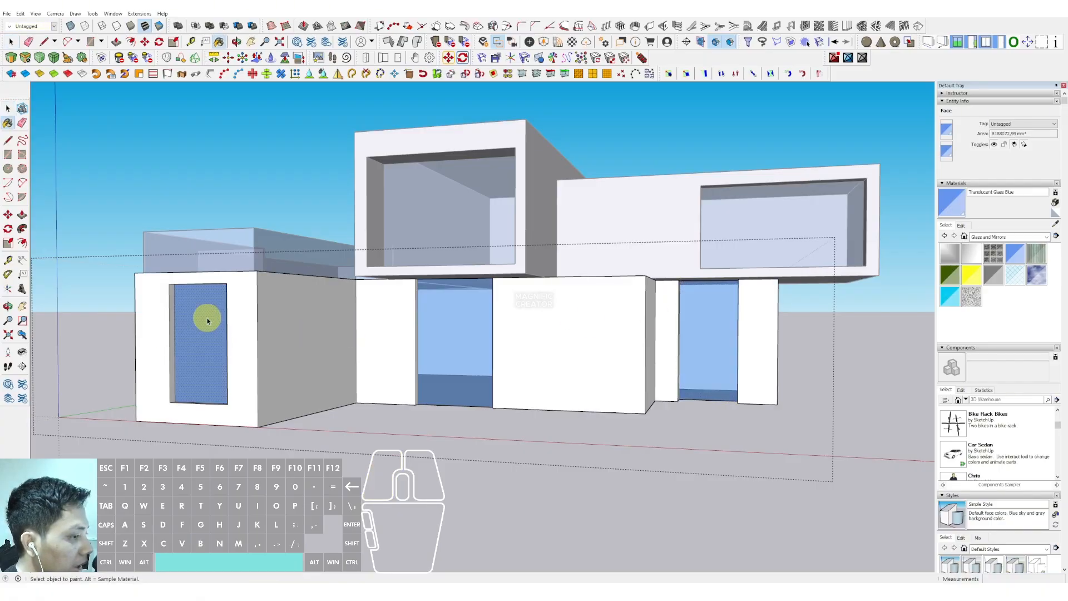
{"action": "scroll", "coordinate": [209, 323], "scroll_direction": "down", "scroll_amount": 2}
{"action": "left_click", "coordinate": [241, 181]}
- Draw a rectangle over the lower half of the blank front wall between the two doors and Push/Pull it forward into a block
{"action": "scroll", "coordinate": [445, 312], "scroll_direction": "down", "scroll_amount": 1}
{"action": "mouse_move", "coordinate": [428, 325]}
{"action": "middle_mouse_down"}
{"action": "mouse_move", "coordinate": [448, 295]}
{"action": "mouse_move", "coordinate": [491, 355]}
{"action": "mouse_move", "coordinate": [408, 370]}
{"action": "middle_mouse_up"}
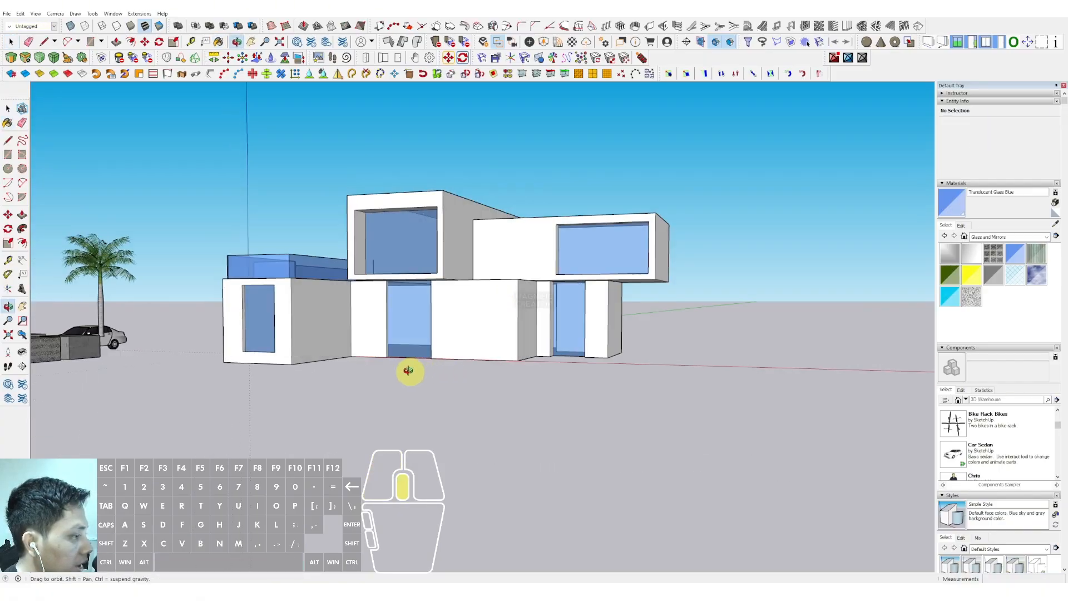
{"action": "scroll", "coordinate": [454, 339], "scroll_direction": "up", "scroll_amount": 3}
{"action": "middle_click_drag", "start_coordinate": [454, 339], "coordinate": [431, 342]}
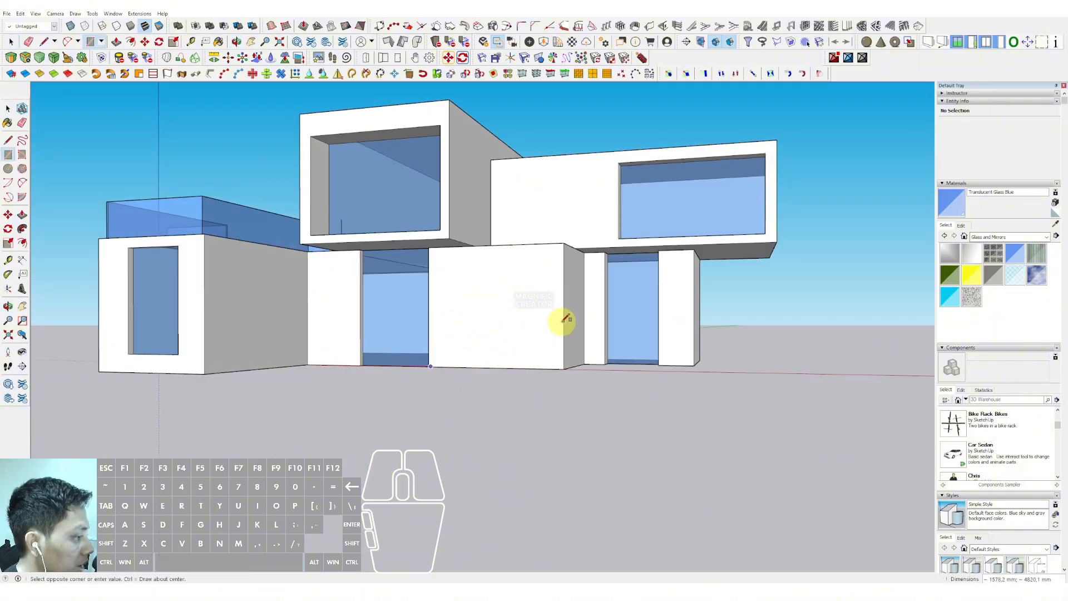
{"action": "left_click", "coordinate": [564, 366]}
{"action": "scroll", "coordinate": [427, 309], "scroll_direction": "up", "scroll_amount": 2}
{"action": "left_click", "coordinate": [430, 311]}
{"action": "key", "text": "p"}
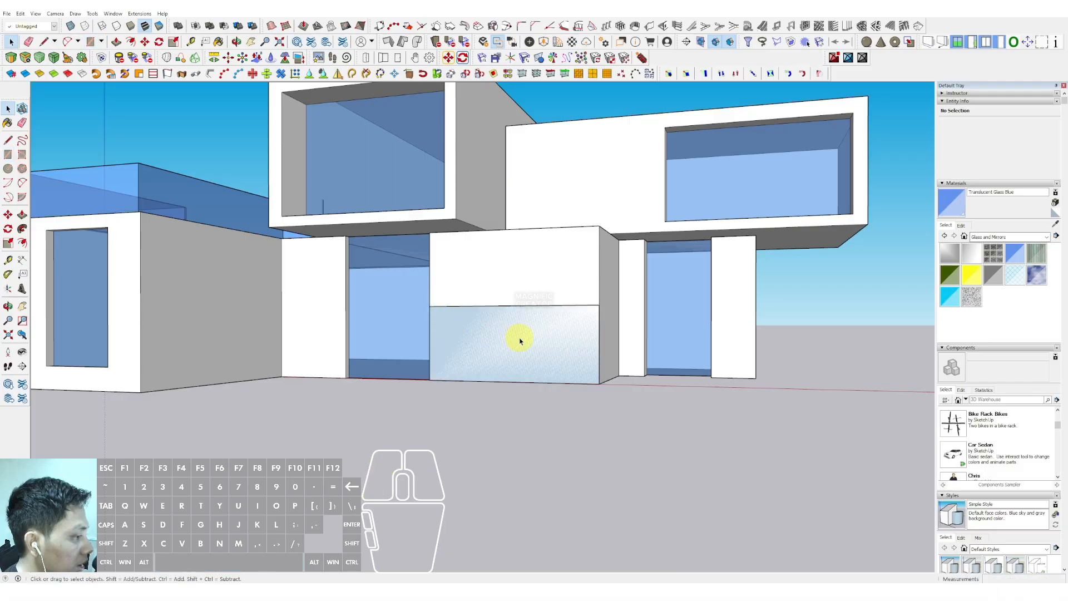
{"action": "left_click", "coordinate": [519, 339]}
{"action": "left_click", "coordinate": [483, 357]}
{"action": "key", "text": "space"}
- Move the block's outer top edge back toward the wall to form a steep sloping face, and group the block
{"action": "middle_click_drag", "start_coordinate": [506, 345], "coordinate": [349, 399]}
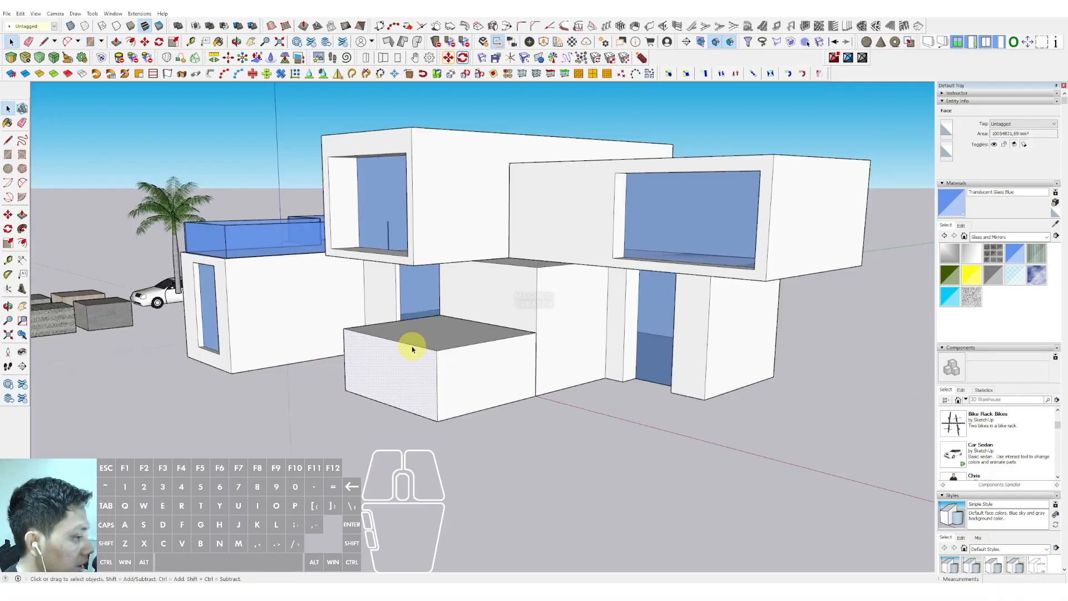
{"action": "left_click", "coordinate": [436, 351]}
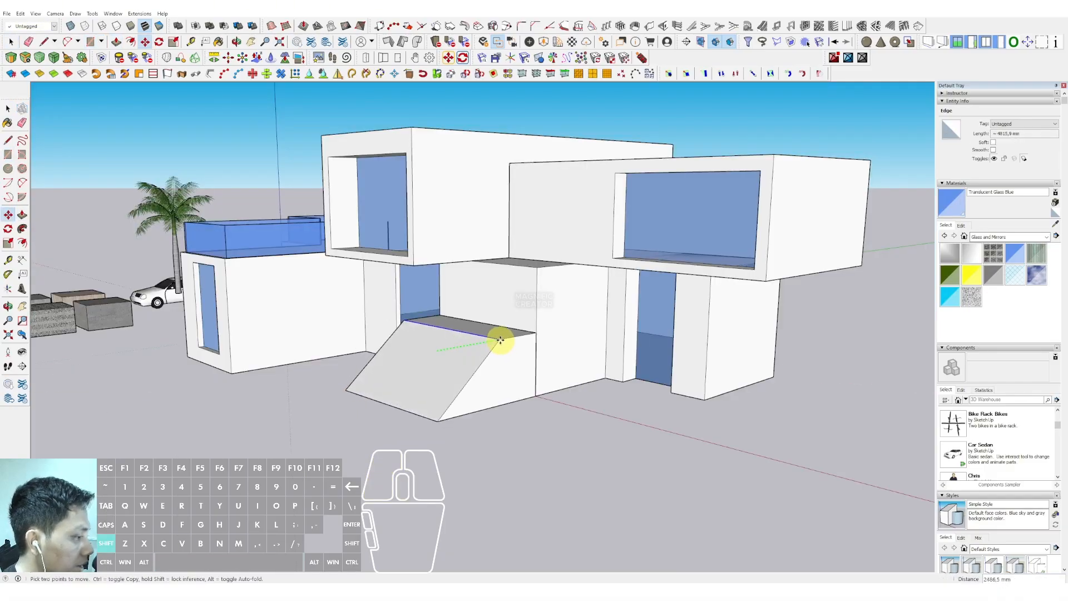
{"action": "left_click", "coordinate": [522, 342]}
{"action": "scroll", "coordinate": [500, 342], "scroll_direction": "down", "scroll_amount": 3}
{"action": "middle_click_drag", "start_coordinate": [477, 353], "coordinate": [565, 313]}
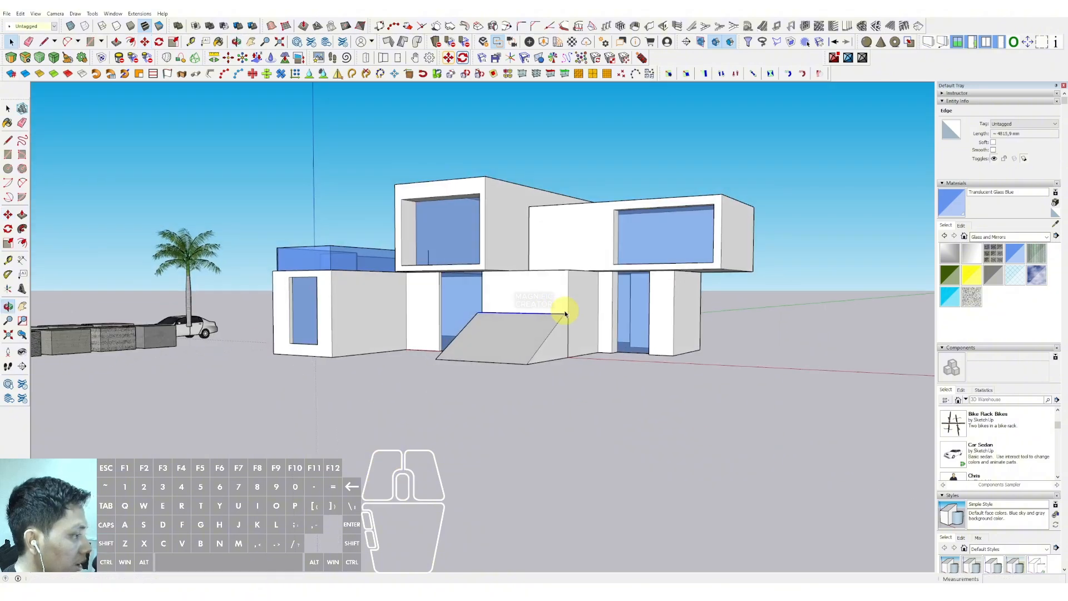
{"action": "right_click", "coordinate": [547, 330]}
{"action": "left_click", "coordinate": [580, 400]}
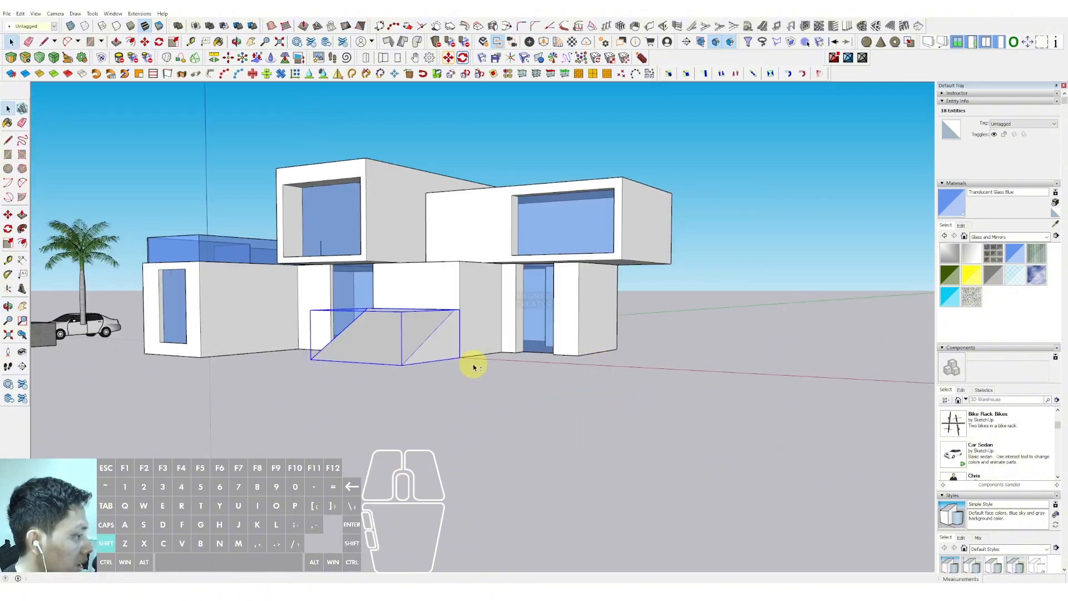
- Draw a rectangle on the lower half of the ground floor's end wall under the side box and Push/Pull it outward into a block
{"action": "scroll", "coordinate": [593, 355], "scroll_direction": "up", "scroll_amount": 5}
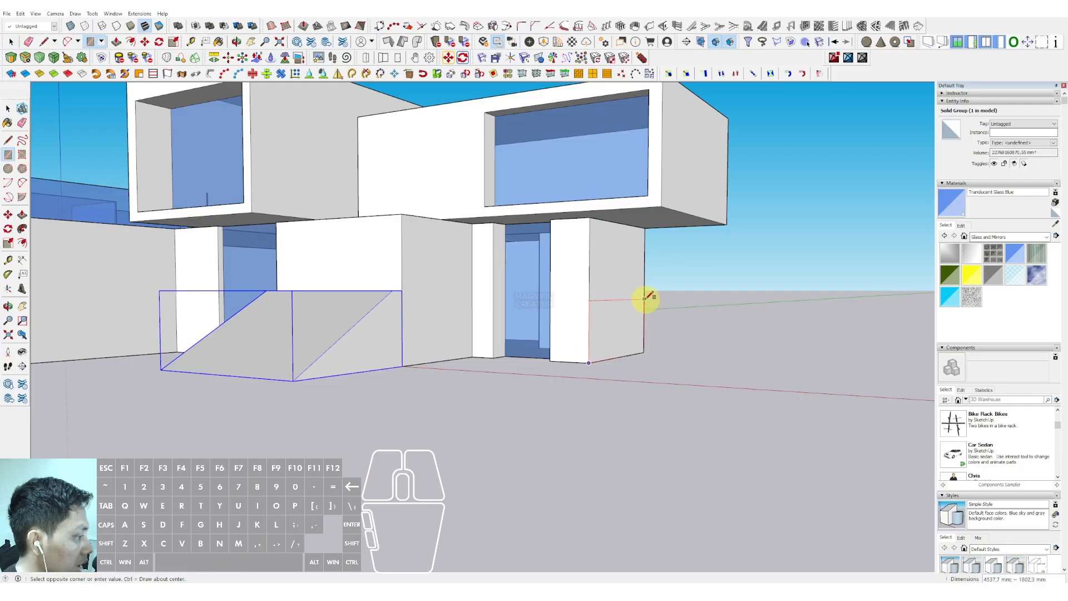
{"action": "left_click", "coordinate": [645, 297]}
{"action": "key", "text": "p"}
{"action": "left_click", "coordinate": [617, 313]}
{"action": "left_click", "coordinate": [770, 344]}
{"action": "middle_click_drag", "start_coordinate": [769, 343], "coordinate": [605, 340]}
- Lower the end-wall block's outer top edge almost to the ground to form a ramp, and make the ramp a group
{"action": "key", "text": "space"}
{"action": "scroll", "coordinate": [606, 339], "scroll_direction": "up", "scroll_amount": 2}
{"action": "left_click", "coordinate": [604, 333]}
{"action": "key", "text": "m"}
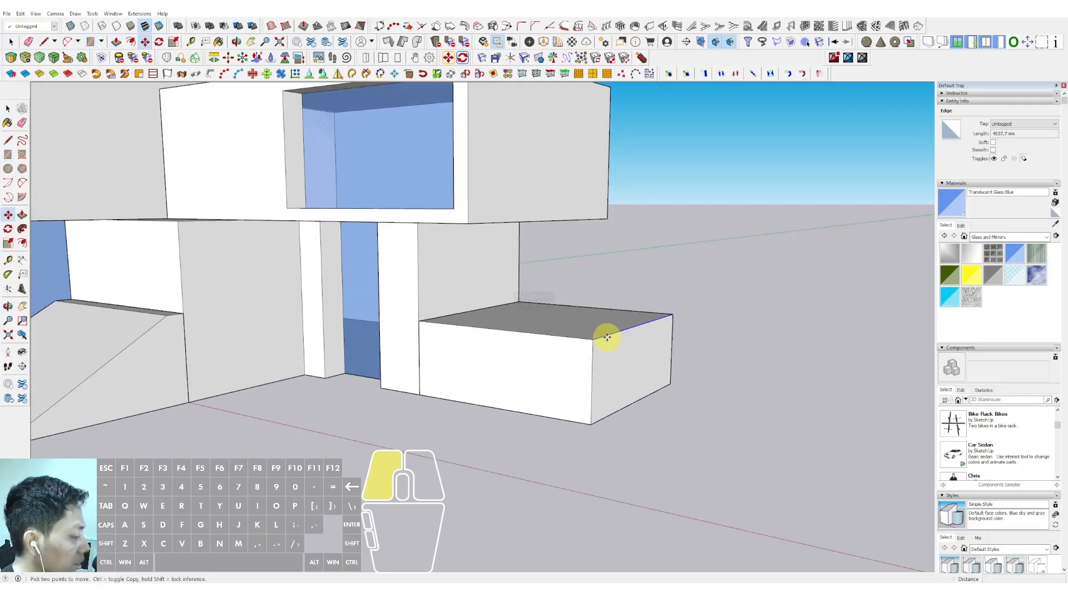
{"action": "left_click", "coordinate": [606, 337]}
{"action": "left_click", "coordinate": [603, 409]}
{"action": "key", "text": "space"}
{"action": "triple_click", "coordinate": [529, 353]}
{"action": "right_click", "coordinate": [529, 352]}
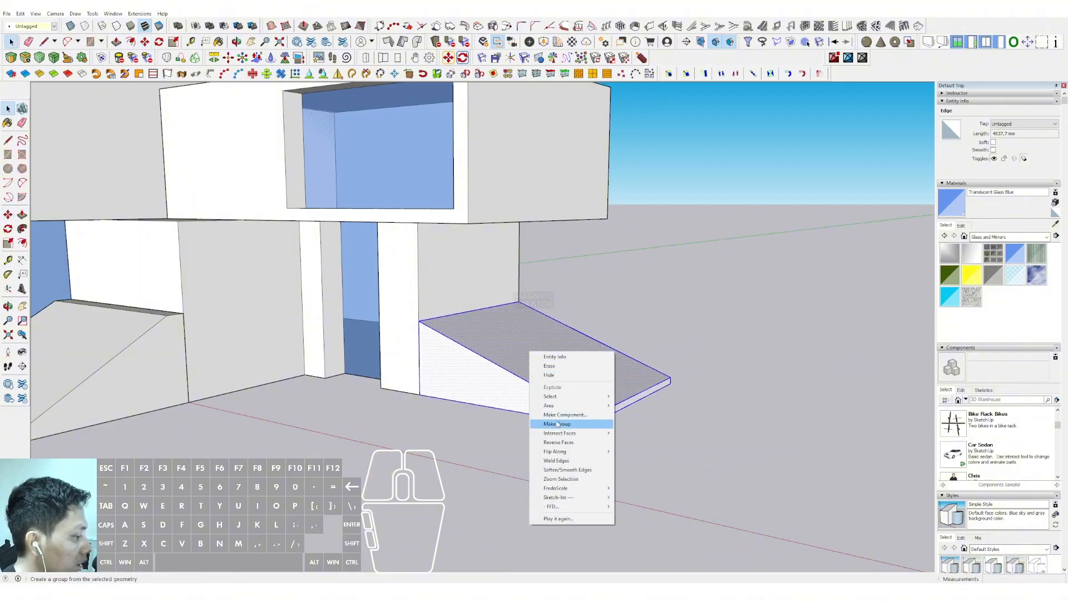
{"action": "left_click", "coordinate": [558, 424]}
{"action": "scroll", "coordinate": [544, 377], "scroll_direction": "down", "scroll_amount": 5}
{"action": "middle_click_drag", "start_coordinate": [543, 377], "coordinate": [499, 281]}
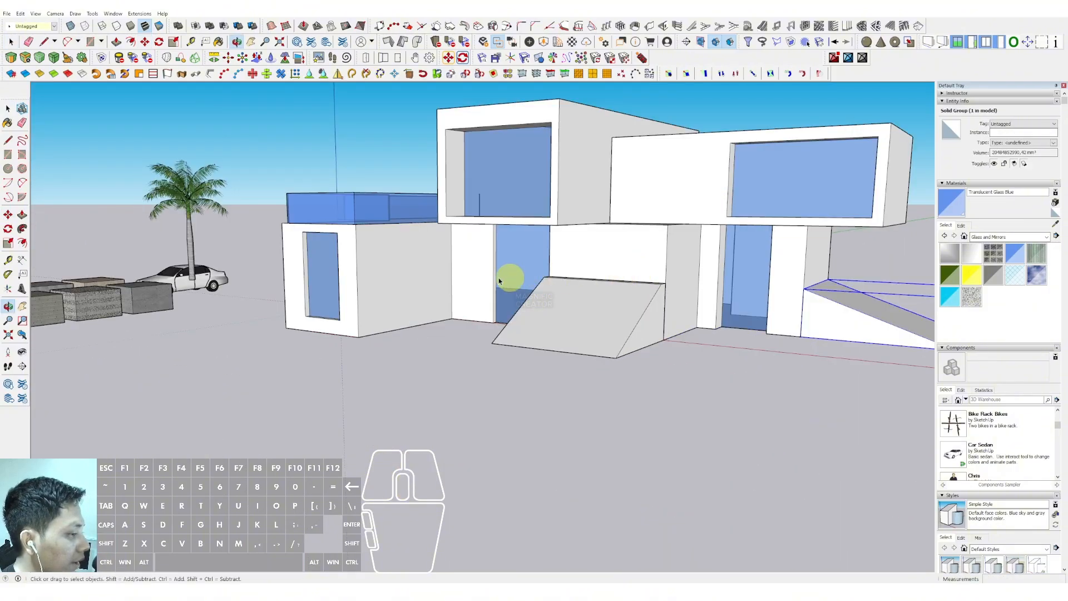
{"action": "scroll", "coordinate": [499, 282], "scroll_direction": "down", "scroll_amount": 2}
{"action": "left_click", "coordinate": [1055, 226]}
{"action": "scroll", "coordinate": [546, 253], "scroll_direction": "down", "scroll_amount": 3}
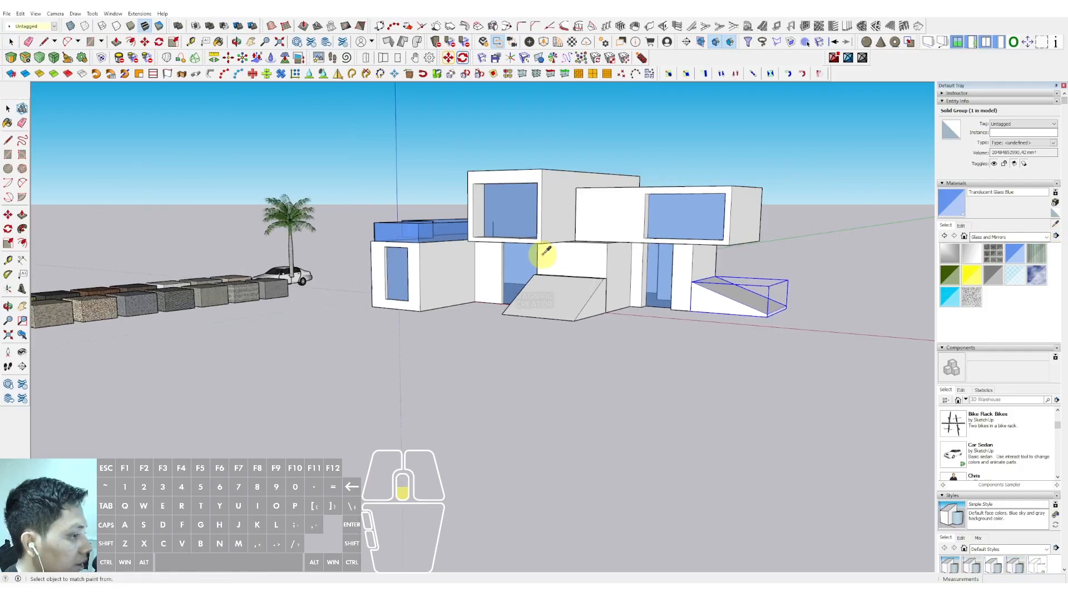
{"action": "middle_click_drag", "start_coordinate": [545, 253], "coordinate": [515, 338]}
{"action": "middle_click_drag", "start_coordinate": [874, 272], "coordinate": [946, 261]}
- Paint the front block's sloping face with Grass Light Green from the Landscaping, Fencing and Vegetation collection
{"action": "left_click", "coordinate": [1033, 238]}
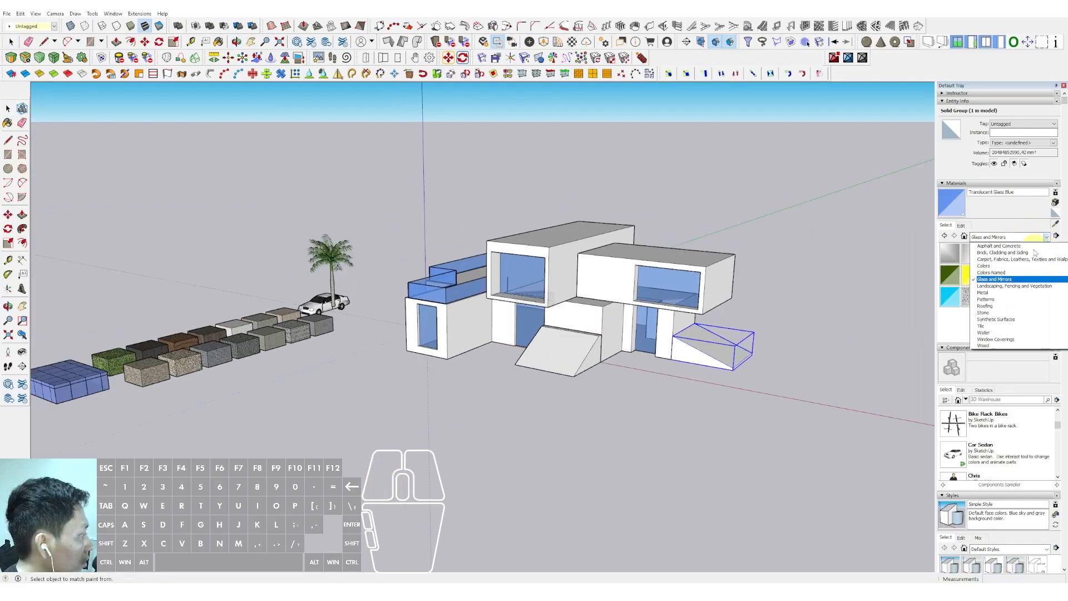
{"action": "left_click", "coordinate": [1001, 285]}
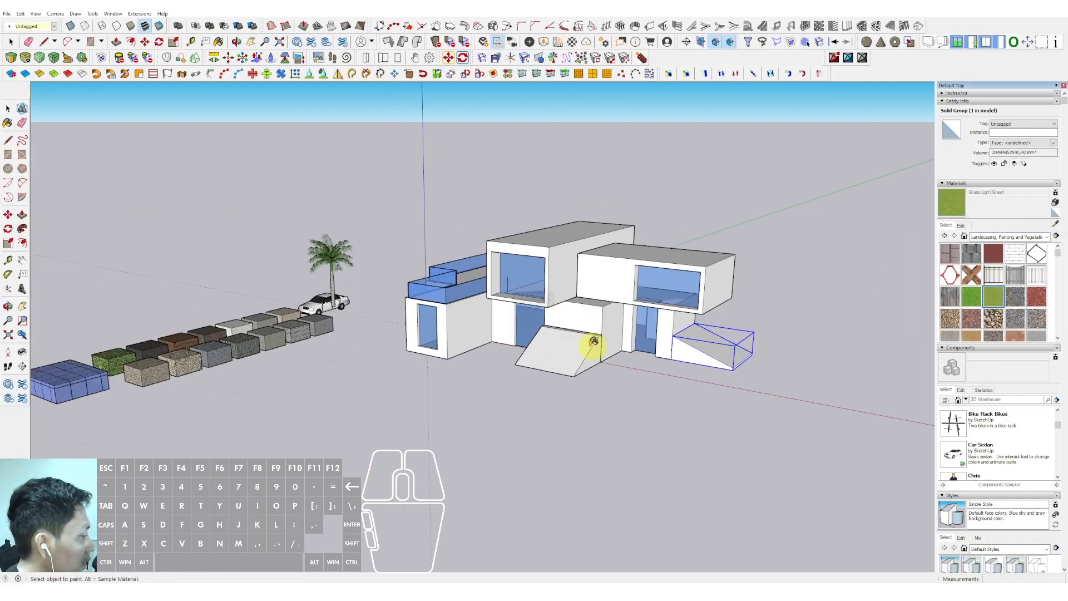
{"action": "middle_click_drag", "start_coordinate": [593, 343], "coordinate": [561, 358]}
{"action": "key", "text": "space"}
{"action": "double_click", "coordinate": [558, 358]}
{"action": "key", "text": "b"}
{"action": "left_click", "coordinate": [568, 367]}
- Inside the end-wall ramp group, paint the sloping top face with Grass Light Green
{"action": "key", "text": "space"}
{"action": "triple_click", "coordinate": [720, 369]}
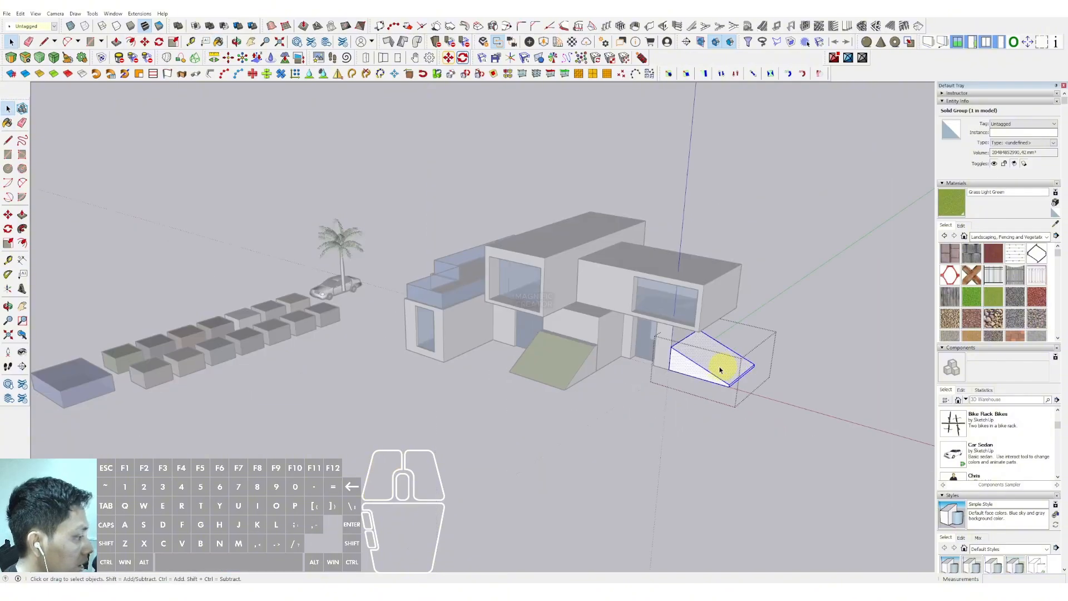
{"action": "key", "text": "b"}
{"action": "left_click", "coordinate": [720, 370]}
{"action": "key", "text": "space"}
- Move the palm tree from beside the car to the low end of the grass ramp at the house's end wall
{"action": "mouse_move", "coordinate": [715, 370]}
{"action": "middle_mouse_down"}
{"action": "mouse_move", "coordinate": [658, 293]}
{"action": "mouse_move", "coordinate": [593, 284]}
{"action": "middle_mouse_up"}
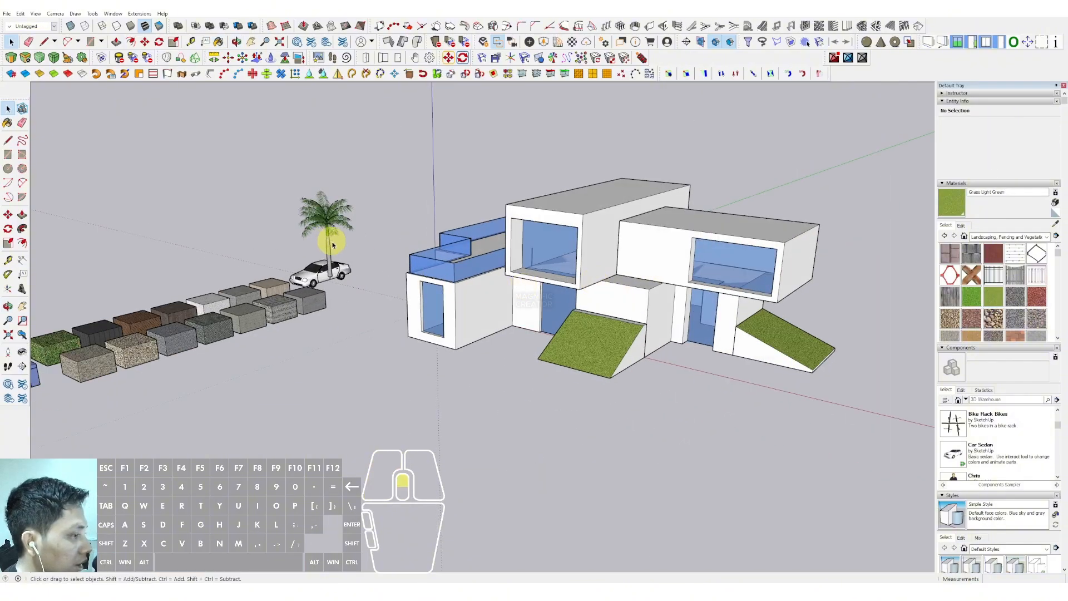
{"action": "scroll", "coordinate": [334, 262], "scroll_direction": "up", "scroll_amount": 3}
{"action": "left_click", "coordinate": [330, 281]}
{"action": "key", "text": "m"}
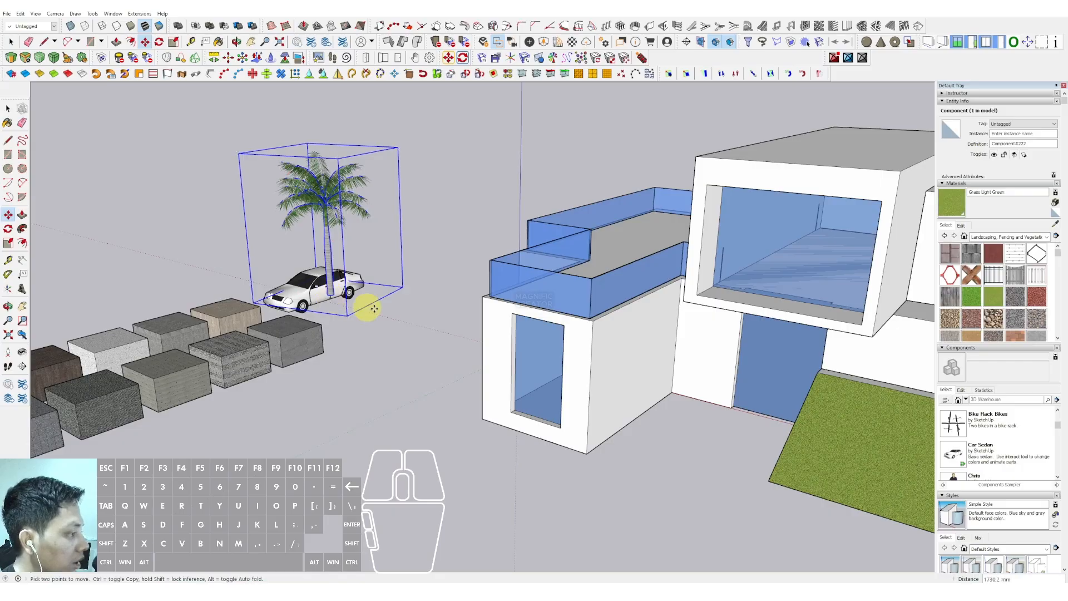
{"action": "scroll", "coordinate": [489, 289], "scroll_direction": "down", "scroll_amount": 4}
{"action": "middle_click_drag", "start_coordinate": [389, 267], "coordinate": [267, 167]}
{"action": "scroll", "coordinate": [417, 336], "scroll_direction": "up", "scroll_amount": 1}
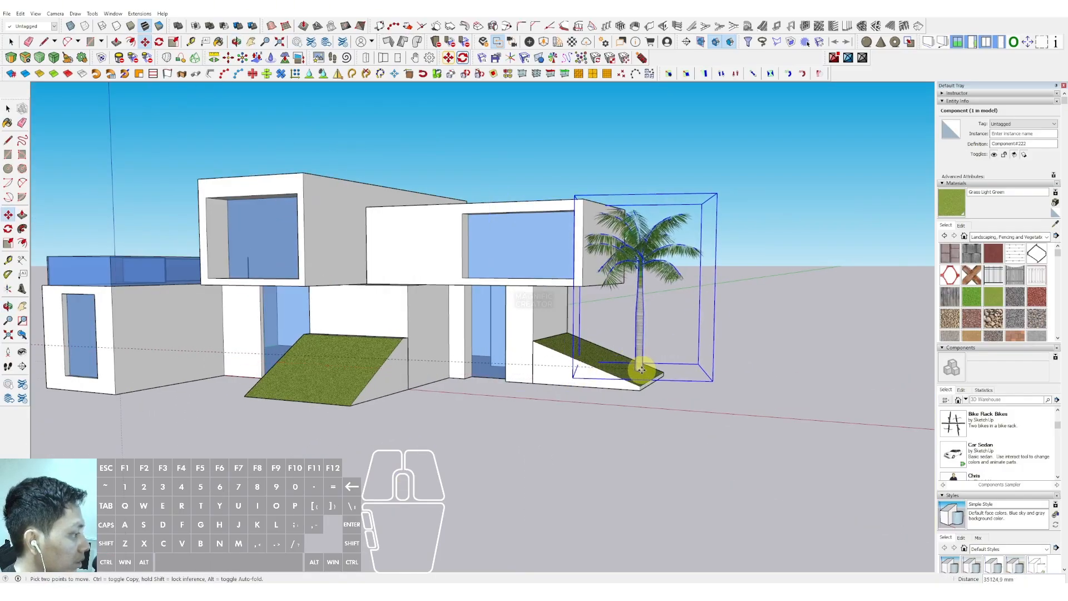
{"action": "left_click", "coordinate": [649, 371]}
- Open the end-wall ramp group, move its low end farther outward to lengthen the ramp, and leave the group
{"action": "key", "text": "space"}
{"action": "scroll", "coordinate": [646, 378], "scroll_direction": "up", "scroll_amount": 1}
{"action": "triple_click", "coordinate": [634, 379]}
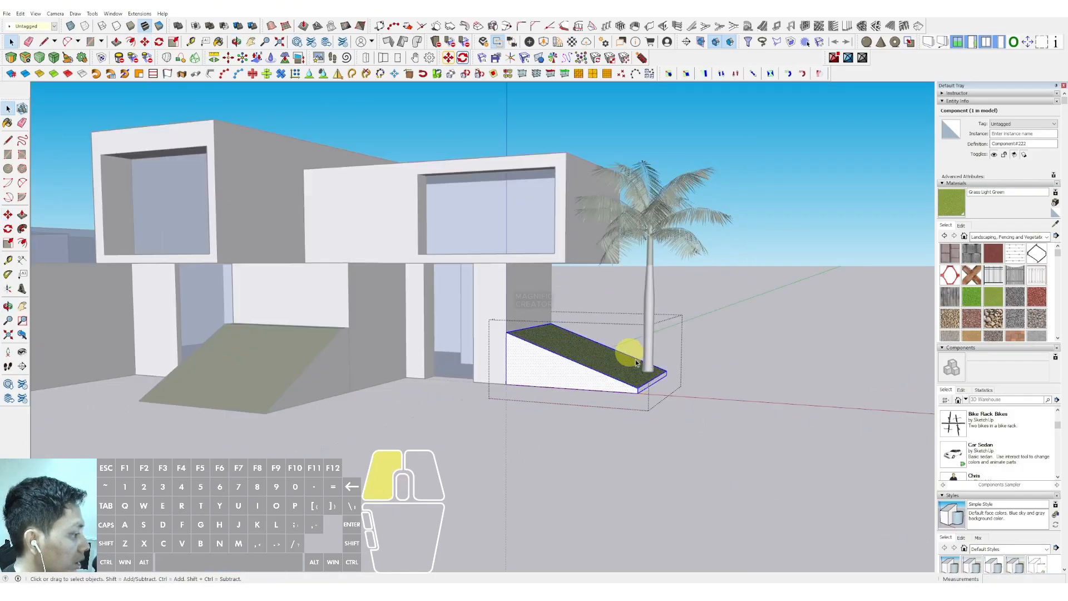
{"action": "key", "text": "m"}
{"action": "left_click", "coordinate": [647, 402]}
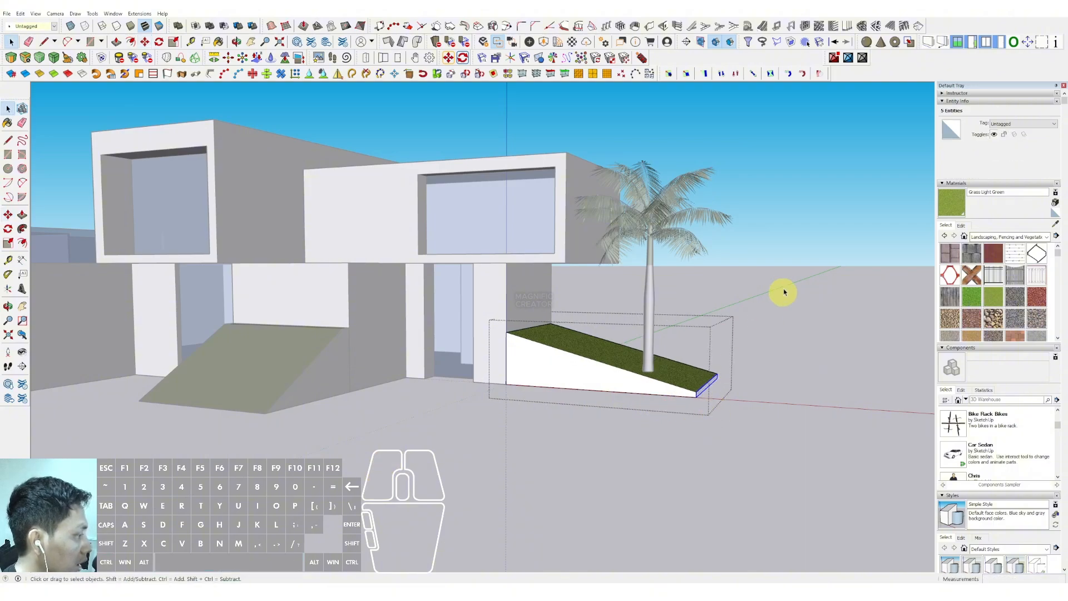
{"action": "left_click", "coordinate": [785, 292]}
- Move the palm tree outward along the lengthened grass ramp to stand near its low front corner
{"action": "scroll", "coordinate": [648, 369], "scroll_direction": "up", "scroll_amount": 3}
{"action": "key", "text": "m"}
{"action": "left_click", "coordinate": [643, 377]}
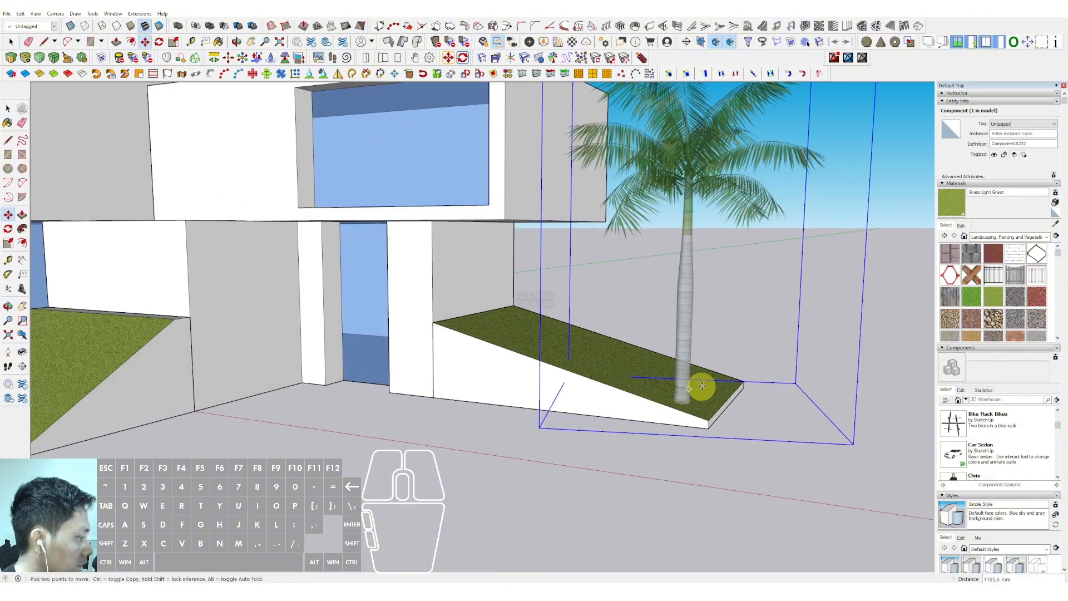
{"action": "left_click", "coordinate": [710, 379]}
{"action": "key", "text": "space"}
{"action": "scroll", "coordinate": [700, 389], "scroll_direction": "down", "scroll_amount": 1}
{"action": "scroll", "coordinate": [700, 388], "scroll_direction": "up", "scroll_amount": 1}
{"action": "middle_click_drag", "start_coordinate": [700, 389], "coordinate": [717, 353]}
{"action": "left_click", "coordinate": [536, 375]}
{"action": "left_click", "coordinate": [669, 397]}
{"action": "key", "text": "space"}
{"action": "scroll", "coordinate": [615, 365], "scroll_direction": "down", "scroll_amount": 3}
{"action": "scroll", "coordinate": [716, 353], "scroll_direction": "down", "scroll_amount": 1}
{"action": "key", "text": "m"}
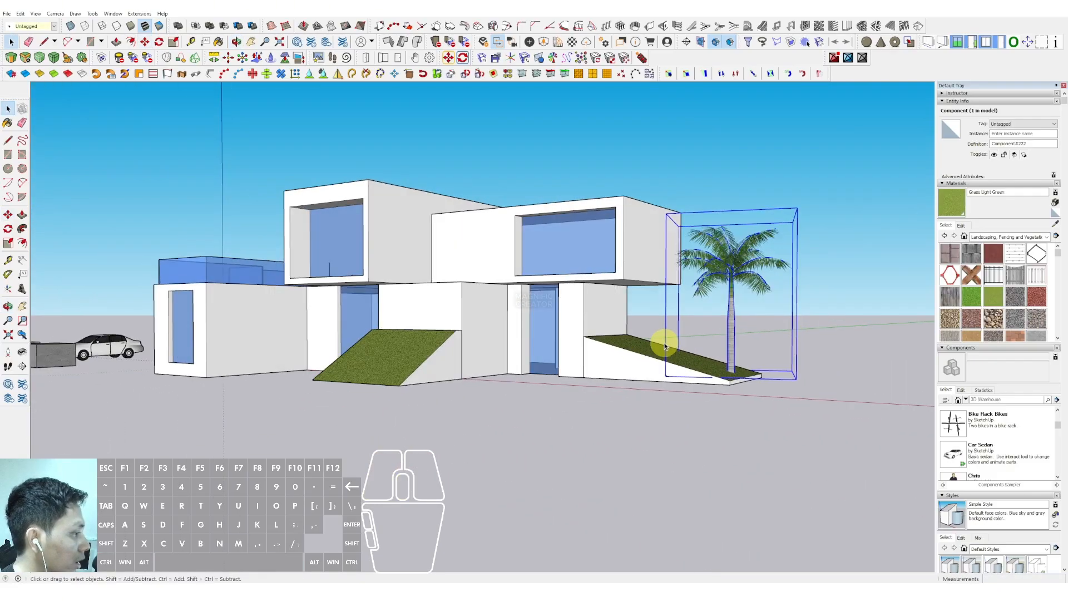
- Copy the palm tree from the end-wall ramp to the low end of the front grass ramp
{"action": "scroll", "coordinate": [739, 350], "scroll_direction": "up", "scroll_amount": 3}
{"action": "key", "text": "ctrl"}
{"action": "left_click", "coordinate": [722, 394]}
{"action": "scroll", "coordinate": [721, 394], "scroll_direction": "down", "scroll_amount": 3}
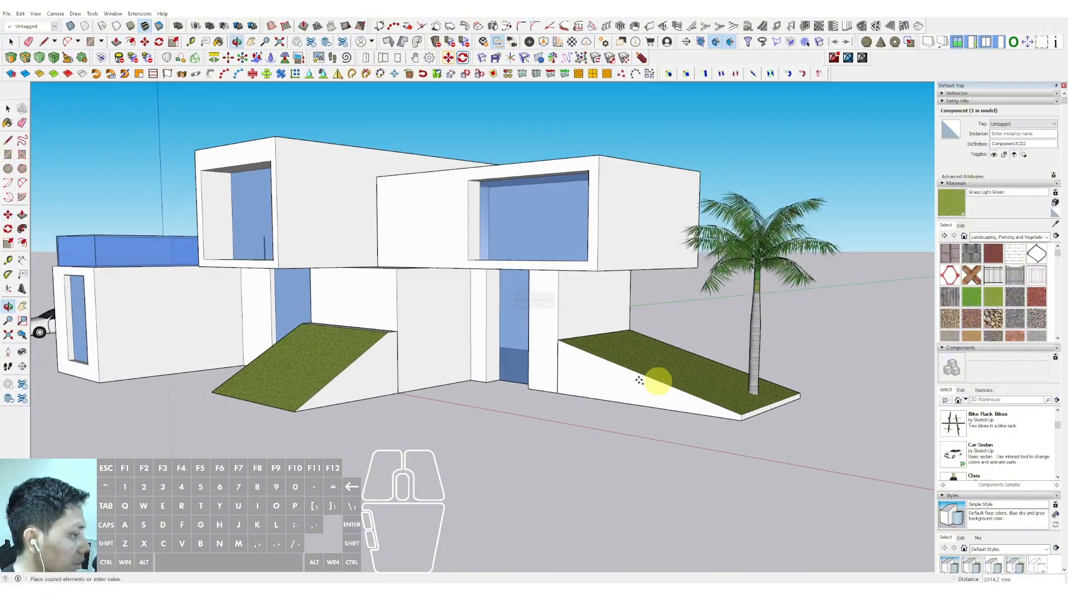
{"action": "left_click", "coordinate": [300, 388]}
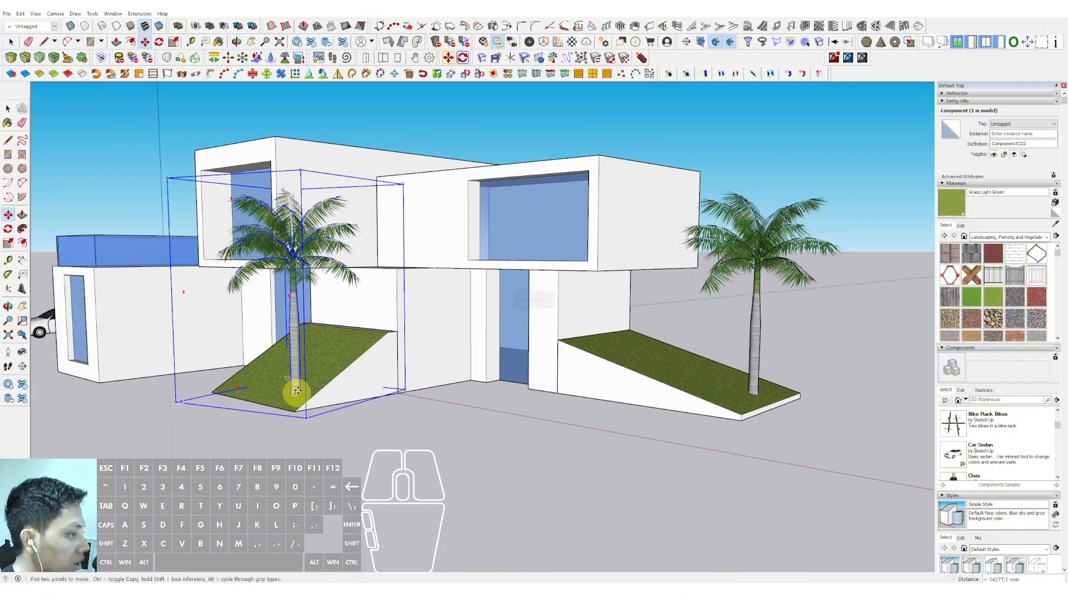
- Scale down the copied palm tree on the front grass ramp
{"action": "middle_click_drag", "start_coordinate": [300, 389], "coordinate": [334, 311]}
{"action": "key", "text": "s"}
{"action": "left_click_drag", "start_coordinate": [343, 232], "coordinate": [340, 279]}
{"action": "middle_click_drag", "start_coordinate": [341, 279], "coordinate": [445, 385]}
{"action": "key", "text": "space"}
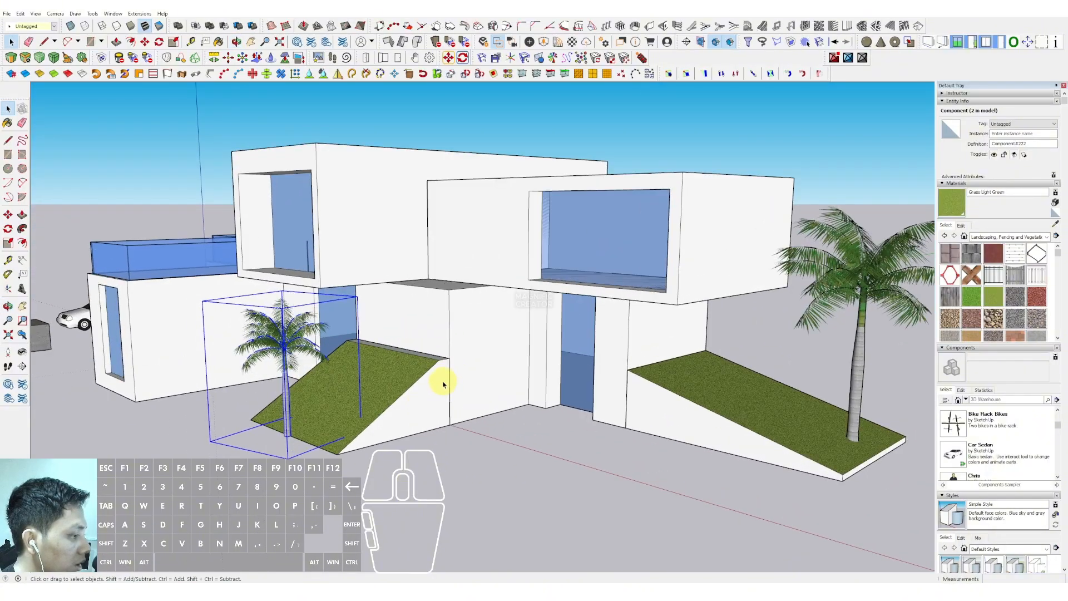
- Draw a long, narrow rectangle about 15.8 m long on the ground between the stone blocks and the house
{"action": "scroll", "coordinate": [443, 382], "scroll_direction": "up", "scroll_amount": 2}
{"action": "scroll", "coordinate": [446, 393], "scroll_direction": "down", "scroll_amount": 6}
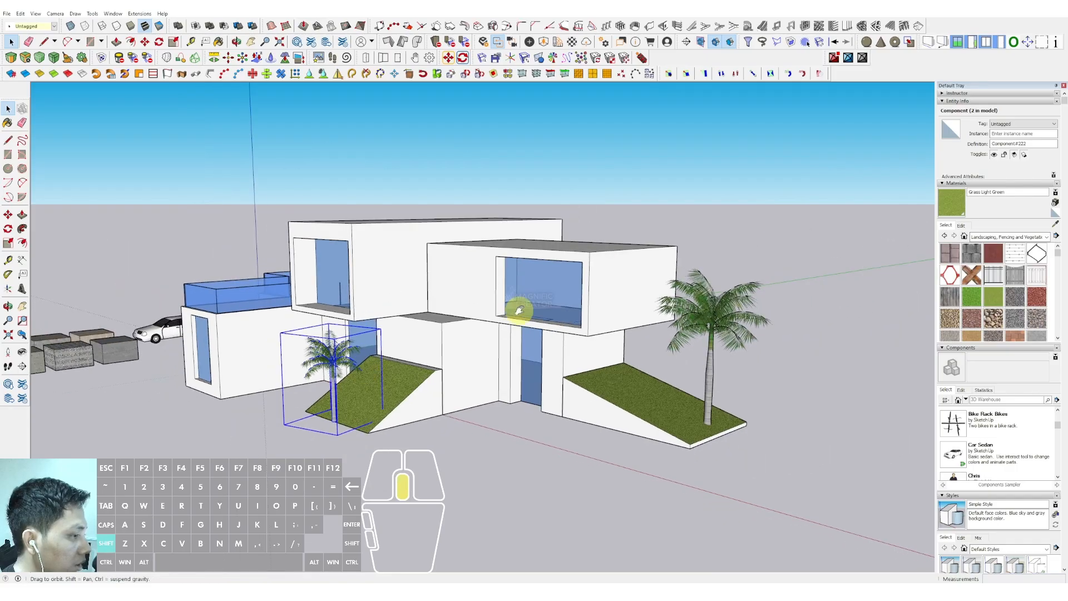
{"action": "middle_click_drag", "start_coordinate": [472, 308], "coordinate": [359, 361]}
{"action": "key", "text": "r"}
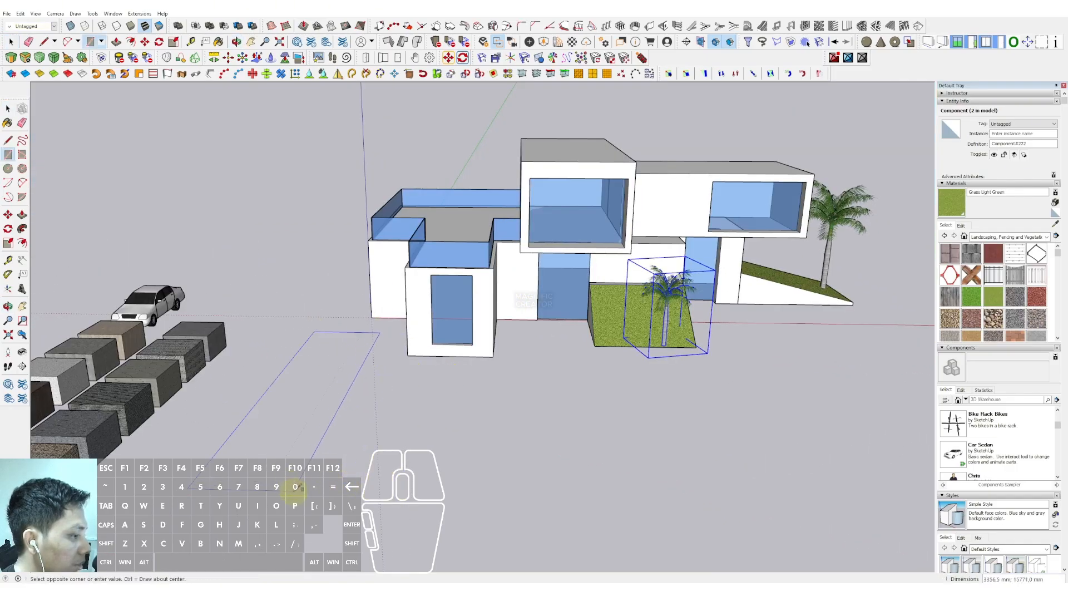
{"action": "left_click", "coordinate": [296, 489]}
{"action": "scroll", "coordinate": [314, 418], "scroll_direction": "down", "scroll_amount": 2}
{"action": "key", "text": "space"}
{"action": "left_click", "coordinate": [314, 417]}
- Paint the ground rectangle with Grass Light Green and make it a group
{"action": "left_click", "coordinate": [952, 202]}
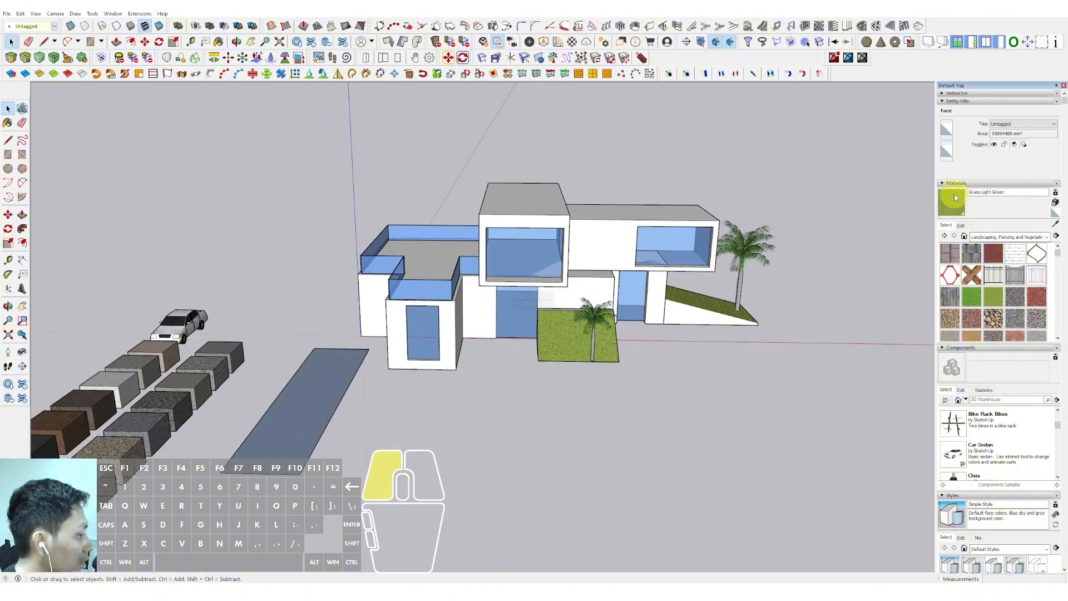
{"action": "middle_click_drag", "start_coordinate": [308, 381], "coordinate": [318, 371]}
{"action": "double_click", "coordinate": [317, 370]}
{"action": "right_click", "coordinate": [319, 370]}
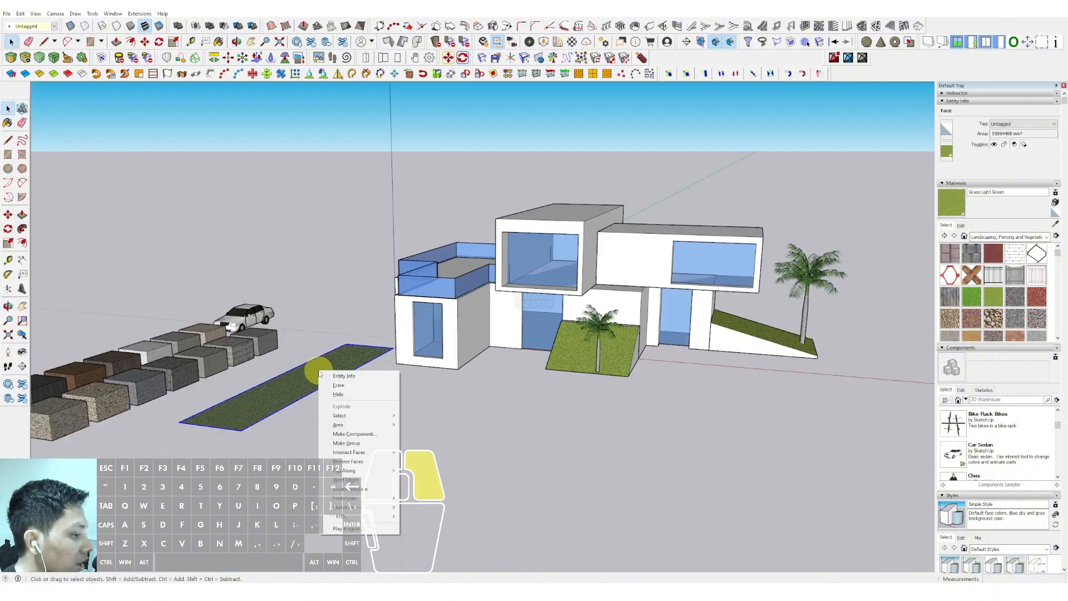
{"action": "left_click", "coordinate": [345, 442]}
- Copy the palm tree from the front ramp onto the ground grass strip, placing four trees in a row along it
{"action": "scroll", "coordinate": [609, 360], "scroll_direction": "up", "scroll_amount": 1}
{"action": "scroll", "coordinate": [609, 359], "scroll_direction": "up", "scroll_amount": 2}
{"action": "left_click", "coordinate": [603, 371]}
{"action": "key", "text": "m"}
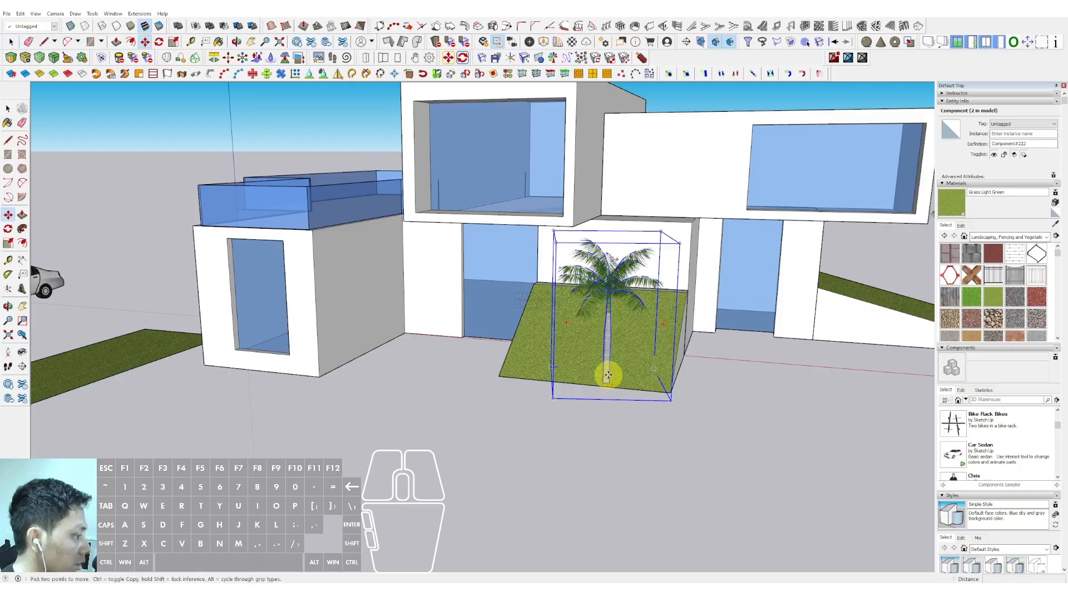
{"action": "scroll", "coordinate": [594, 384], "scroll_direction": "down", "scroll_amount": 2}
{"action": "middle_click_drag", "start_coordinate": [334, 370], "coordinate": [528, 361], "text": "shift"}
{"action": "left_click", "coordinate": [160, 419]}
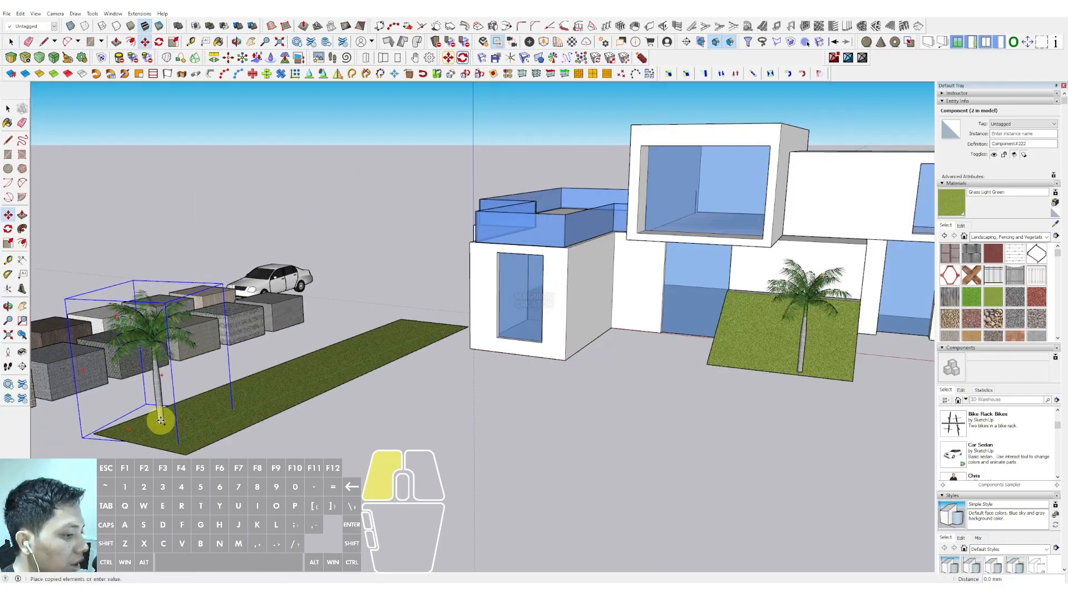
{"action": "left_click", "coordinate": [160, 420]}
{"action": "key", "text": "ctrl"}
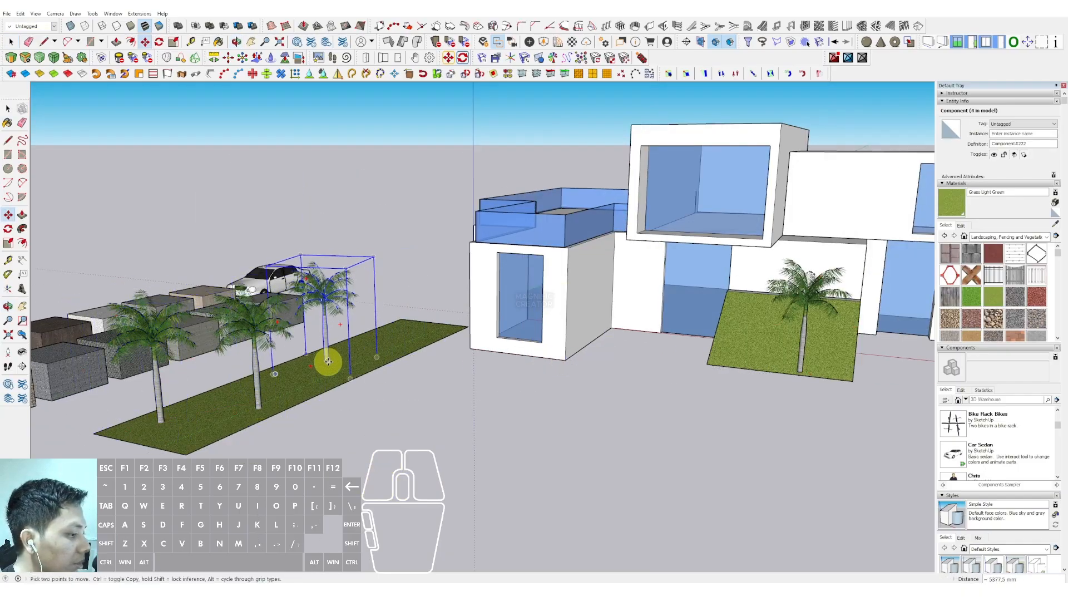
{"action": "left_click", "coordinate": [429, 339]}
{"action": "key", "text": "space"}
- Remove the four palm trees standing on the ground grass strip from view
{"action": "scroll", "coordinate": [417, 344], "scroll_direction": "down", "scroll_amount": 3}
{"action": "middle_click_drag", "start_coordinate": [302, 298], "coordinate": [310, 261]}
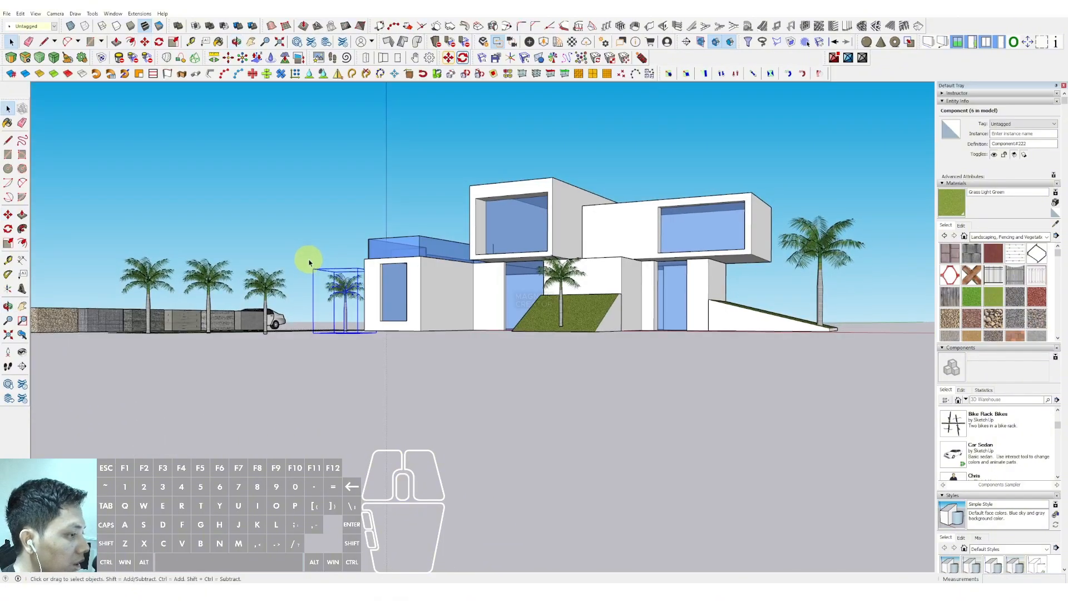
{"action": "scroll", "coordinate": [310, 262], "scroll_direction": "down", "scroll_amount": 1}
{"action": "middle_click_drag", "start_coordinate": [495, 282], "coordinate": [443, 310], "text": "shift"}
{"action": "scroll", "coordinate": [423, 329], "scroll_direction": "up", "scroll_amount": 1}
{"action": "middle_click_drag", "start_coordinate": [190, 320], "coordinate": [322, 300], "text": "shift"}
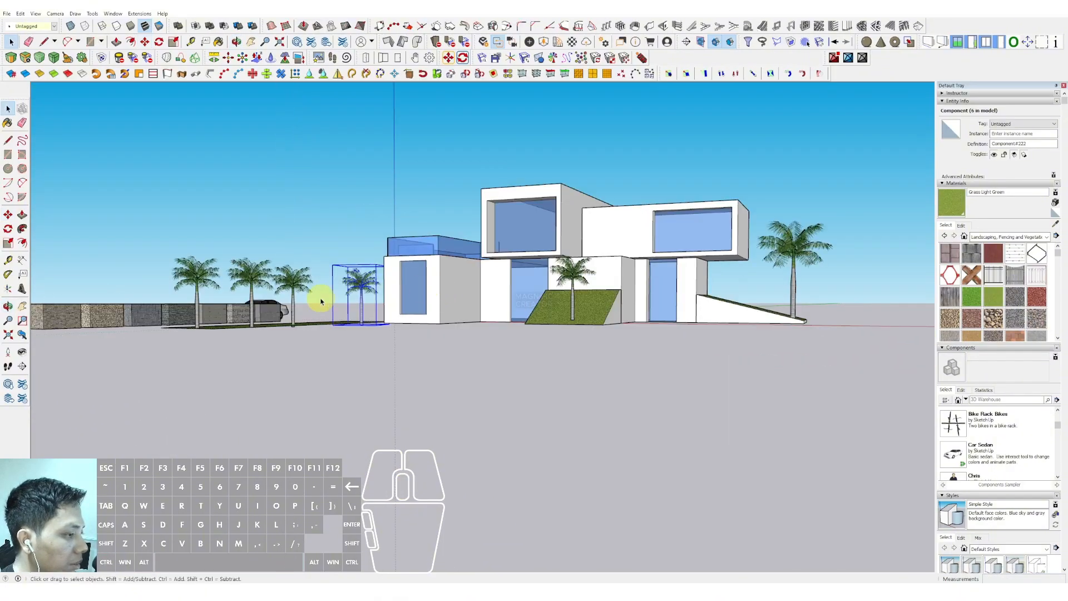
{"action": "scroll", "coordinate": [308, 305], "scroll_direction": "up", "scroll_amount": 2}
{"action": "key", "text": "e"}
{"action": "left_click", "coordinate": [249, 277]}
{"action": "key", "text": "e"}
{"action": "left_click", "coordinate": [153, 261]}
{"action": "key", "text": "e"}
{"action": "scroll", "coordinate": [381, 279], "scroll_direction": "down", "scroll_amount": 1}
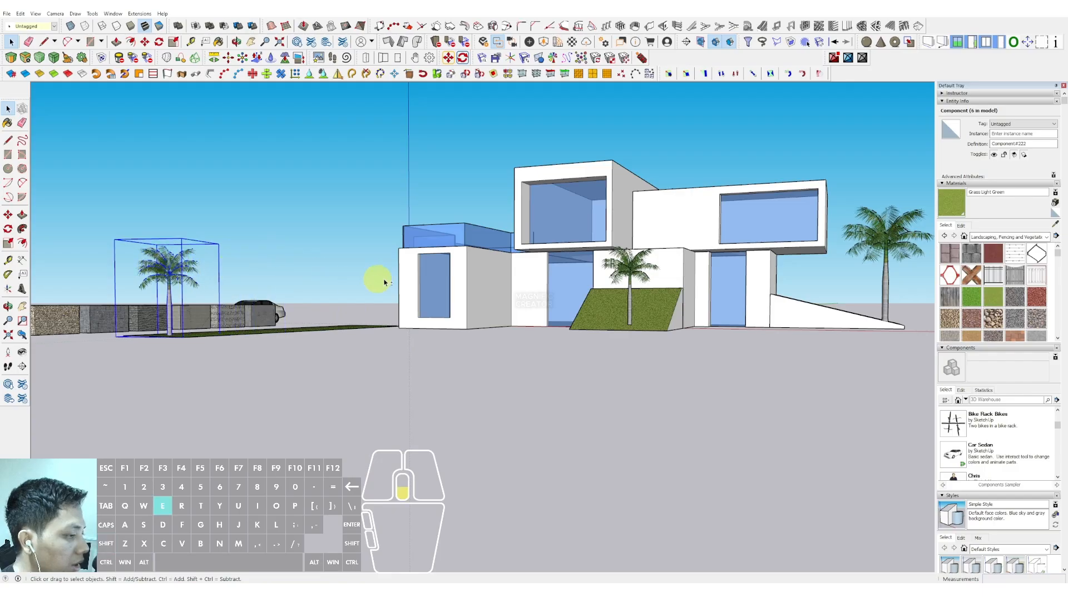
- Examine the house's front facade, overhanging boxes and grass ramps from several angles
{"action": "middle_click_drag", "start_coordinate": [381, 279], "coordinate": [365, 282]}
{"action": "scroll", "coordinate": [460, 292], "scroll_direction": "up", "scroll_amount": 2}
{"action": "scroll", "coordinate": [431, 297], "scroll_direction": "down", "scroll_amount": 1}
{"action": "middle_click_drag", "start_coordinate": [431, 297], "coordinate": [415, 313], "text": "shift"}
{"action": "scroll", "coordinate": [438, 334], "scroll_direction": "up", "scroll_amount": 2}
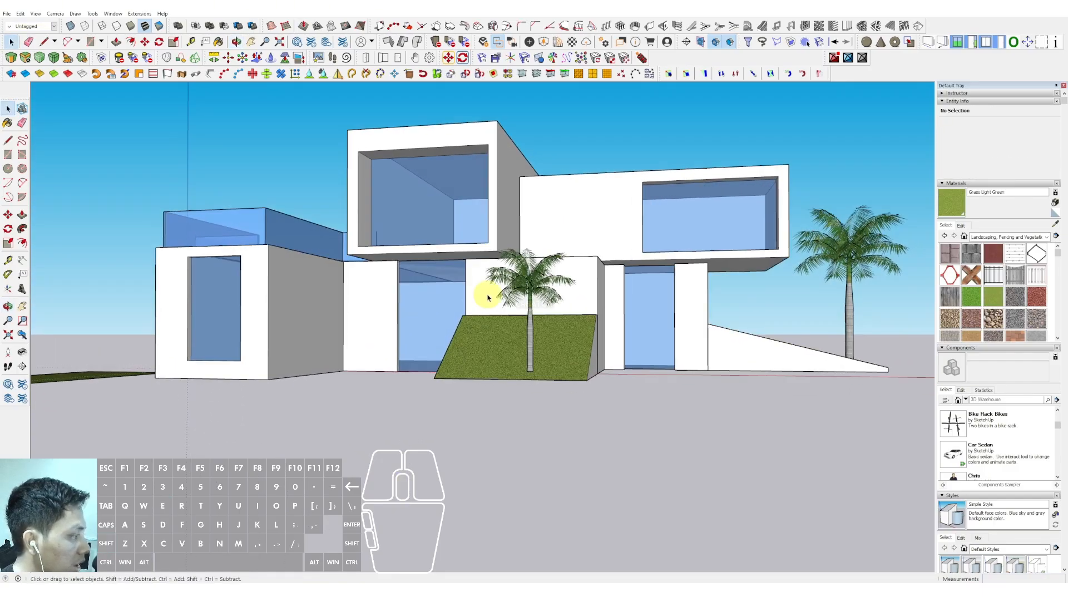
{"action": "scroll", "coordinate": [488, 298], "scroll_direction": "down", "scroll_amount": 2}
{"action": "middle_click_drag", "start_coordinate": [537, 292], "coordinate": [430, 295]}
{"action": "middle_click_drag", "start_coordinate": [563, 298], "coordinate": [544, 291]}
- Open the lower overhanging box's group and draw lines level with its window's top and bottom edges, outlining a panel on the blank wall
{"action": "scroll", "coordinate": [542, 291], "scroll_direction": "up", "scroll_amount": 8}
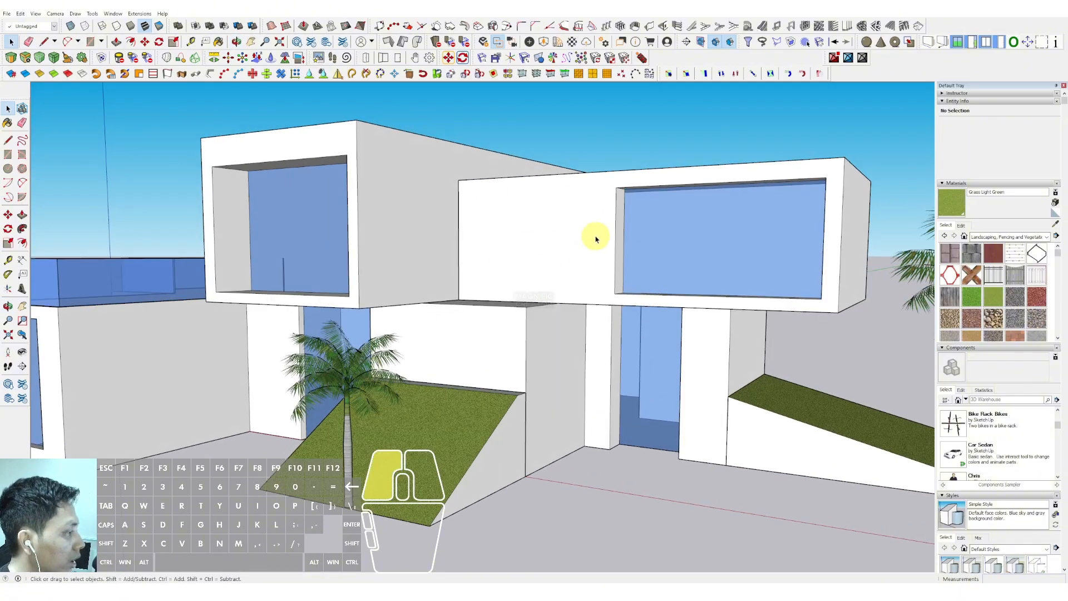
{"action": "double_click", "coordinate": [595, 239]}
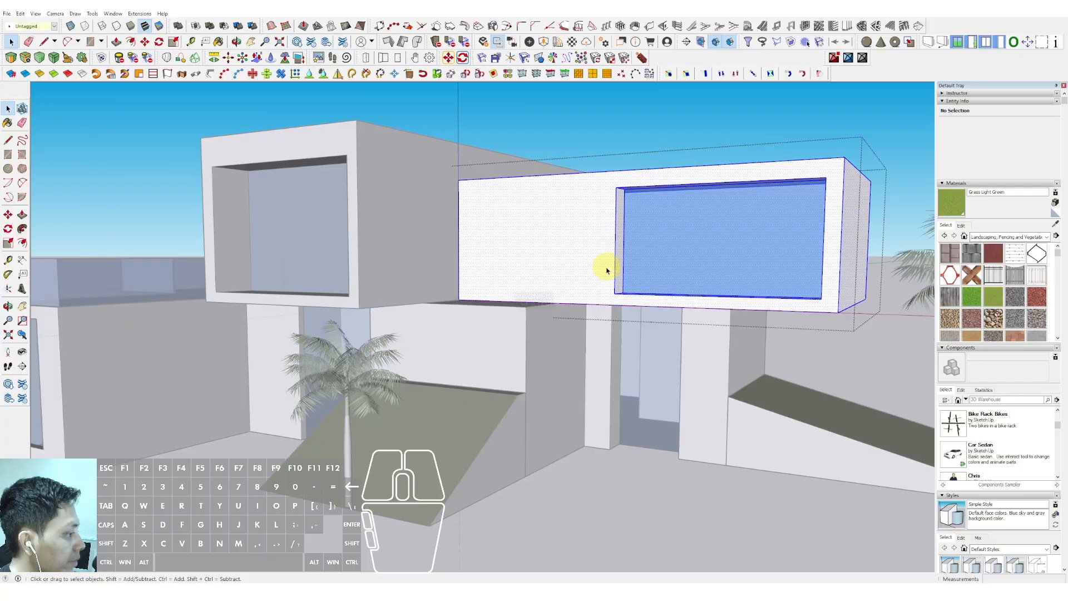
{"action": "key", "text": "d"}
{"action": "left_click", "coordinate": [617, 186]}
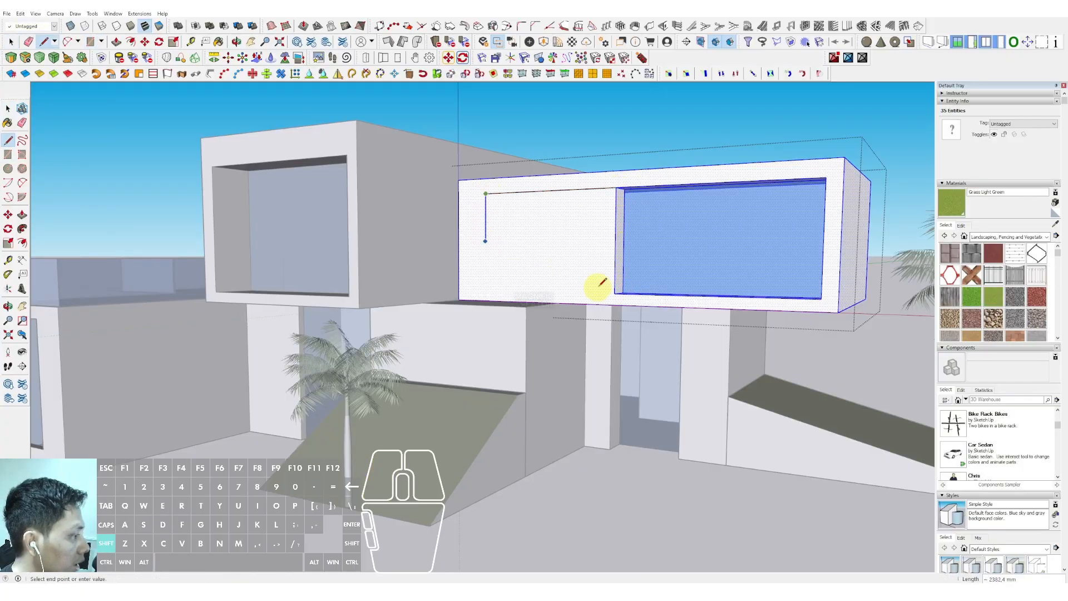
{"action": "key", "text": "space"}
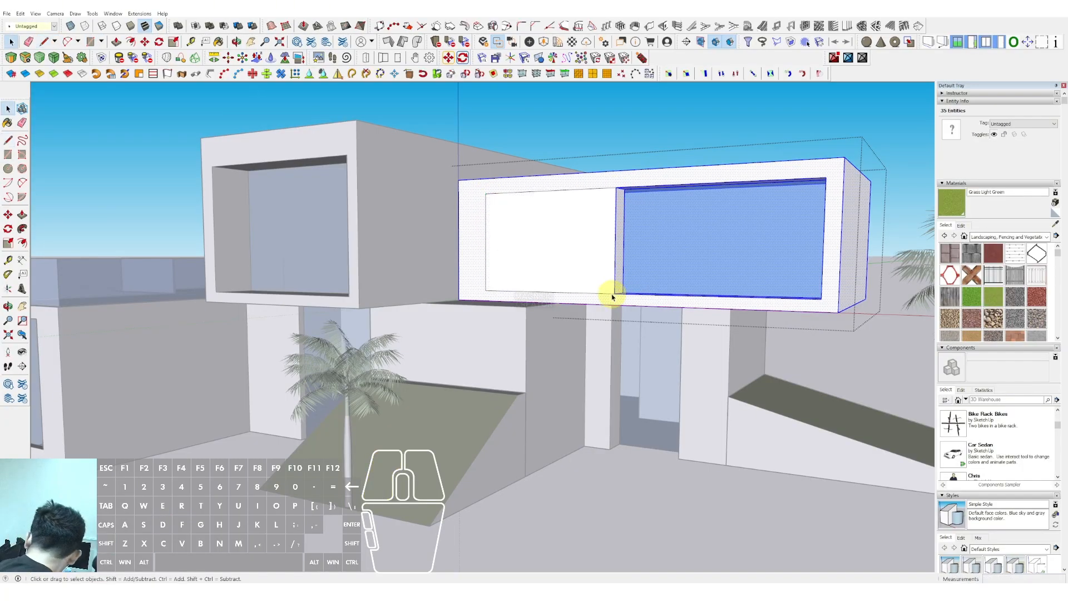
- Push the outlined facade panel slightly inward to recess it, and leave the group
{"action": "scroll", "coordinate": [579, 279], "scroll_direction": "up", "scroll_amount": 3}
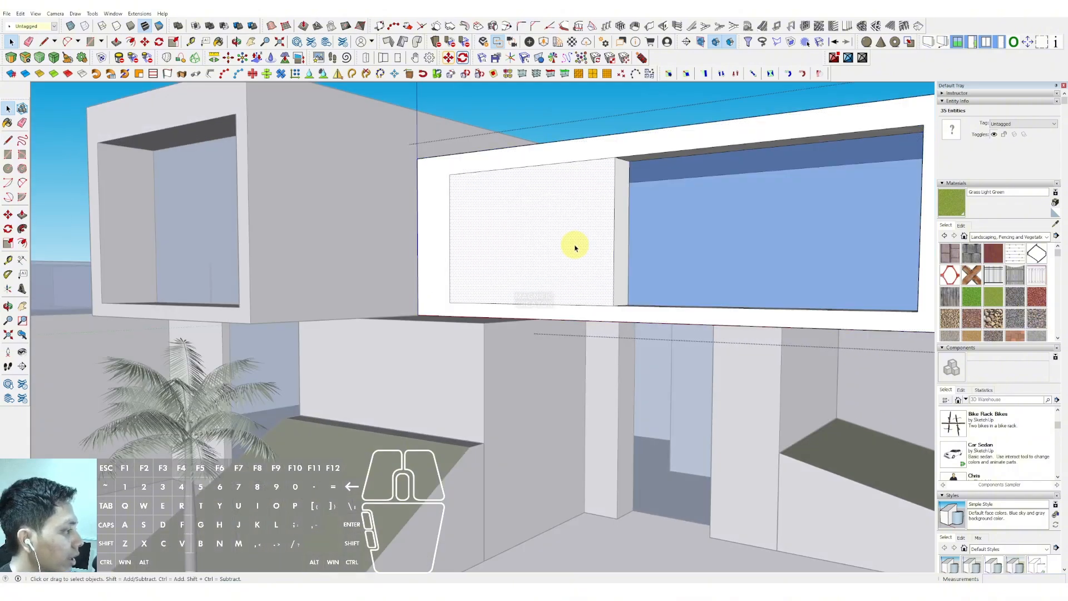
{"action": "left_click", "coordinate": [585, 239]}
{"action": "left_click", "coordinate": [586, 243]}
{"action": "key", "text": "space"}
{"action": "scroll", "coordinate": [587, 239], "scroll_direction": "down", "scroll_amount": 4}
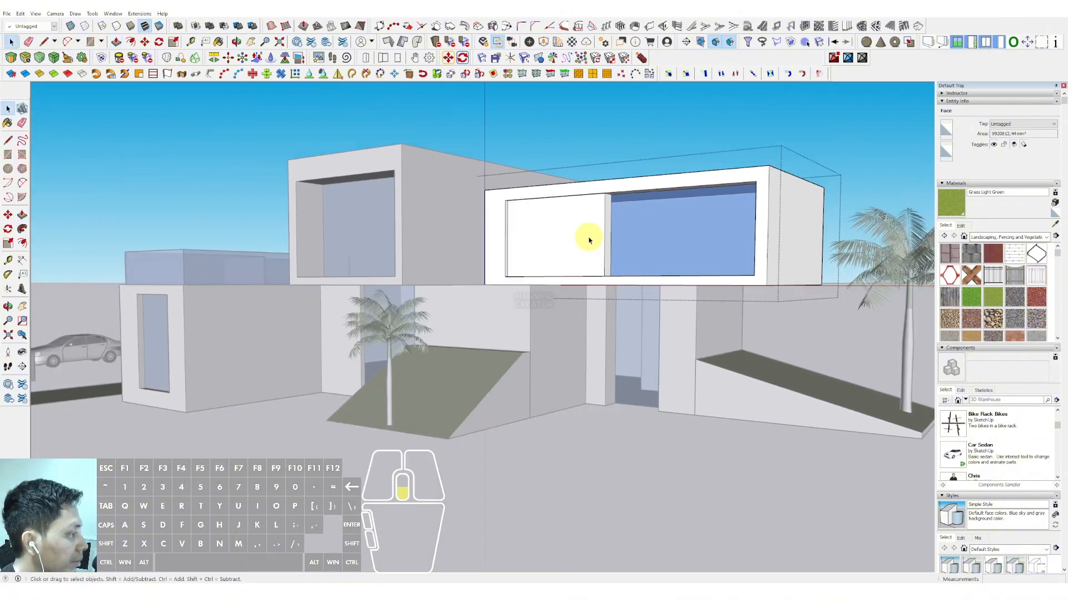
{"action": "double_click", "coordinate": [632, 150]}
{"action": "scroll", "coordinate": [572, 239], "scroll_direction": "up", "scroll_amount": 3}
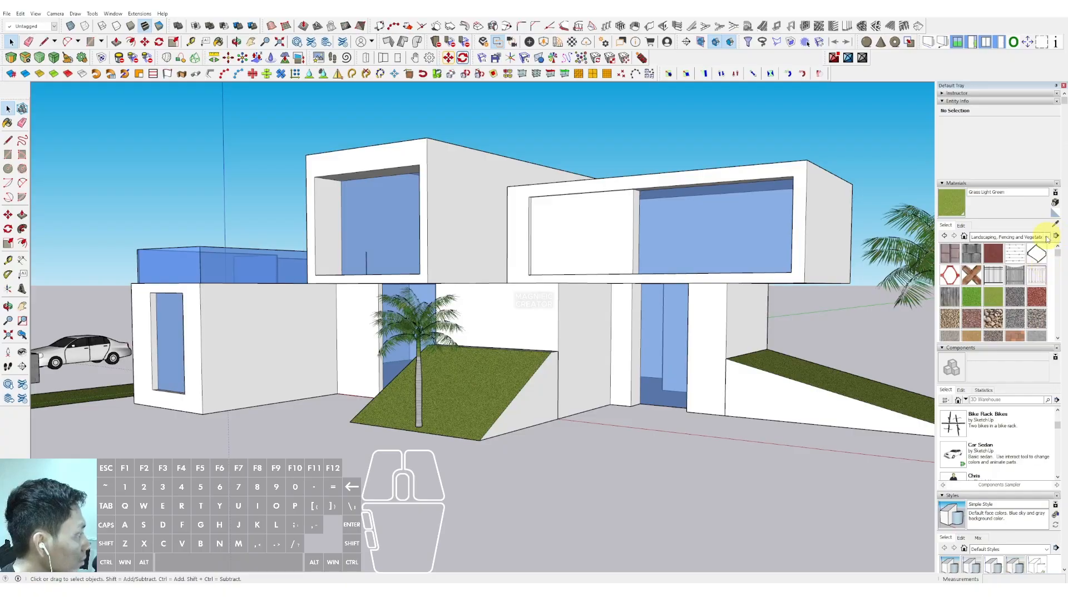
- Paint the recessed panel and its side edge with Beadboard from the Brick, Cladding and Siding materials, and leave the group
{"action": "left_click", "coordinate": [1047, 237]}
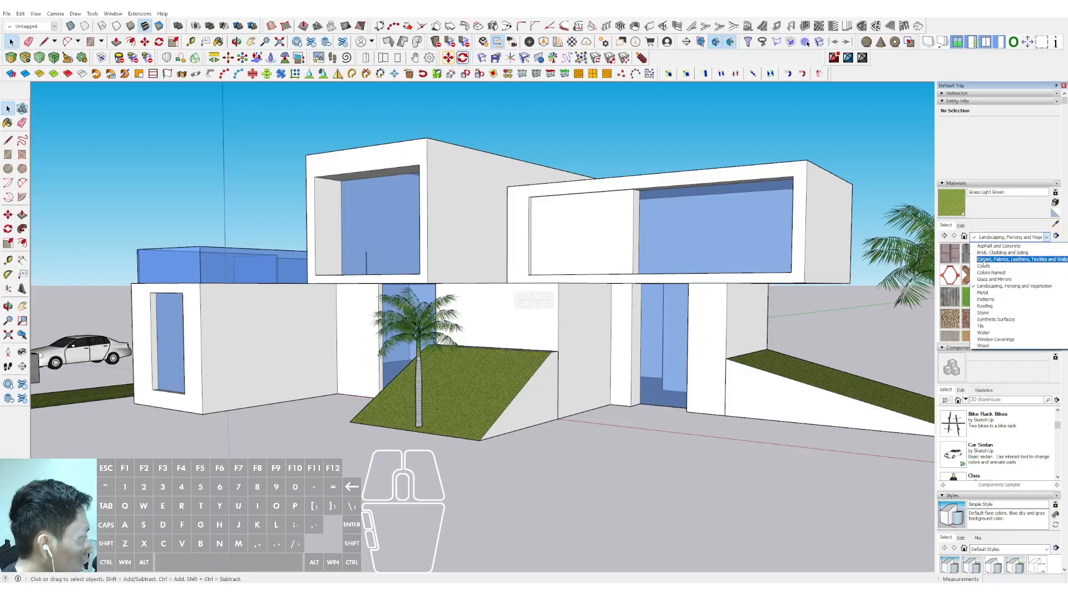
{"action": "left_click", "coordinate": [984, 253]}
{"action": "left_click", "coordinate": [952, 253]}
{"action": "scroll", "coordinate": [662, 231], "scroll_direction": "up", "scroll_amount": 1}
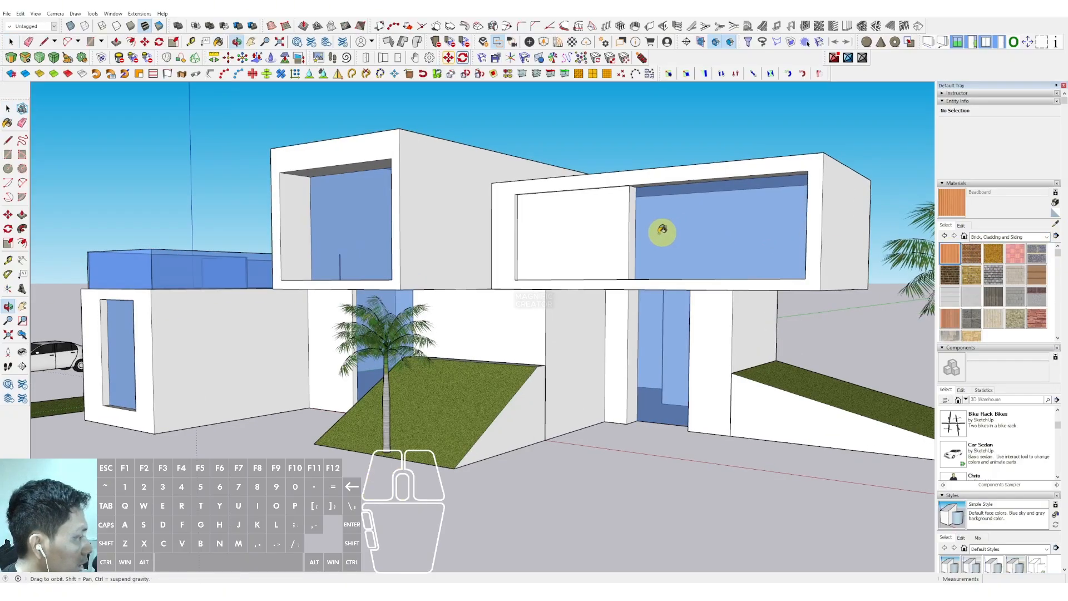
{"action": "key", "text": "space"}
{"action": "double_click", "coordinate": [577, 221]}
{"action": "scroll", "coordinate": [595, 229], "scroll_direction": "up", "scroll_amount": 3}
{"action": "left_click", "coordinate": [596, 229]}
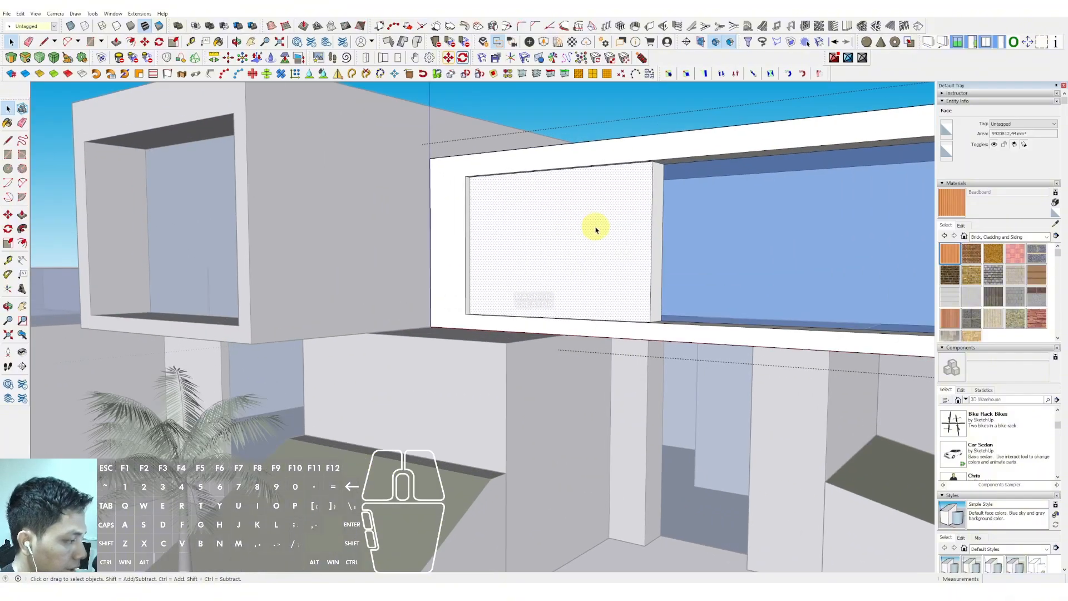
{"action": "left_click", "coordinate": [660, 205]}
{"action": "scroll", "coordinate": [613, 195], "scroll_direction": "down", "scroll_amount": 6}
{"action": "key", "text": "space"}
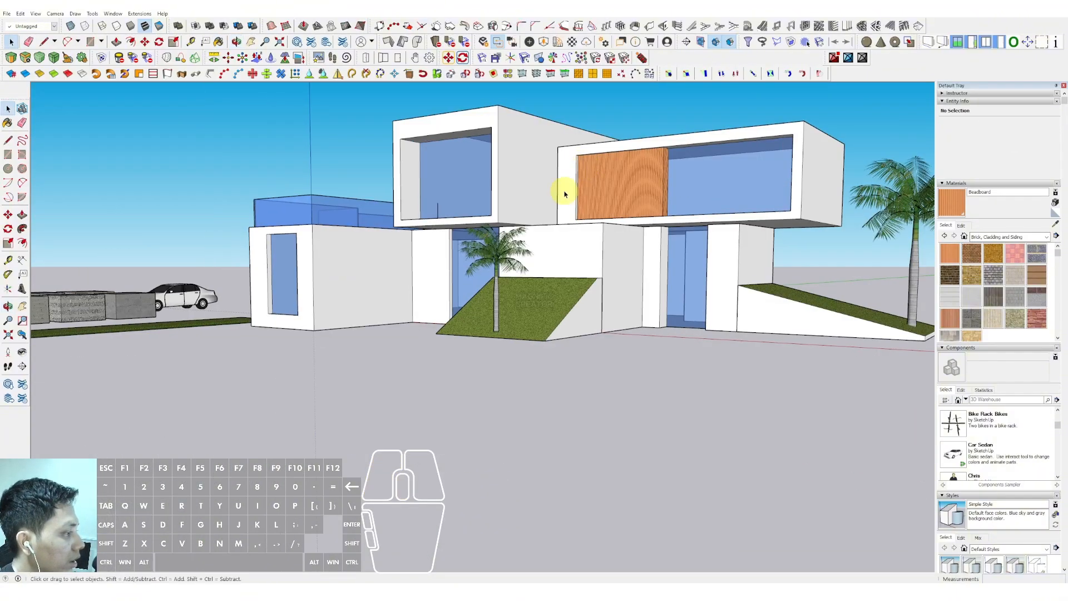
- Paint the taller overhanging box with Cladding Stucco White
{"action": "middle_click_drag", "start_coordinate": [399, 266], "coordinate": [590, 301]}
{"action": "left_click", "coordinate": [971, 302]}
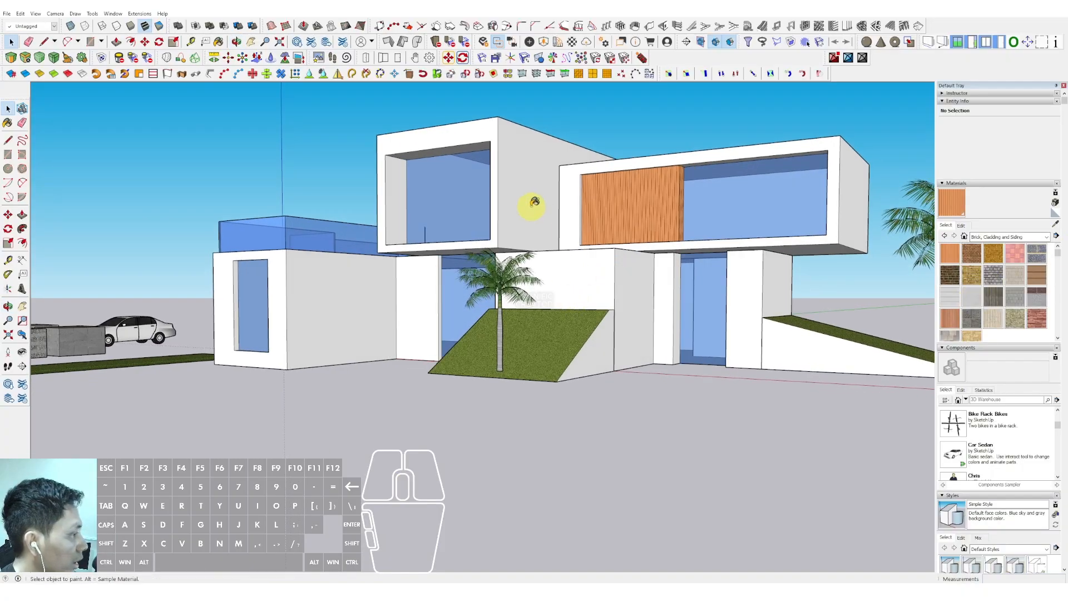
{"action": "key", "text": "space"}
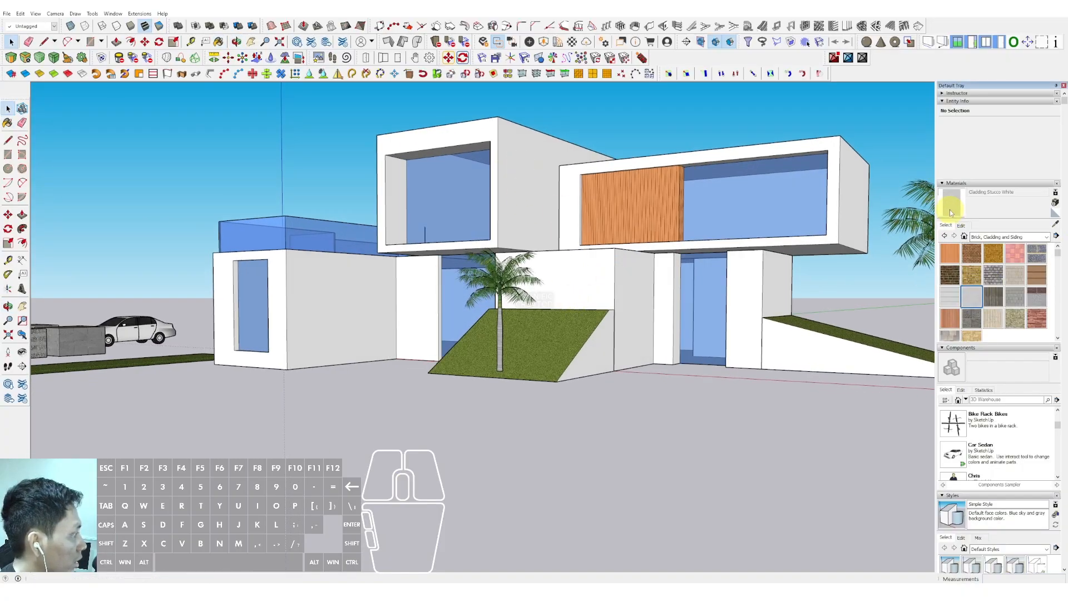
{"action": "left_click", "coordinate": [540, 153]}
- Draw a rectangle over the lower overhanging box's roof, projecting past its front wall, and pull it up into a thin slab
{"action": "mouse_move", "coordinate": [539, 153]}
{"action": "middle_mouse_down"}
{"action": "mouse_move", "coordinate": [522, 181]}
{"action": "mouse_move", "coordinate": [565, 182]}
{"action": "mouse_move", "coordinate": [522, 215]}
{"action": "mouse_move", "coordinate": [592, 250]}
{"action": "mouse_move", "coordinate": [475, 243]}
{"action": "mouse_move", "coordinate": [576, 281]}
{"action": "mouse_move", "coordinate": [518, 285]}
{"action": "mouse_move", "coordinate": [550, 258]}
{"action": "mouse_move", "coordinate": [541, 252]}
{"action": "mouse_move", "coordinate": [558, 264]}
{"action": "mouse_move", "coordinate": [596, 198]}
{"action": "mouse_move", "coordinate": [750, 266]}
{"action": "middle_mouse_up"}
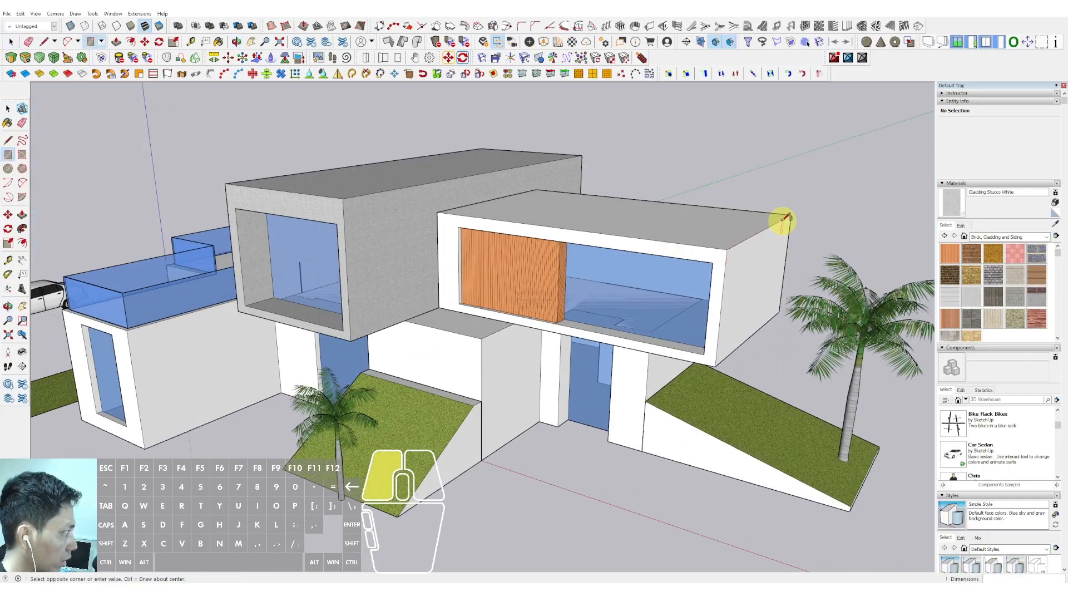
{"action": "scroll", "coordinate": [480, 223], "scroll_direction": "up", "scroll_amount": 3}
{"action": "scroll", "coordinate": [436, 207], "scroll_direction": "down", "scroll_amount": 2}
{"action": "left_click", "coordinate": [384, 216]}
{"action": "key", "text": "space"}
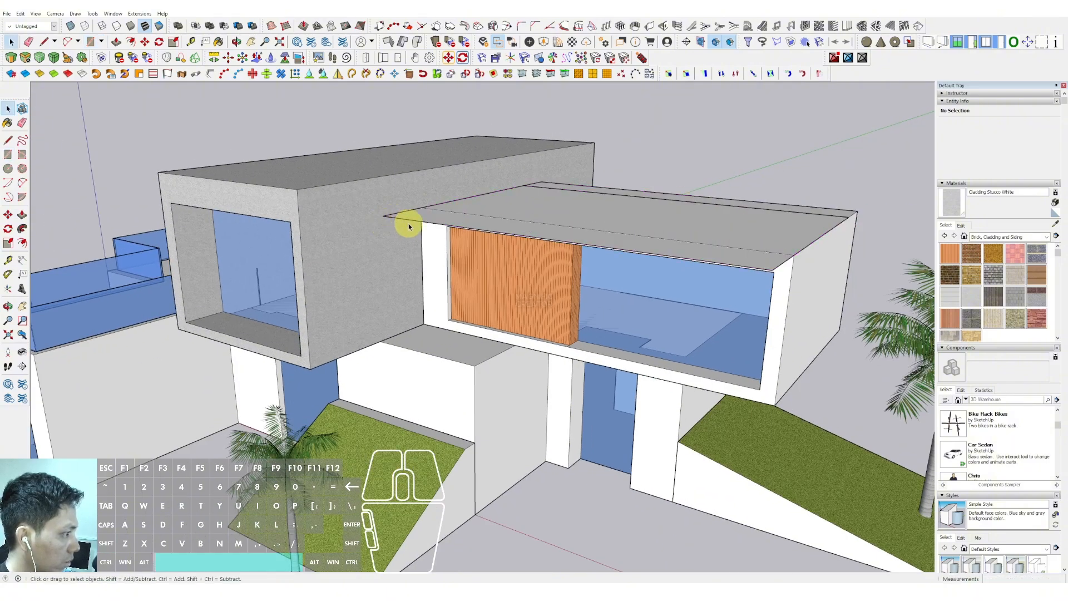
{"action": "scroll", "coordinate": [409, 226], "scroll_direction": "up", "scroll_amount": 2}
{"action": "key", "text": "p"}
{"action": "left_click", "coordinate": [412, 210]}
{"action": "left_click", "coordinate": [415, 195]}
{"action": "key", "text": "space"}
- Extend the roof slab's end edge outward past the box's side wall and make the slab a group
{"action": "middle_click_drag", "start_coordinate": [884, 238], "coordinate": [750, 229], "text": "shift"}
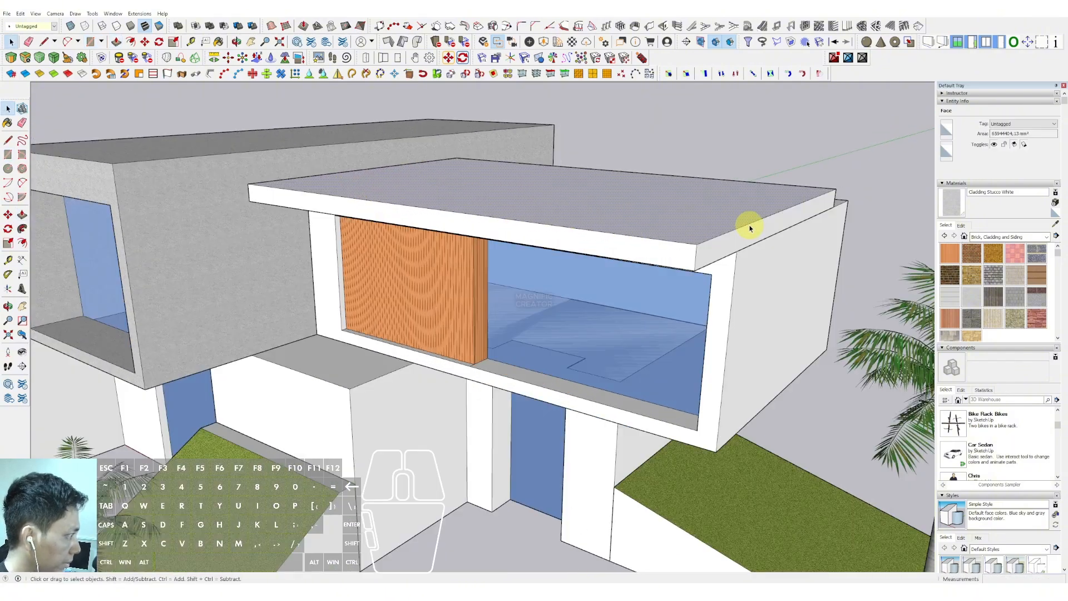
{"action": "key", "text": "p"}
{"action": "left_click_drag", "start_coordinate": [753, 236], "coordinate": [833, 249]}
{"action": "scroll", "coordinate": [672, 223], "scroll_direction": "down", "scroll_amount": 3}
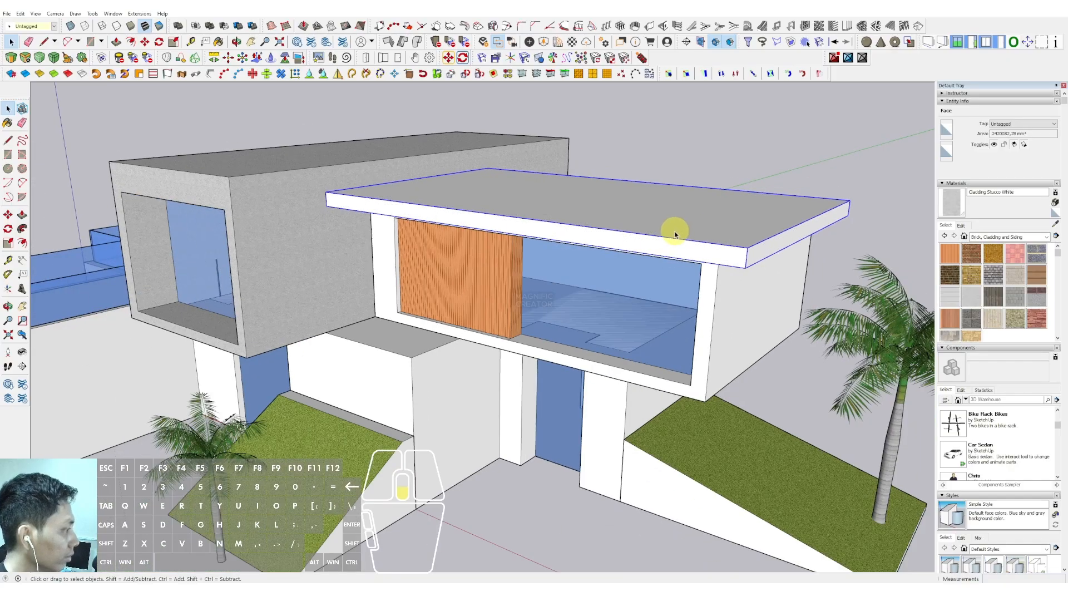
- Paint the roof slab group with the dark grey Color M07 from the Colors materials
{"action": "left_click", "coordinate": [1047, 237]}
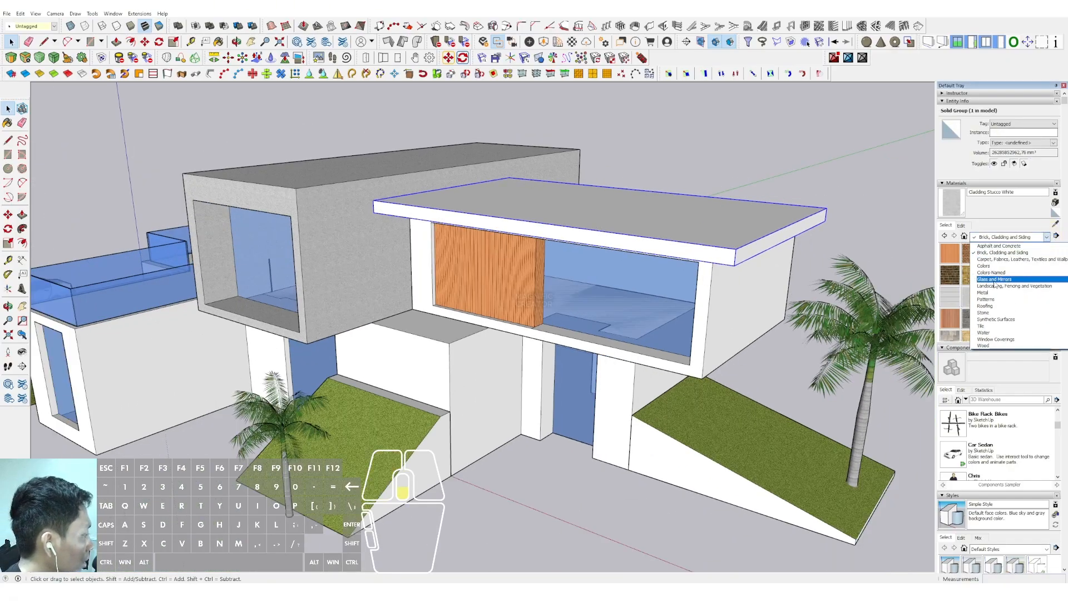
{"action": "left_click", "coordinate": [989, 278]}
{"action": "scroll", "coordinate": [989, 281], "scroll_direction": "down", "scroll_amount": 5}
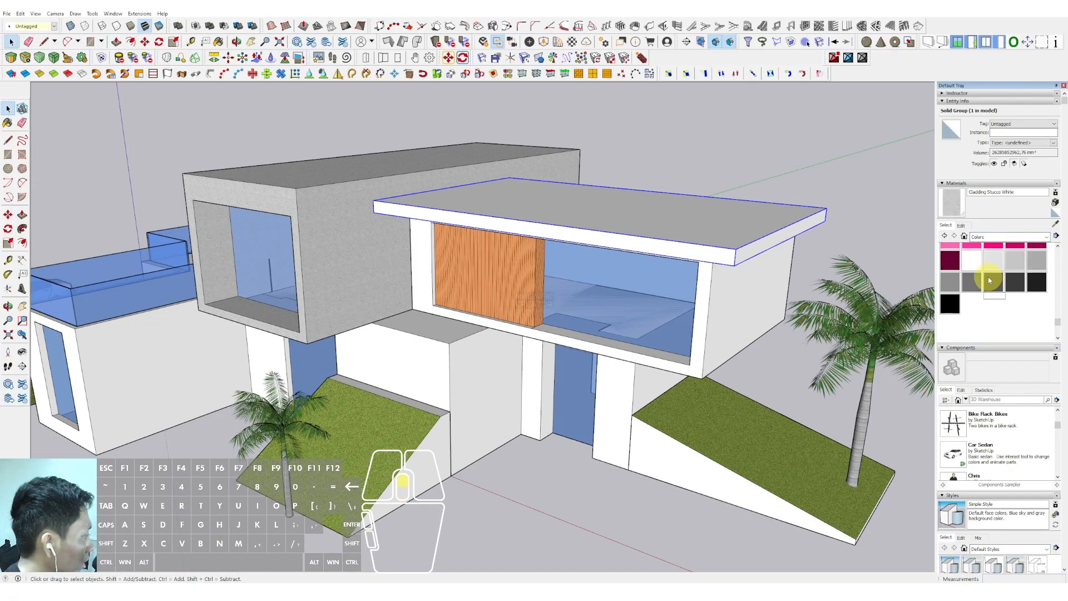
{"action": "left_click", "coordinate": [746, 245]}
- Draw a rectangle over the taller overhanging box's roof
{"action": "scroll", "coordinate": [662, 238], "scroll_direction": "down", "scroll_amount": 3}
{"action": "middle_click_drag", "start_coordinate": [662, 239], "coordinate": [479, 207]}
{"action": "scroll", "coordinate": [711, 191], "scroll_direction": "up", "scroll_amount": 4}
{"action": "key", "text": "r"}
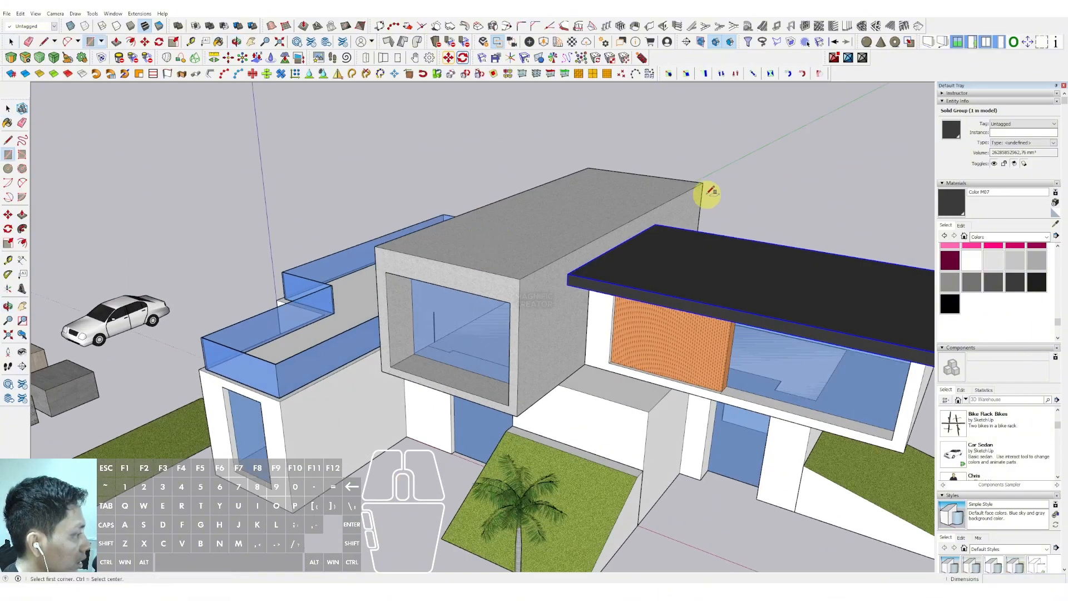
{"action": "left_click", "coordinate": [379, 245]}
{"action": "key", "text": "space"}
- Offset the outline of the taller overhanging box's roof rectangle outward past the walls on all sides
{"action": "double_click", "coordinate": [513, 238]}
{"action": "scroll", "coordinate": [576, 248], "scroll_direction": "up", "scroll_amount": 3}
{"action": "key", "text": "f"}
{"action": "left_click", "coordinate": [579, 249]}
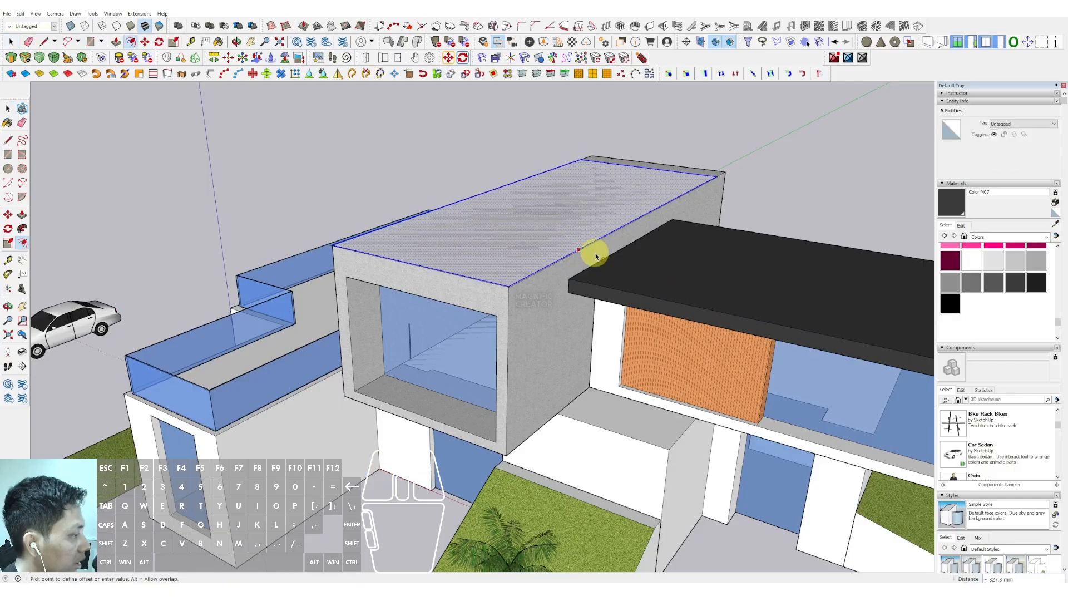
{"action": "left_click", "coordinate": [612, 259]}
{"action": "key", "text": "space"}
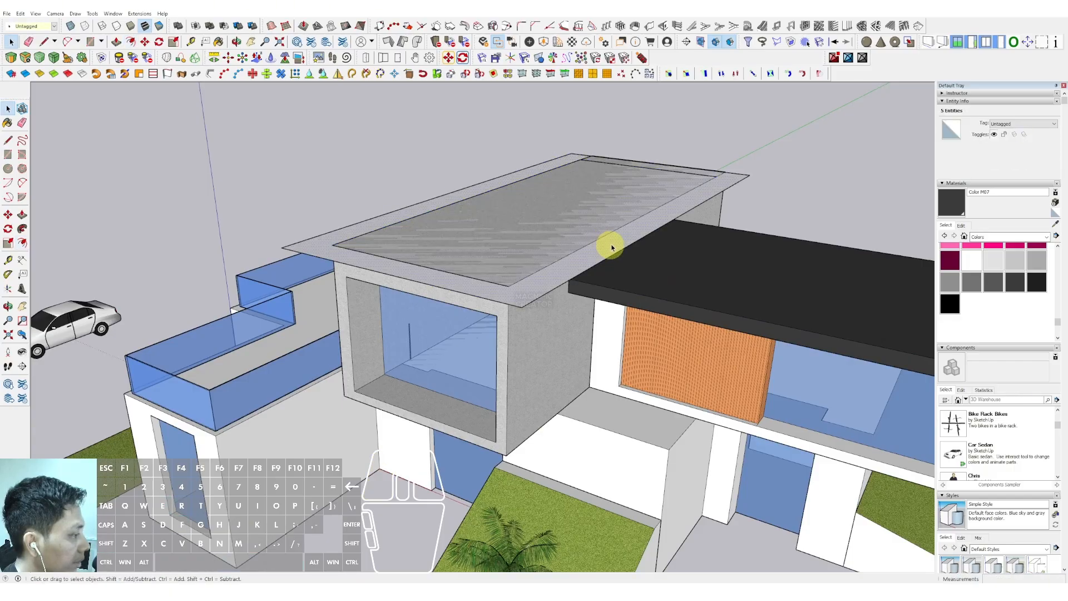
- Pull the enlarged roof face of the taller box up into a thin slab and paint it dark grey Color M07
{"action": "key", "text": "space"}
{"action": "middle_click_drag", "start_coordinate": [624, 230], "coordinate": [599, 177]}
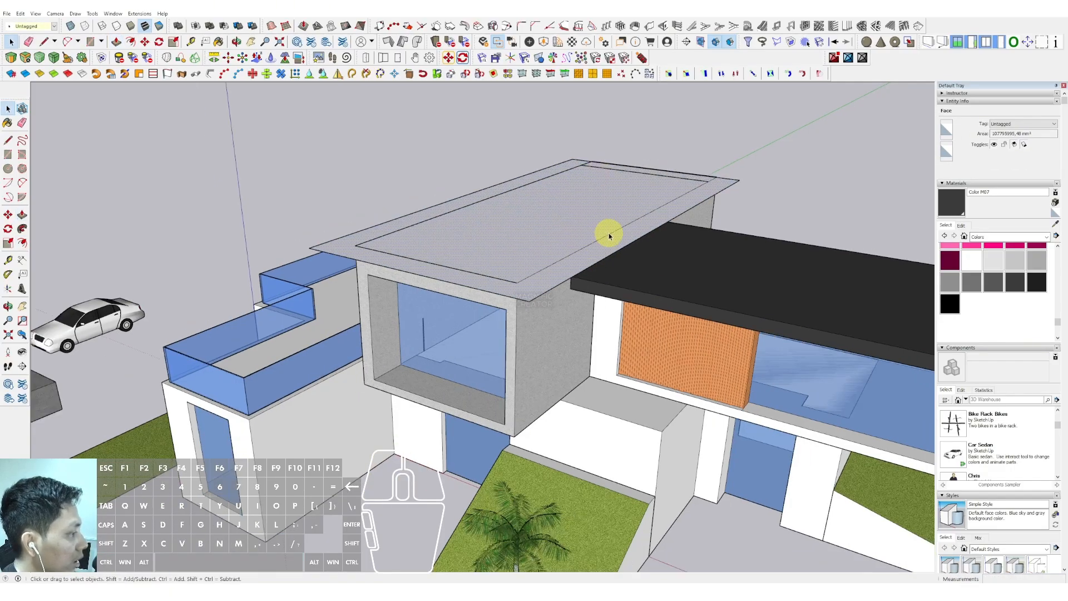
{"action": "key", "text": "v"}
{"action": "left_click", "coordinate": [629, 236]}
{"action": "left_click", "coordinate": [637, 223]}
{"action": "key", "text": "space"}
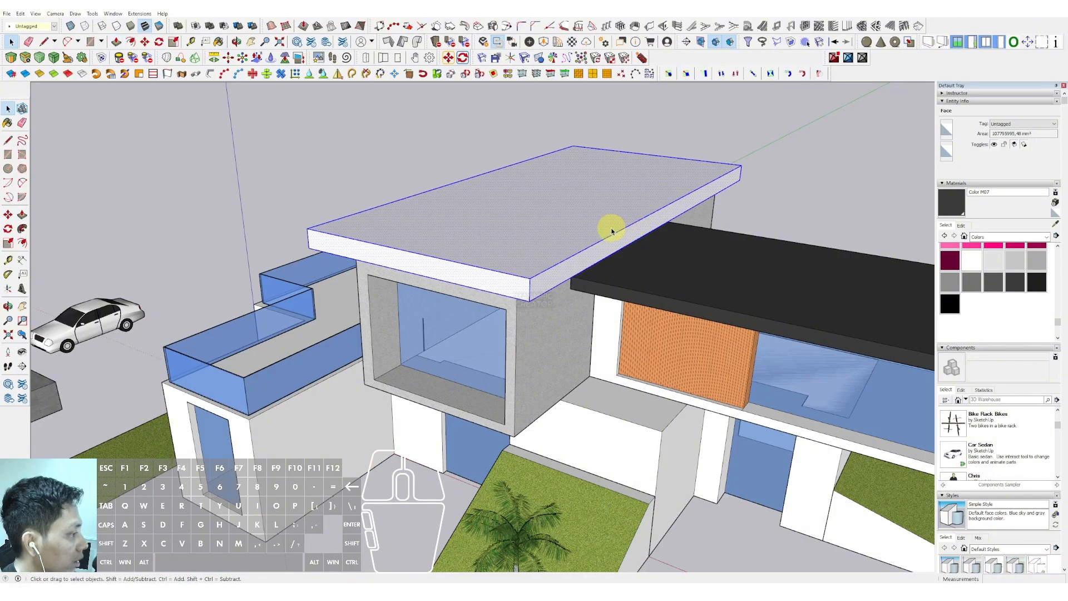
{"action": "middle_click_drag", "start_coordinate": [586, 226], "coordinate": [566, 315]}
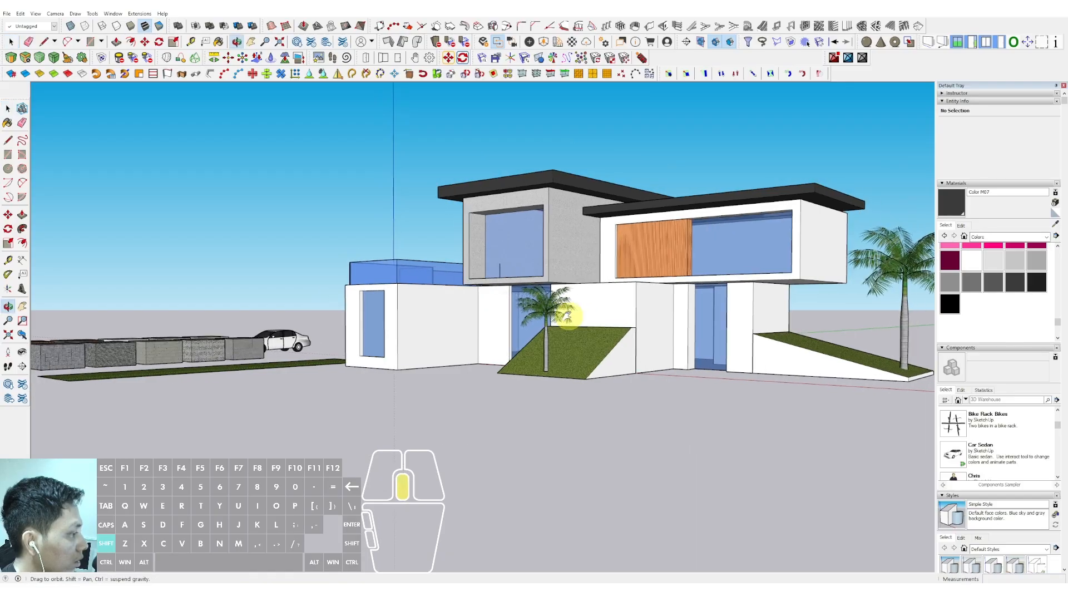
- Draw a narrow rectangle along the full length of the low wing's side wall, just below its top edge
{"action": "scroll", "coordinate": [472, 298], "scroll_direction": "up", "scroll_amount": 5}
{"action": "key", "text": "space"}
{"action": "scroll", "coordinate": [321, 254], "scroll_direction": "up", "scroll_amount": 3}
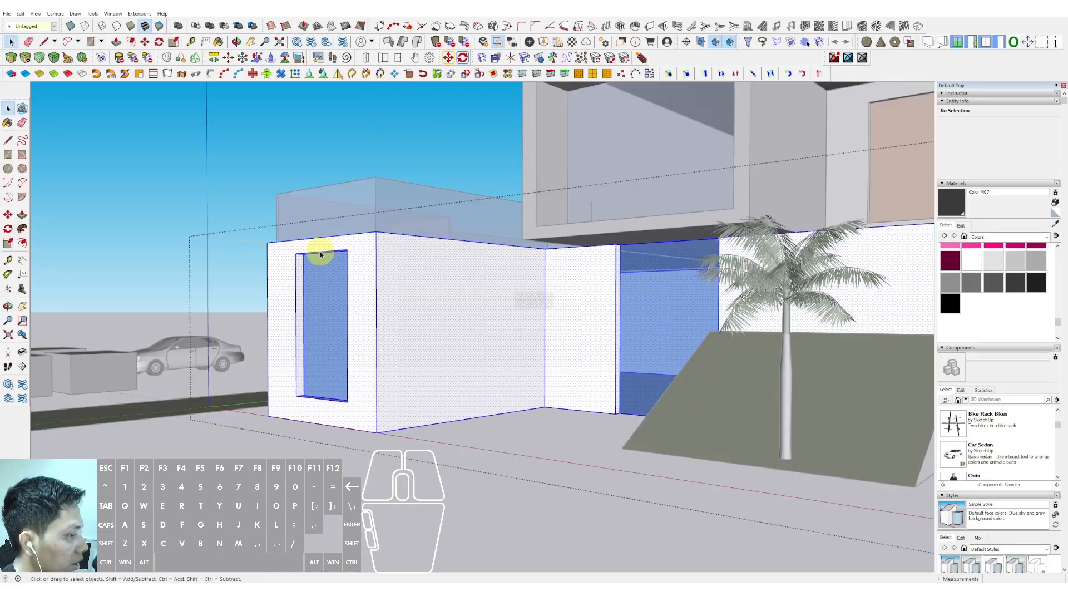
{"action": "scroll", "coordinate": [320, 254], "scroll_direction": "up", "scroll_amount": 6}
{"action": "key", "text": "p"}
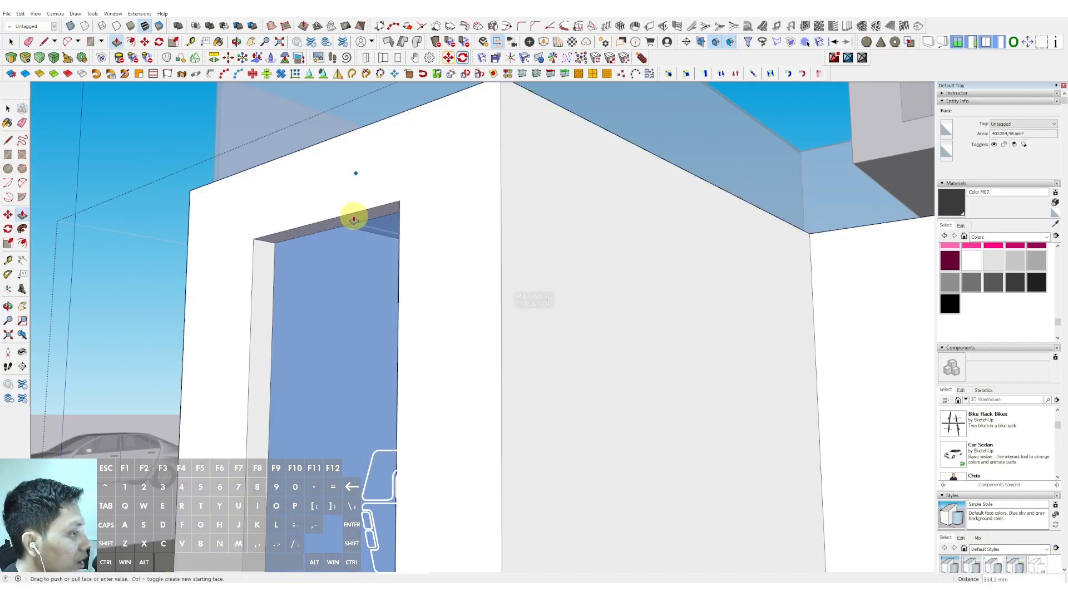
{"action": "scroll", "coordinate": [317, 305], "scroll_direction": "down", "scroll_amount": 8}
{"action": "key", "text": "r"}
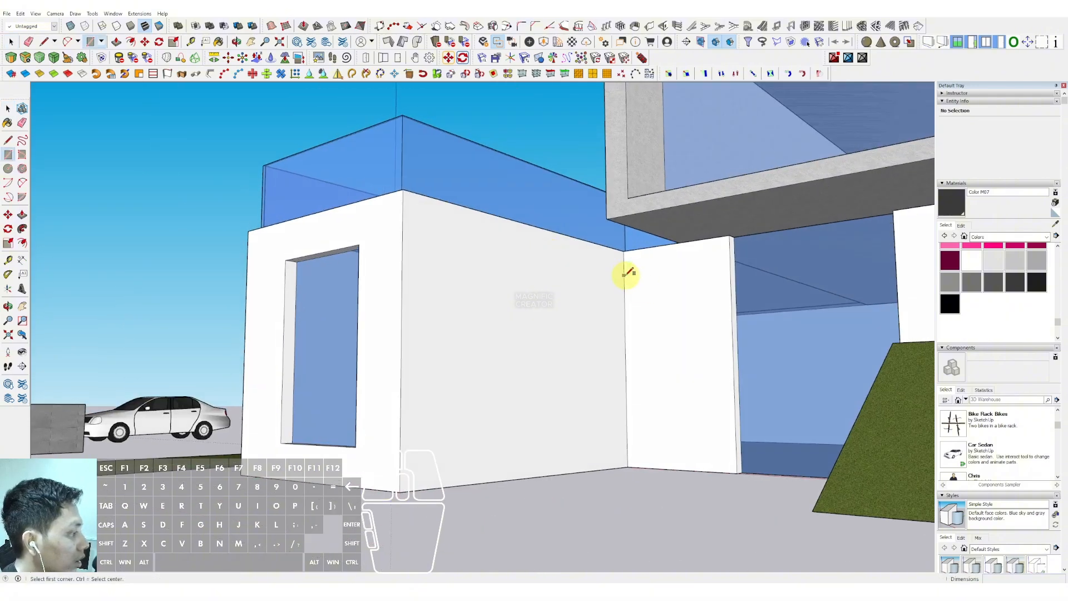
{"action": "left_click", "coordinate": [405, 209]}
{"action": "key", "text": "space"}
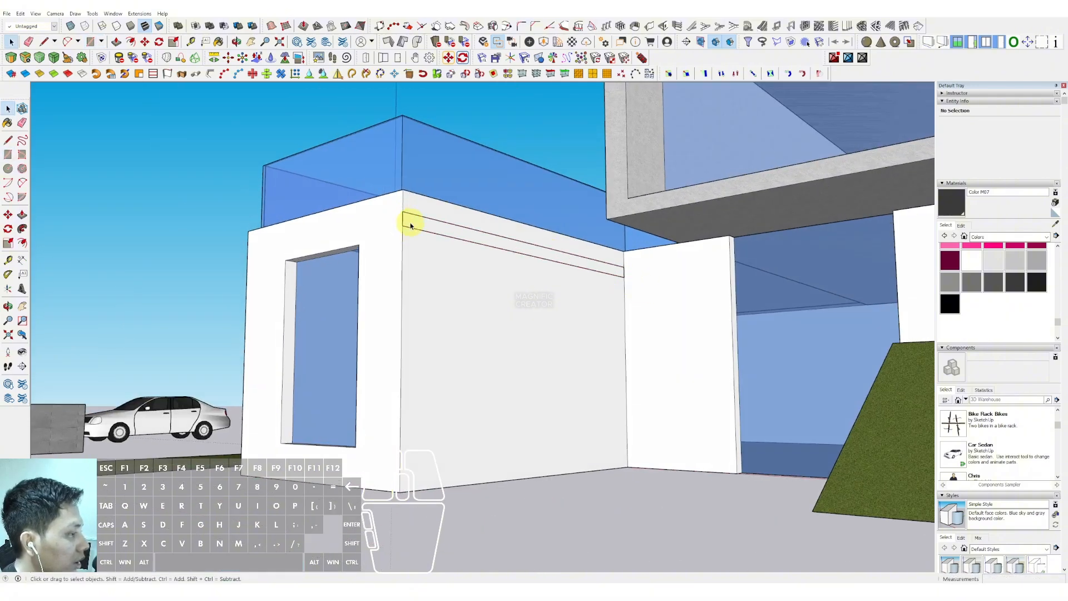
- Pull the narrow strip about 701 mm out from the low wing's side wall to form a ledge
{"action": "double_click", "coordinate": [443, 220]}
{"action": "key", "text": "v"}
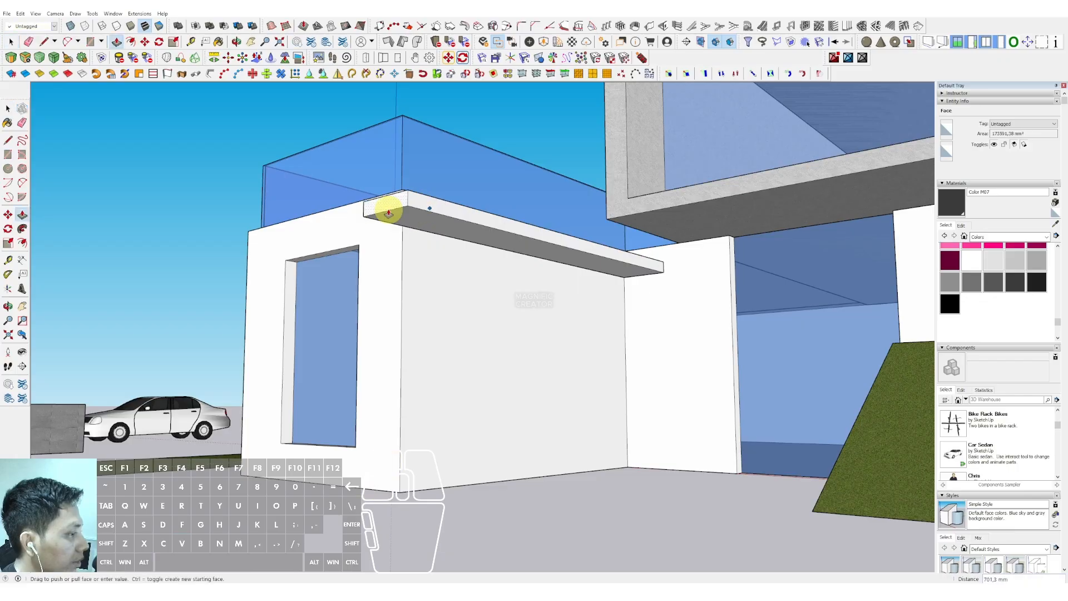
{"action": "left_click", "coordinate": [389, 211]}
- Draw a small rectangle at the corner of the low wing's window wall, matching the thickness of the ledge's end
{"action": "middle_click_drag", "start_coordinate": [388, 210], "coordinate": [642, 232]}
{"action": "scroll", "coordinate": [567, 231], "scroll_direction": "up", "scroll_amount": 1}
{"action": "key", "text": "r"}
{"action": "left_click", "coordinate": [543, 204]}
{"action": "scroll", "coordinate": [532, 222], "scroll_direction": "up", "scroll_amount": 2}
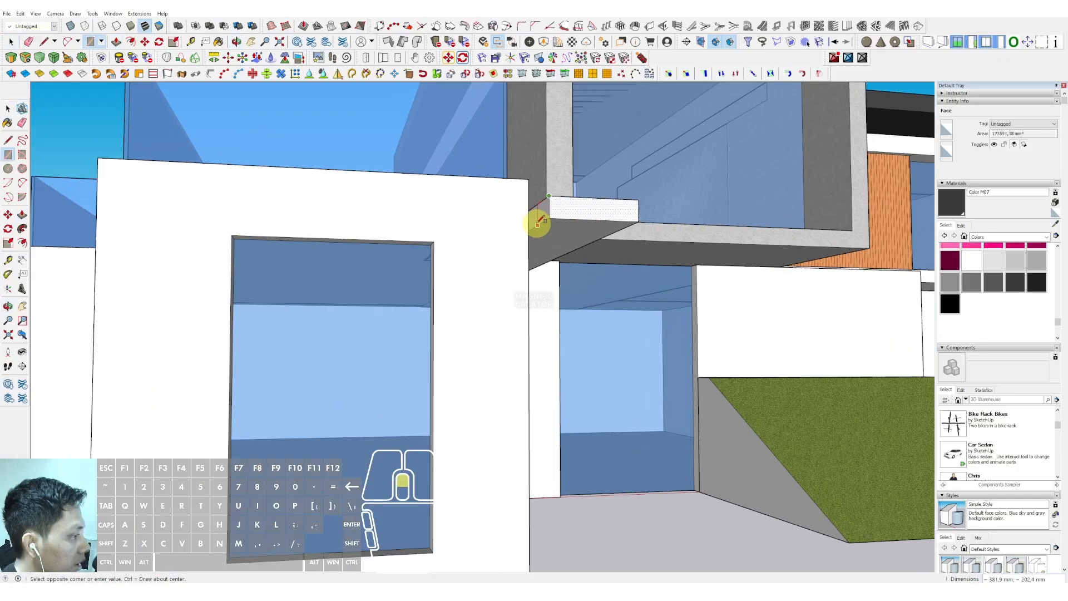
{"action": "scroll", "coordinate": [537, 223], "scroll_direction": "up", "scroll_amount": 1}
{"action": "key", "text": "shift"}
{"action": "left_click", "coordinate": [534, 228], "text": "shift"}
{"action": "key", "text": "space"}
- Extend the ledge around the corner, across the low wing's window wall and past its far edge
{"action": "key", "text": "v"}
{"action": "left_click", "coordinate": [537, 220]}
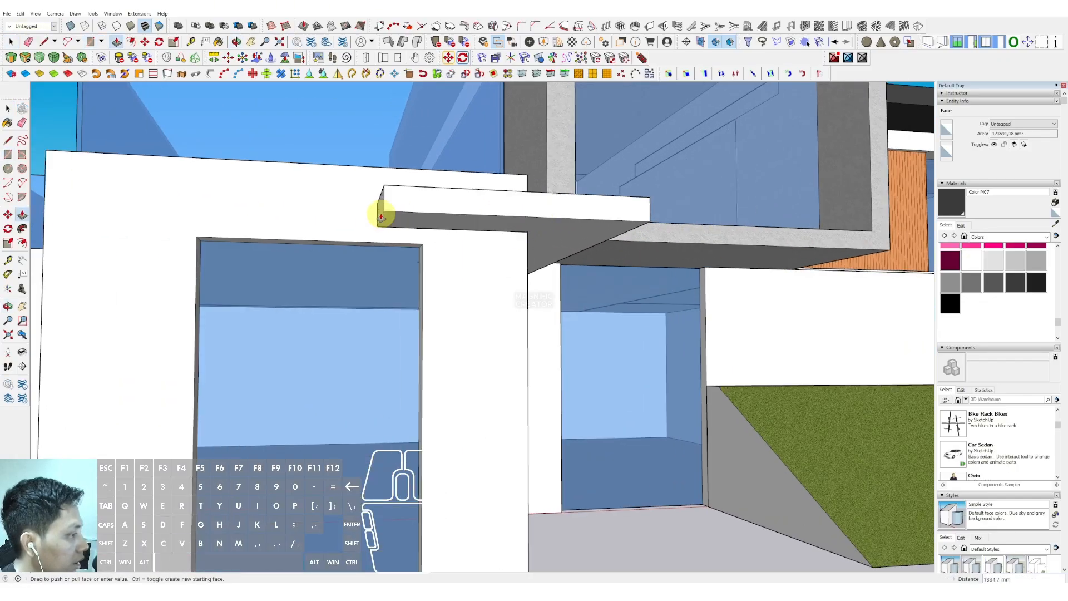
{"action": "scroll", "coordinate": [365, 214], "scroll_direction": "down", "scroll_amount": 2}
{"action": "middle_click_drag", "start_coordinate": [365, 214], "coordinate": [482, 155], "text": "shift"}
{"action": "left_click", "coordinate": [295, 203]}
{"action": "key", "text": "space"}
- Make the wraparound ledge a group and paint it dark grey Color M07
{"action": "middle_click_drag", "start_coordinate": [489, 203], "coordinate": [442, 200]}
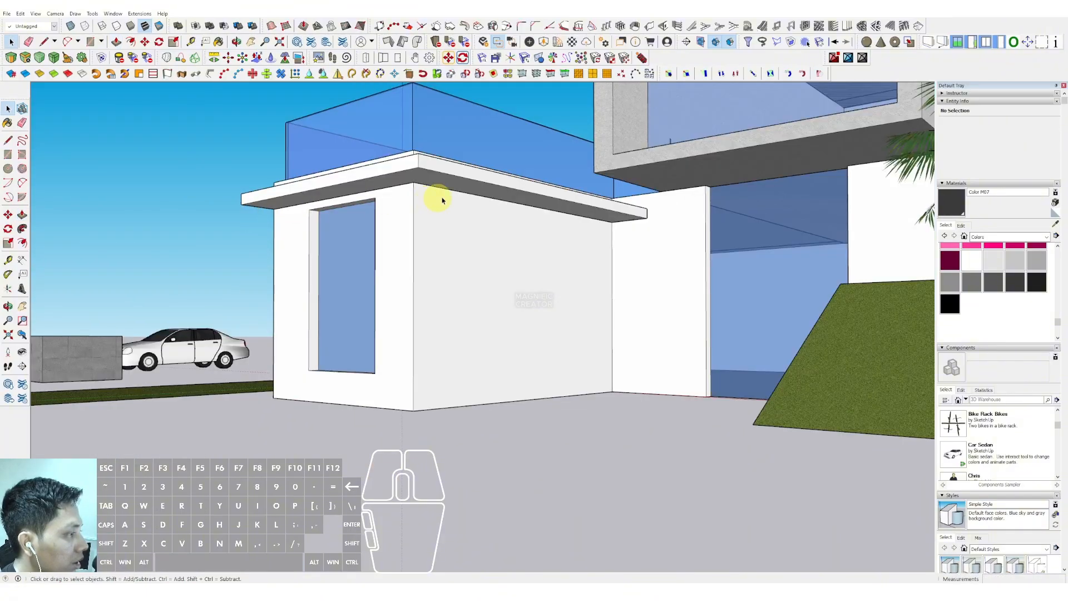
{"action": "left_click", "coordinate": [435, 162]}
{"action": "key", "text": "space"}
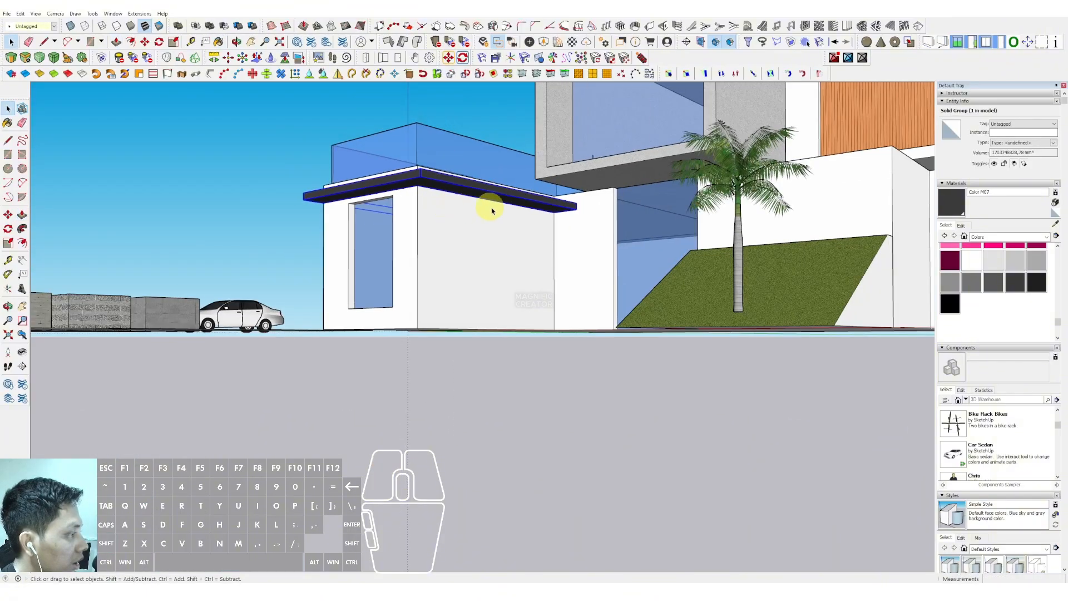
- Draw a low rectangle along the base of the low wing's side wall, spanning its full length
{"action": "scroll", "coordinate": [489, 209], "scroll_direction": "down", "scroll_amount": 6}
{"action": "middle_click_drag", "start_coordinate": [460, 305], "coordinate": [425, 306]}
{"action": "scroll", "coordinate": [334, 334], "scroll_direction": "up", "scroll_amount": 6}
{"action": "key", "text": "r"}
{"action": "left_click", "coordinate": [324, 338]}
{"action": "scroll", "coordinate": [496, 288], "scroll_direction": "down", "scroll_amount": 3}
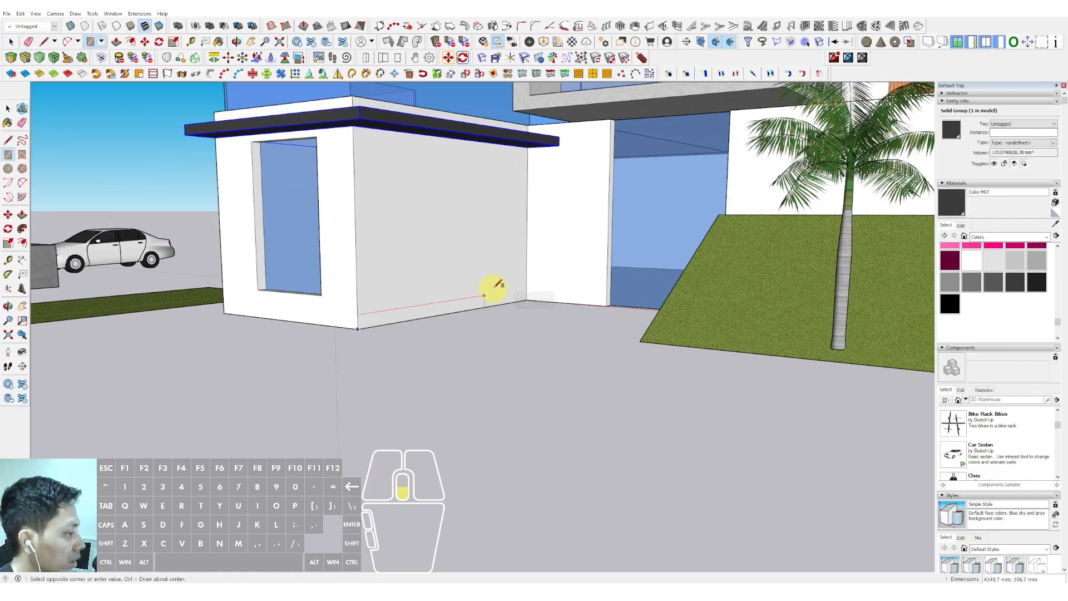
{"action": "left_click", "coordinate": [525, 271]}
{"action": "key", "text": "space"}
- Pull the base rectangle outward into a low planter-like block and make it a group
{"action": "scroll", "coordinate": [516, 281], "scroll_direction": "up", "scroll_amount": 2}
{"action": "left_click", "coordinate": [515, 286]}
{"action": "key", "text": "p"}
{"action": "left_click", "coordinate": [517, 284]}
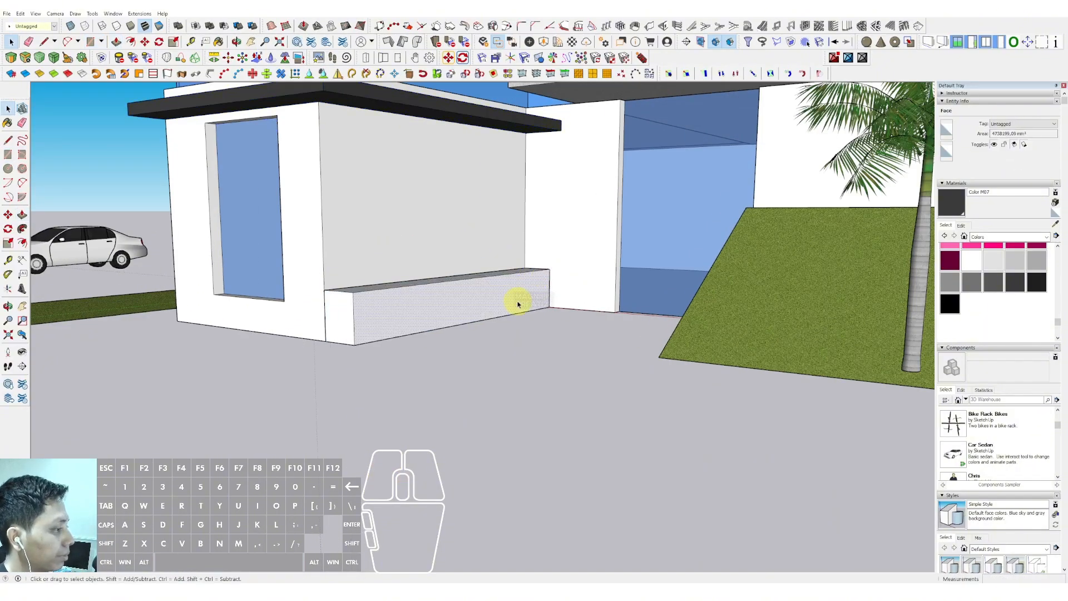
{"action": "right_click", "coordinate": [517, 305]}
{"action": "left_click", "coordinate": [556, 373]}
- Paint the low block beside the wing's side wall with the grey Color M03
{"action": "scroll", "coordinate": [519, 327], "scroll_direction": "down", "scroll_amount": 5}
{"action": "scroll", "coordinate": [510, 321], "scroll_direction": "up", "scroll_amount": 2}
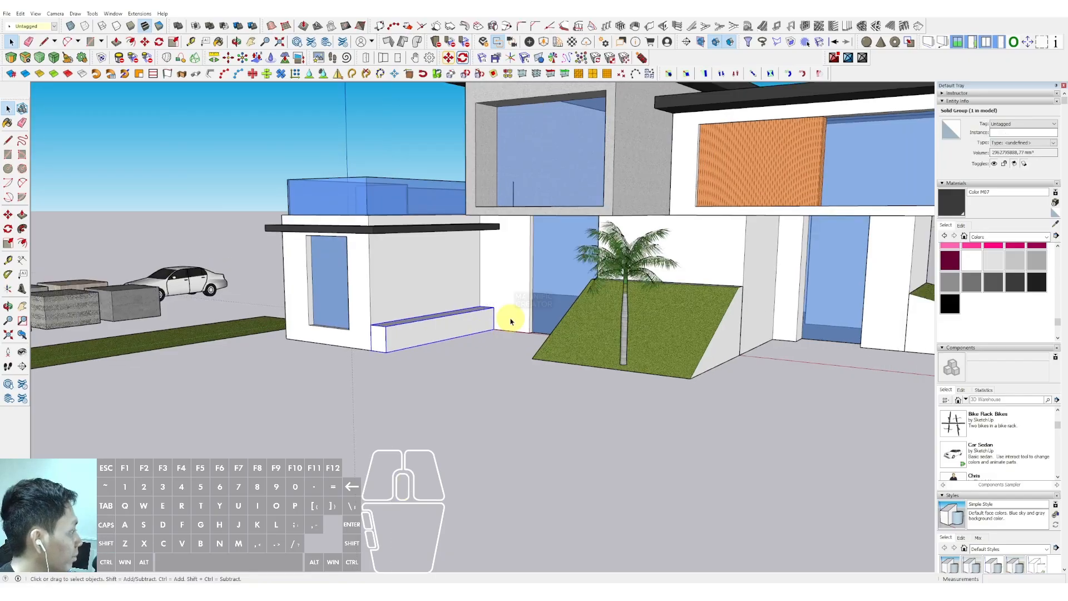
{"action": "left_click", "coordinate": [1021, 269]}
{"action": "mouse_move", "coordinate": [388, 274]}
{"action": "middle_mouse_down"}
{"action": "mouse_move", "coordinate": [425, 331]}
{"action": "mouse_move", "coordinate": [501, 296]}
{"action": "mouse_move", "coordinate": [441, 272]}
{"action": "middle_mouse_up"}
{"action": "left_click", "coordinate": [424, 332]}
{"action": "scroll", "coordinate": [441, 273], "scroll_direction": "down", "scroll_amount": 2}
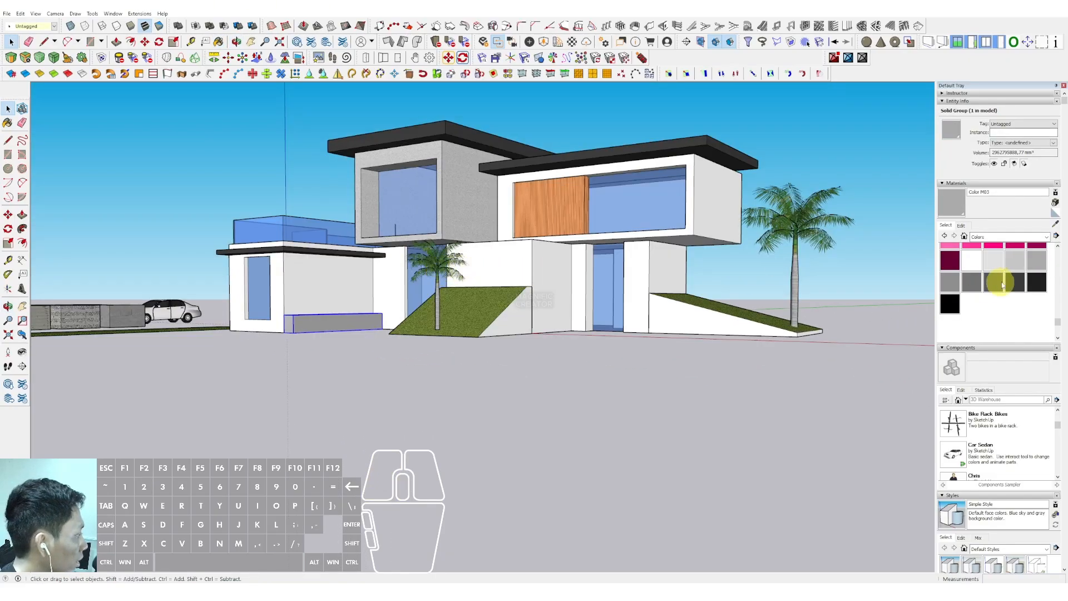
- Try the light grey Color M02 on the ground-floor walls group
{"action": "scroll", "coordinate": [667, 259], "scroll_direction": "up", "scroll_amount": 2}
{"action": "key", "text": "space"}
{"action": "left_click", "coordinate": [643, 262]}
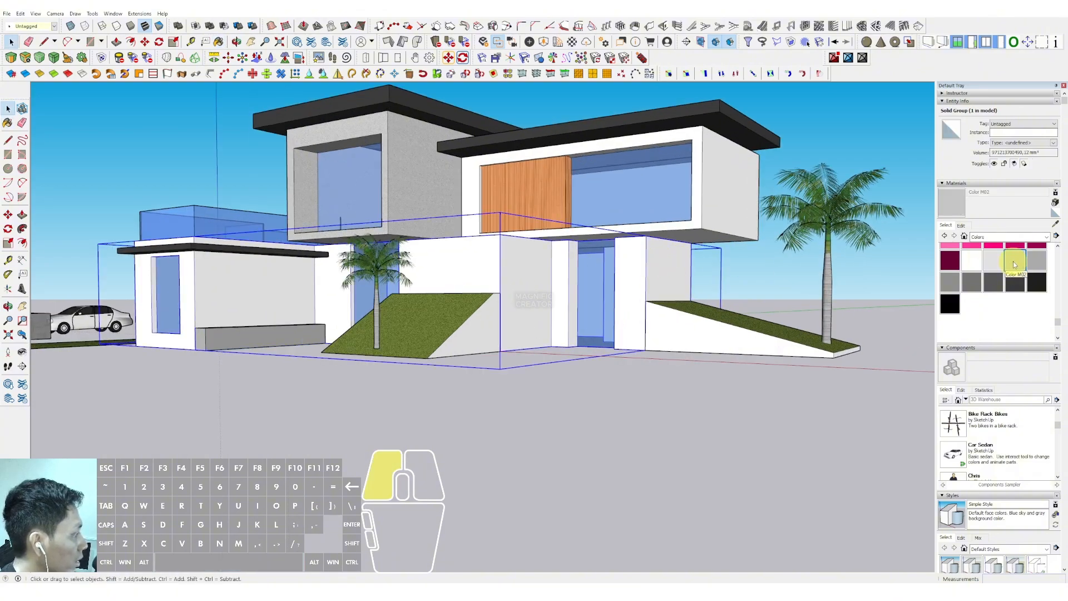
{"action": "left_click", "coordinate": [1013, 262]}
{"action": "left_click", "coordinate": [644, 269]}
{"action": "scroll", "coordinate": [450, 288], "scroll_direction": "down", "scroll_amount": 2}
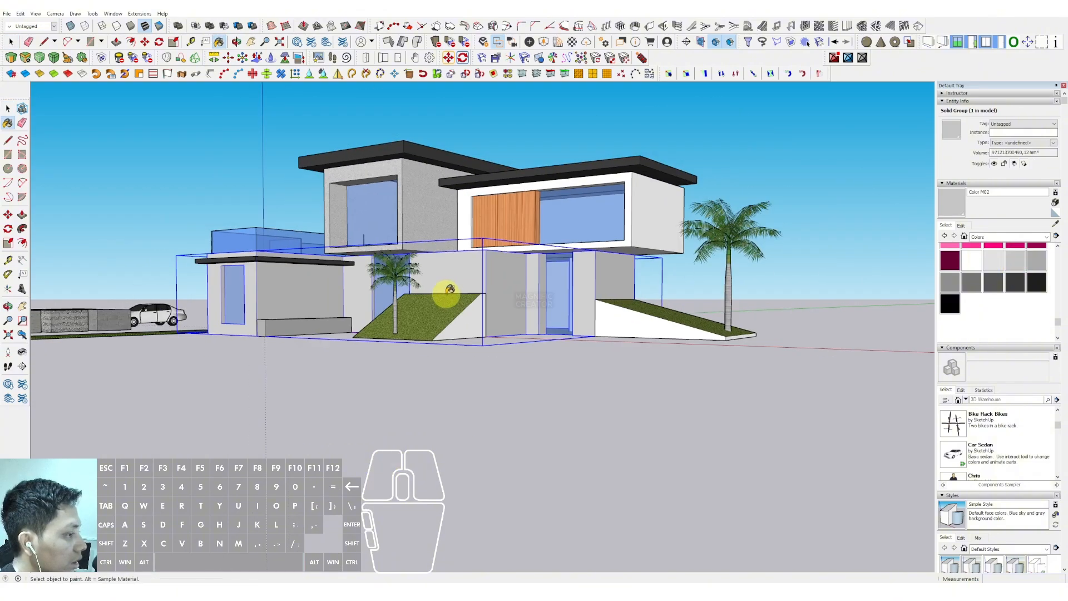
- Paint the ground-floor walls group with the grey Color M05
{"action": "left_click", "coordinate": [977, 285]}
{"action": "left_click", "coordinate": [606, 270]}
{"action": "scroll", "coordinate": [363, 276], "scroll_direction": "up", "scroll_amount": 2}
{"action": "mouse_move", "coordinate": [362, 276]}
{"action": "middle_mouse_down"}
{"action": "mouse_move", "coordinate": [424, 276]}
{"action": "mouse_move", "coordinate": [434, 293]}
{"action": "mouse_move", "coordinate": [461, 298]}
{"action": "middle_mouse_up"}
{"action": "key", "text": "space"}
- Paint the side walls of both grass ramps with Concrete Scored Jointless from the Asphalt and Concrete materials
{"action": "left_click", "coordinate": [1008, 237]}
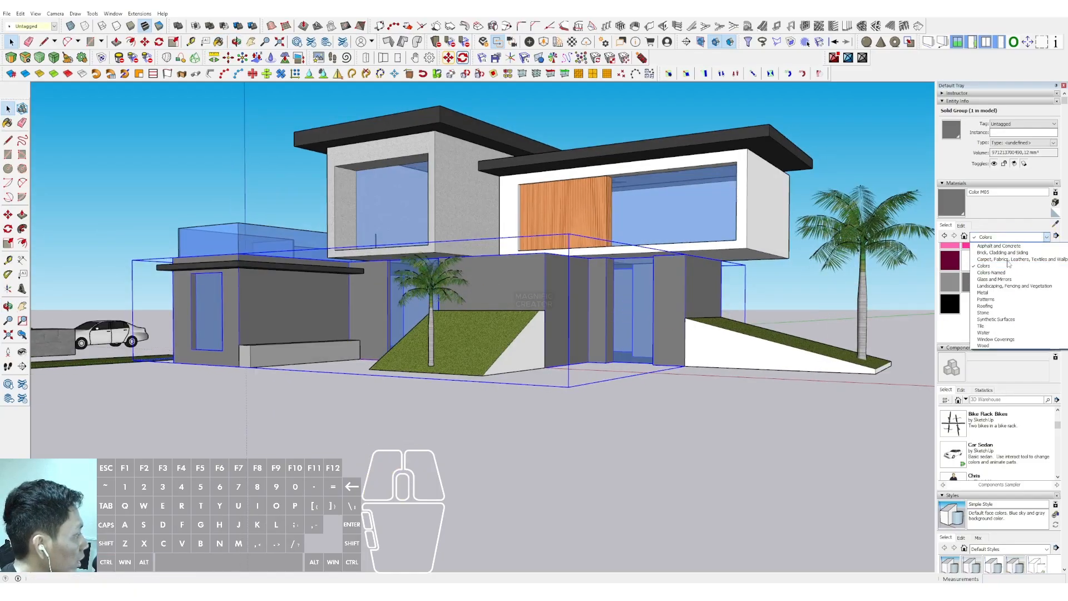
{"action": "left_click", "coordinate": [1008, 271]}
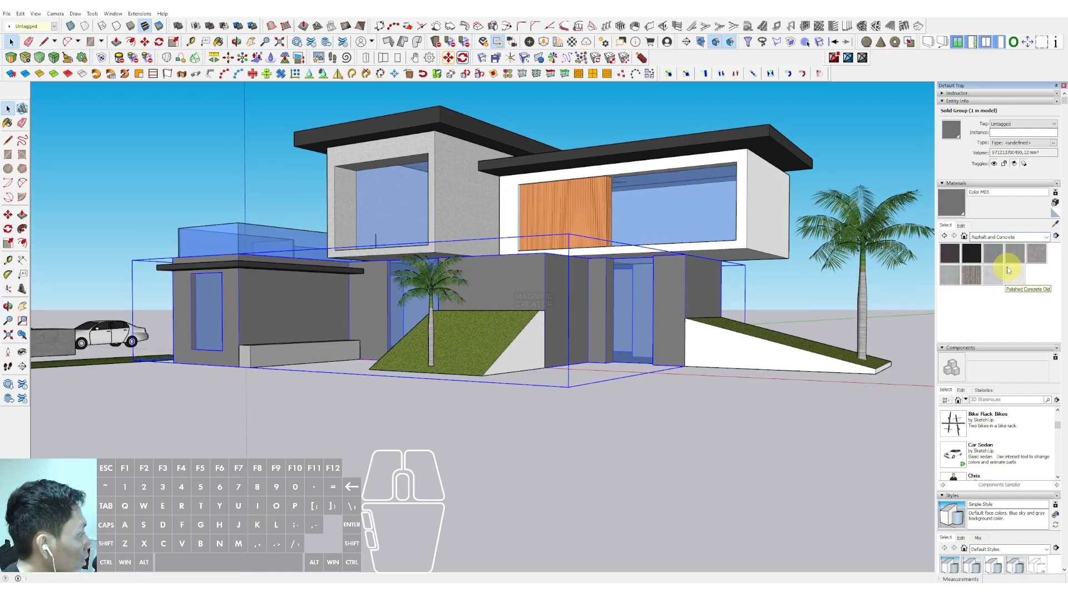
{"action": "left_click", "coordinate": [974, 277]}
{"action": "middle_click_drag", "start_coordinate": [677, 300], "coordinate": [512, 341]}
{"action": "left_click", "coordinate": [512, 341]}
{"action": "left_click", "coordinate": [711, 353]}
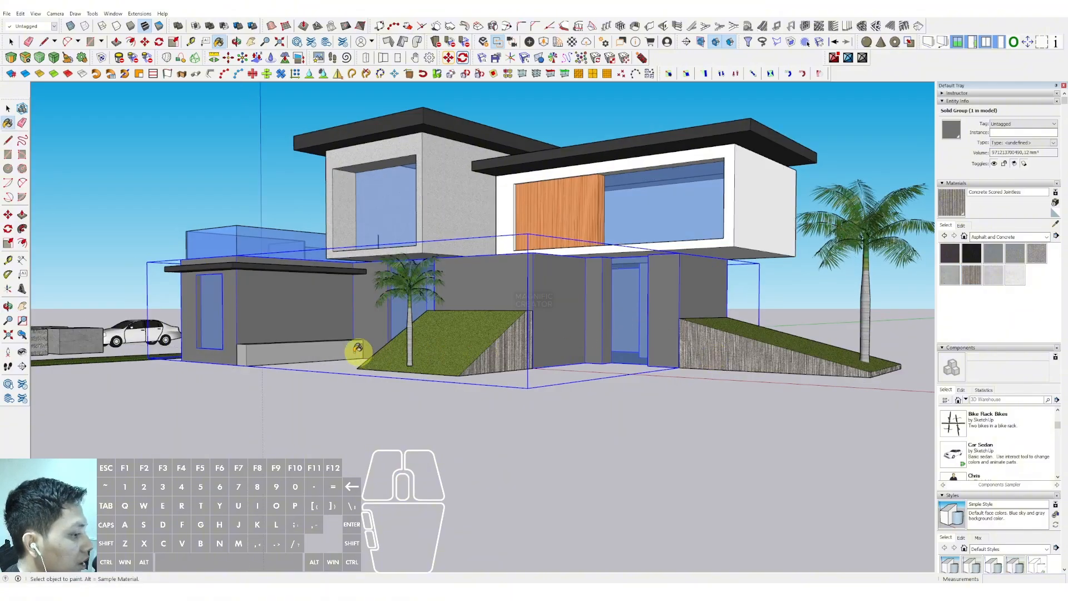
- Draw a thin horizontal rectangle across the entrance recess, just below the overhanging box
{"action": "mouse_move", "coordinate": [332, 349]}
{"action": "middle_mouse_down"}
{"action": "mouse_move", "coordinate": [510, 312]}
{"action": "mouse_move", "coordinate": [615, 379]}
{"action": "middle_mouse_up"}
{"action": "key", "text": "space"}
{"action": "scroll", "coordinate": [612, 334], "scroll_direction": "up", "scroll_amount": 5}
{"action": "key", "text": "r"}
{"action": "scroll", "coordinate": [584, 276], "scroll_direction": "up", "scroll_amount": 5}
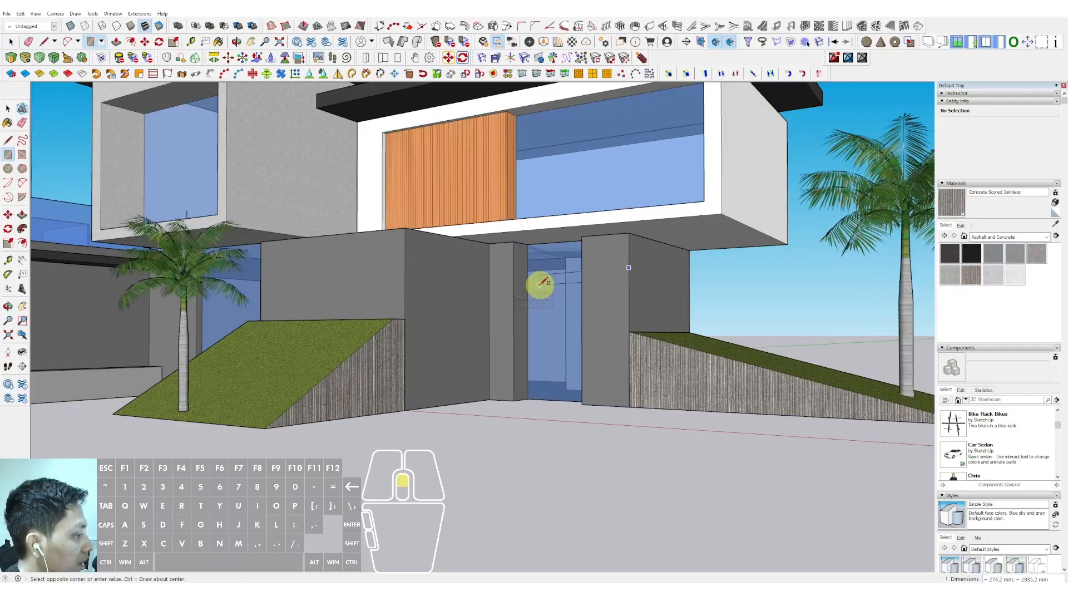
{"action": "left_click", "coordinate": [640, 265]}
{"action": "left_click", "coordinate": [485, 278]}
{"action": "key", "text": "space"}
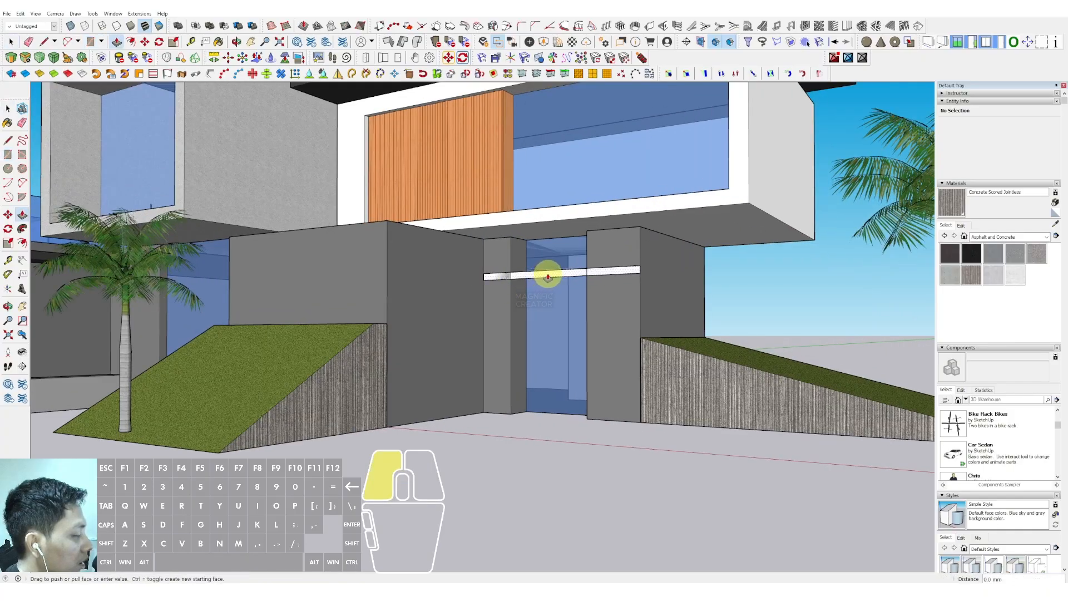
- Pull the thin rectangle forward into an entrance canopy slab and extend it sideways past the projecting wall
{"action": "left_click", "coordinate": [548, 276]}
{"action": "scroll", "coordinate": [547, 276], "scroll_direction": "down", "scroll_amount": 3}
{"action": "left_click", "coordinate": [387, 291]}
{"action": "middle_click_drag", "start_coordinate": [448, 280], "coordinate": [421, 271]}
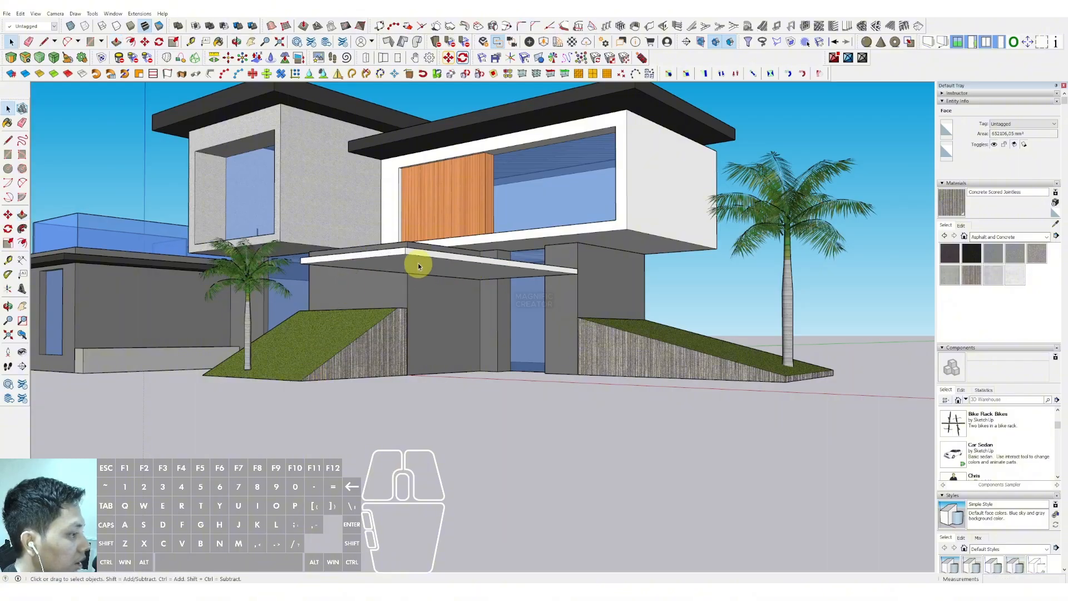
- Make the entrance canopy a group and paint it dark grey Color M07
{"action": "left_click", "coordinate": [419, 267]}
{"action": "middle_click_drag", "start_coordinate": [417, 262], "coordinate": [441, 267]}
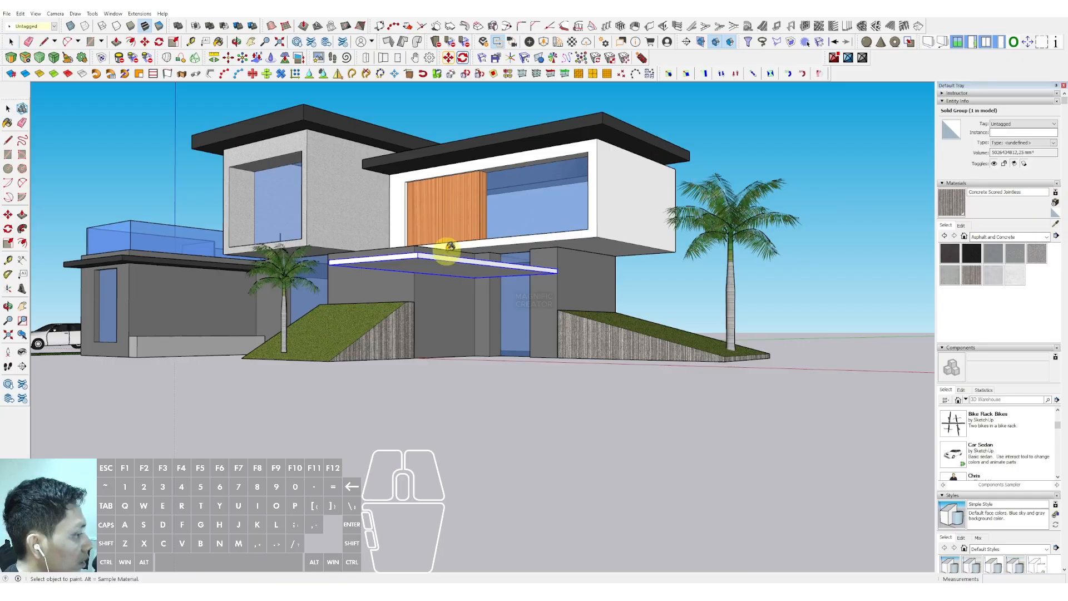
{"action": "left_click", "coordinate": [443, 269]}
{"action": "key", "text": "space"}
- Open the canopy group and offset its underside face inward to leave a thin border
{"action": "scroll", "coordinate": [443, 269], "scroll_direction": "up", "scroll_amount": 1}
{"action": "middle_click_drag", "start_coordinate": [443, 269], "coordinate": [462, 250]}
{"action": "triple_click", "coordinate": [465, 249]}
{"action": "scroll", "coordinate": [469, 245], "scroll_direction": "up", "scroll_amount": 2}
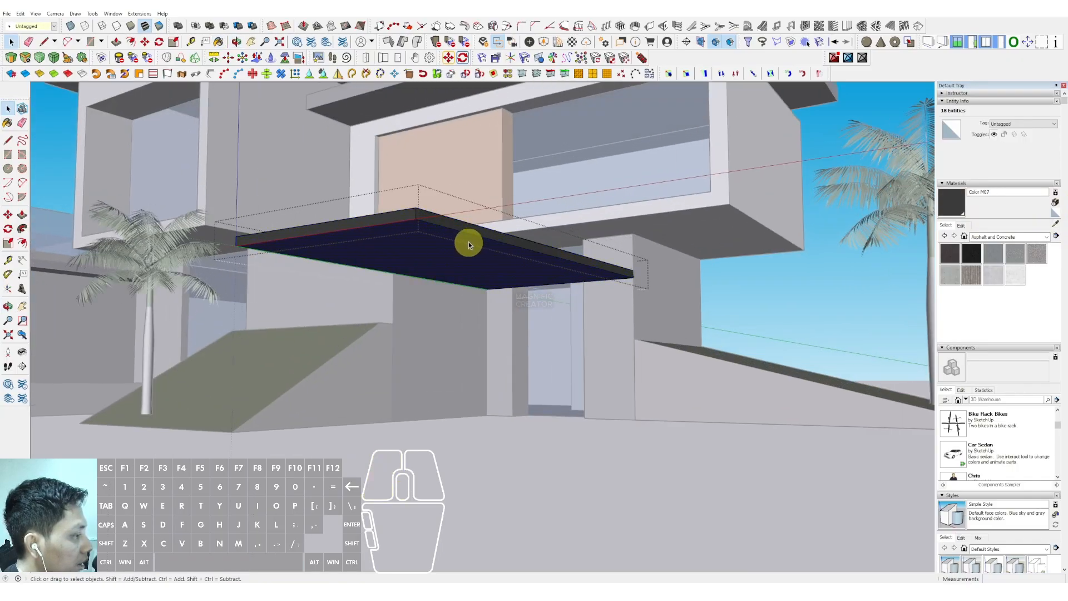
{"action": "key", "text": "f"}
{"action": "left_click", "coordinate": [467, 241]}
{"action": "key", "text": "space"}
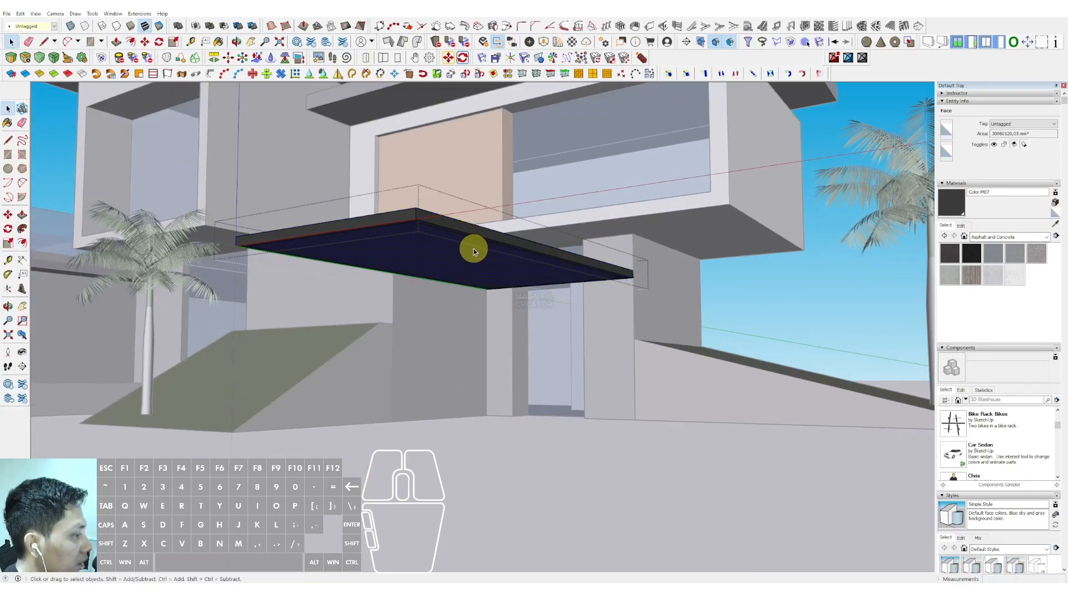
- Sample the Beadboard wood from the upper facade panel and paint the canopy's inset underside face with it
{"action": "left_click", "coordinate": [1054, 225]}
{"action": "left_click", "coordinate": [482, 183]}
{"action": "left_click", "coordinate": [444, 256]}
{"action": "key", "text": "space"}
{"action": "scroll", "coordinate": [462, 265], "scroll_direction": "down", "scroll_amount": 1}
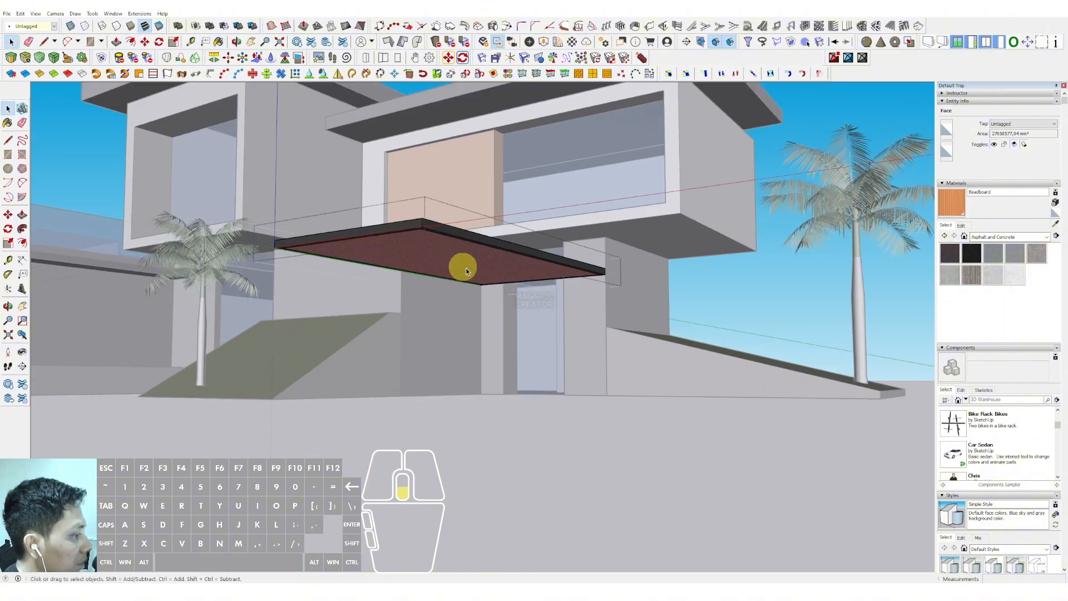
{"action": "left_click", "coordinate": [728, 305]}
- Draw a rectangle on the ground in front of the entrance between the grass ramps and make it a group
{"action": "middle_click_drag", "start_coordinate": [730, 306], "coordinate": [509, 375]}
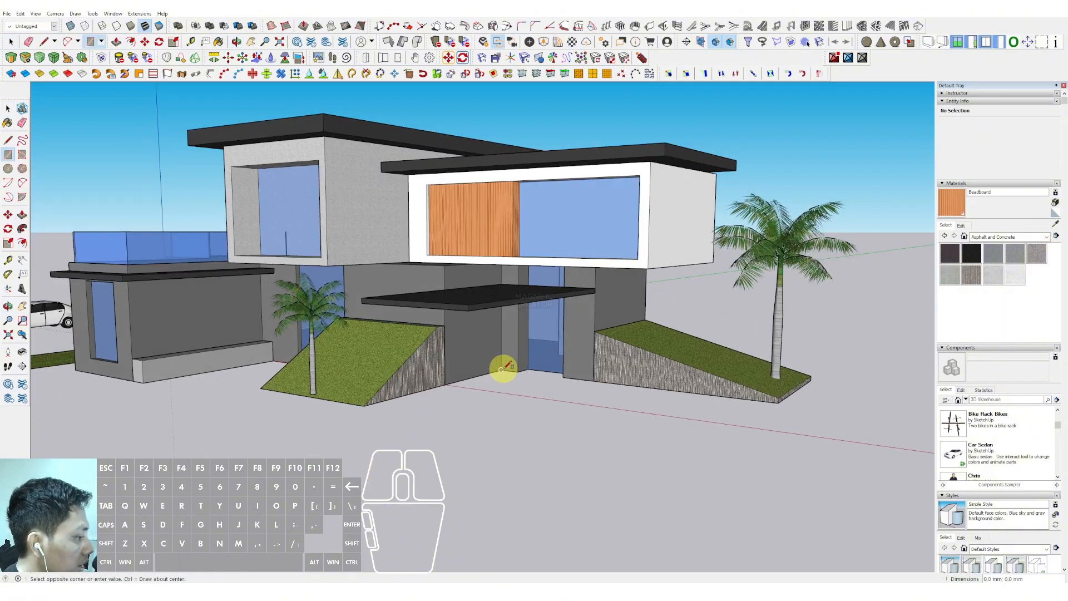
{"action": "left_click", "coordinate": [563, 472]}
{"action": "key", "text": "space"}
{"action": "double_click", "coordinate": [569, 421]}
{"action": "key", "text": "w"}
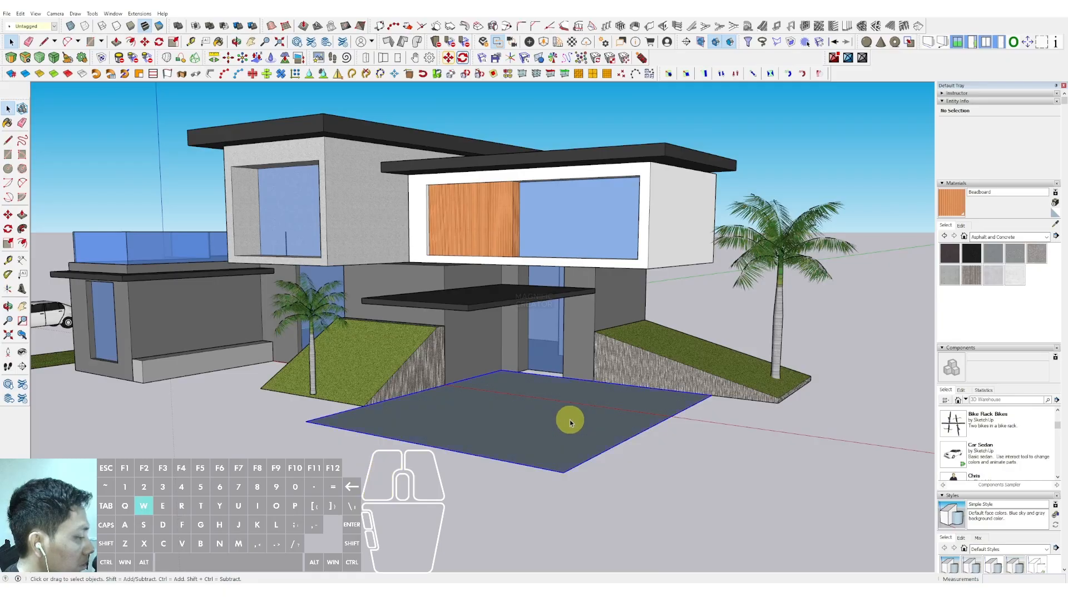
- Paint the entrance ground rectangle with Asphalt Stamped Brick from the Landscaping, Fencing and Vegetation materials
{"action": "middle_click_drag", "start_coordinate": [570, 419], "coordinate": [571, 401]}
{"action": "scroll", "coordinate": [570, 401], "scroll_direction": "down", "scroll_amount": 1}
{"action": "left_click", "coordinate": [1047, 240]}
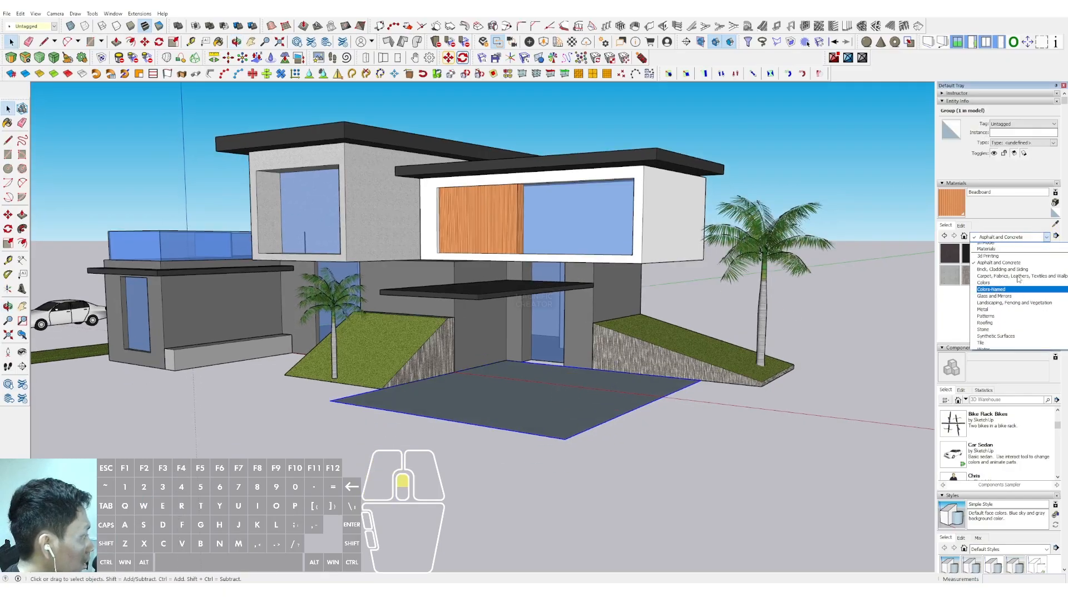
{"action": "left_click", "coordinate": [996, 297]}
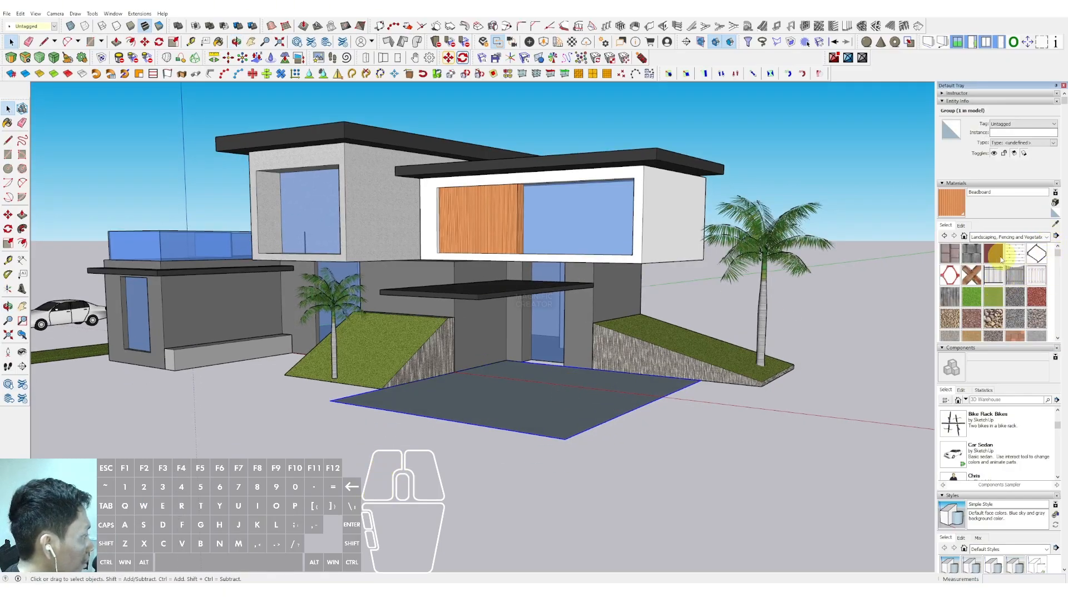
{"action": "left_click", "coordinate": [953, 256]}
{"action": "left_click", "coordinate": [594, 398]}
{"action": "scroll", "coordinate": [552, 392], "scroll_direction": "up", "scroll_amount": 5}
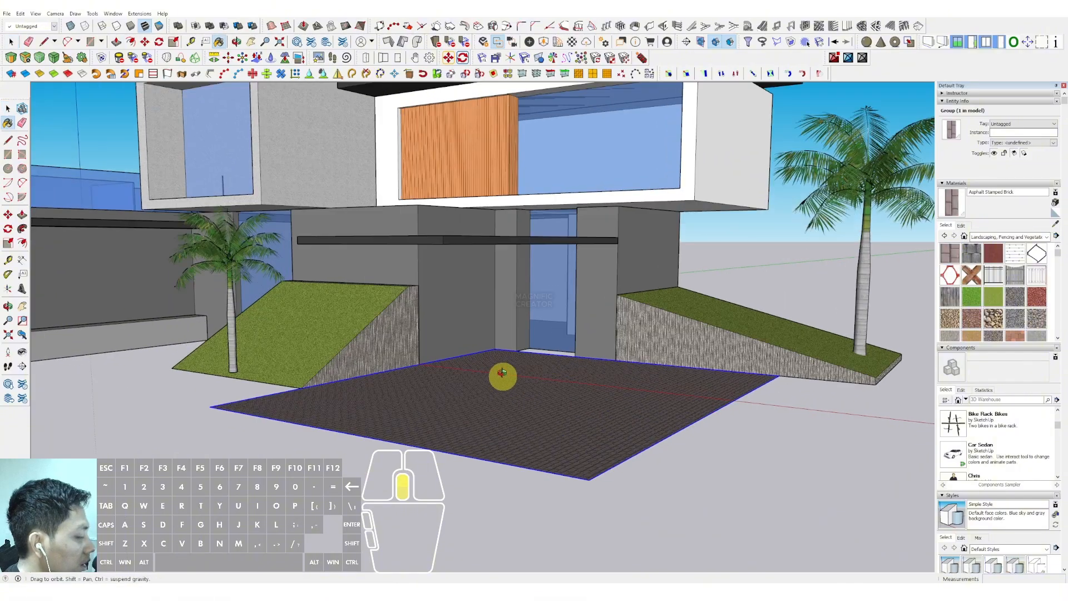
- Draw a small circle on the entrance paving and extrude it up to the canopy's underside as a round column
{"action": "scroll", "coordinate": [482, 406], "scroll_direction": "up", "scroll_amount": 6}
{"action": "key", "text": "c"}
{"action": "left_click", "coordinate": [480, 449]}
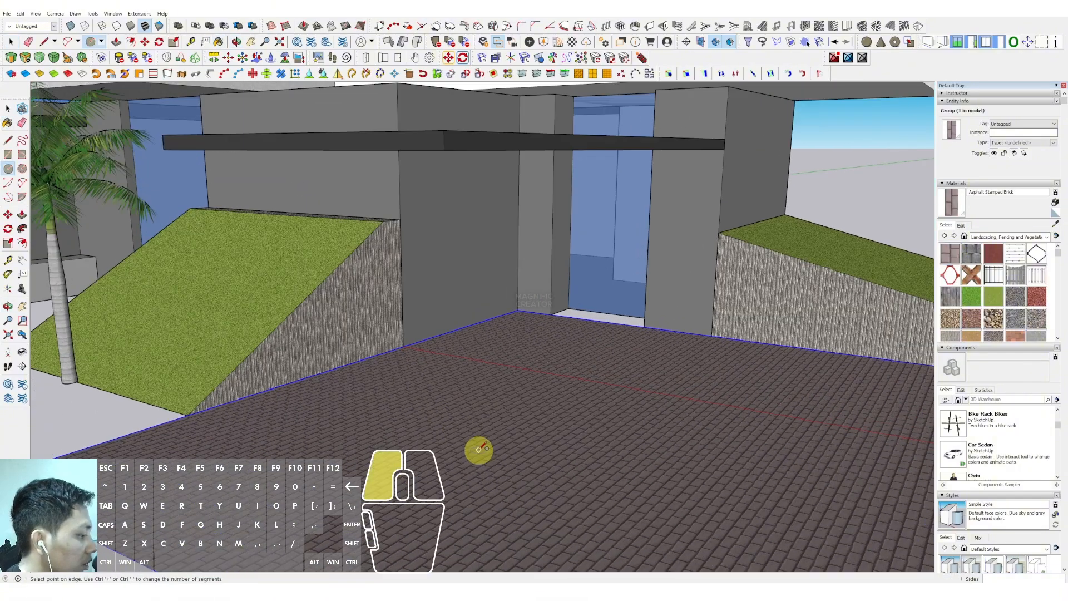
{"action": "key", "text": "p"}
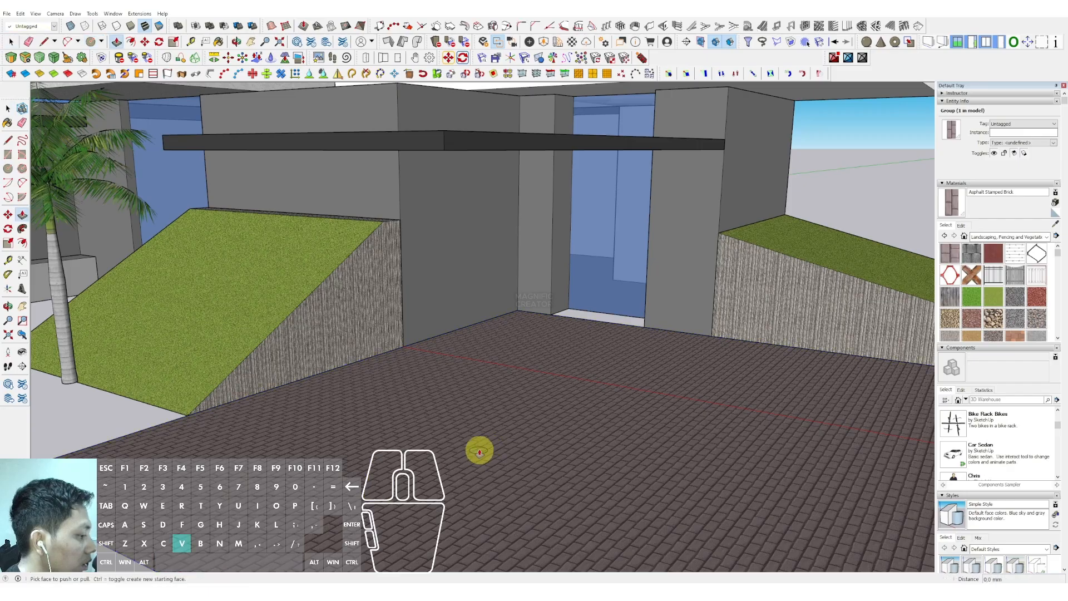
{"action": "left_click", "coordinate": [482, 448]}
{"action": "scroll", "coordinate": [473, 334], "scroll_direction": "down", "scroll_amount": 5}
{"action": "scroll", "coordinate": [467, 201], "scroll_direction": "up", "scroll_amount": 3}
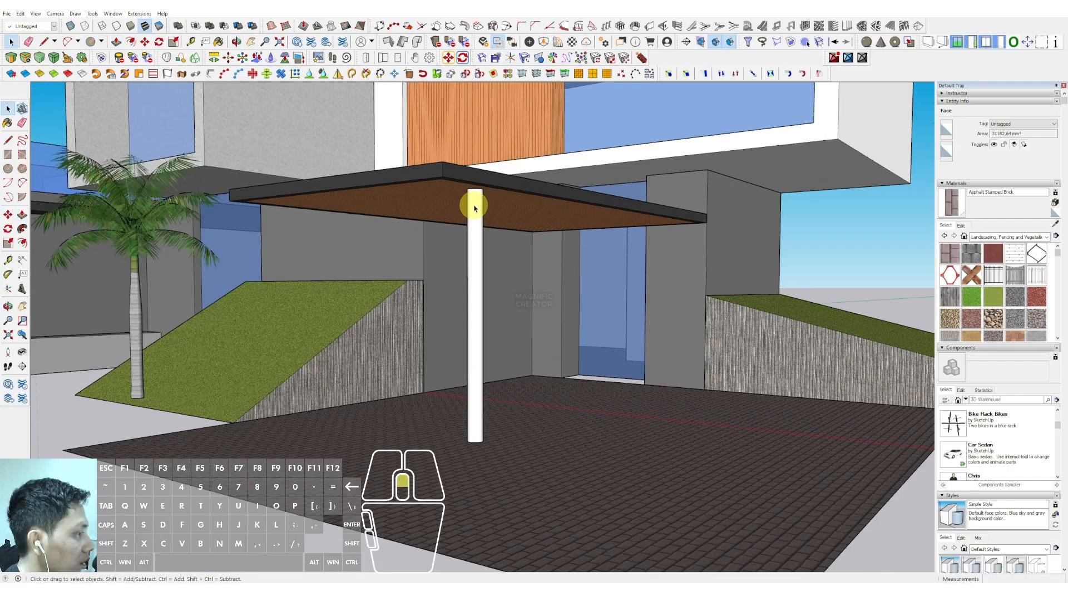
- Make the round column a group and paint it with the canopy's dark Color M07
{"action": "key", "text": "space"}
{"action": "triple_click", "coordinate": [477, 203]}
{"action": "right_click", "coordinate": [477, 203]}
{"action": "left_click", "coordinate": [512, 271]}
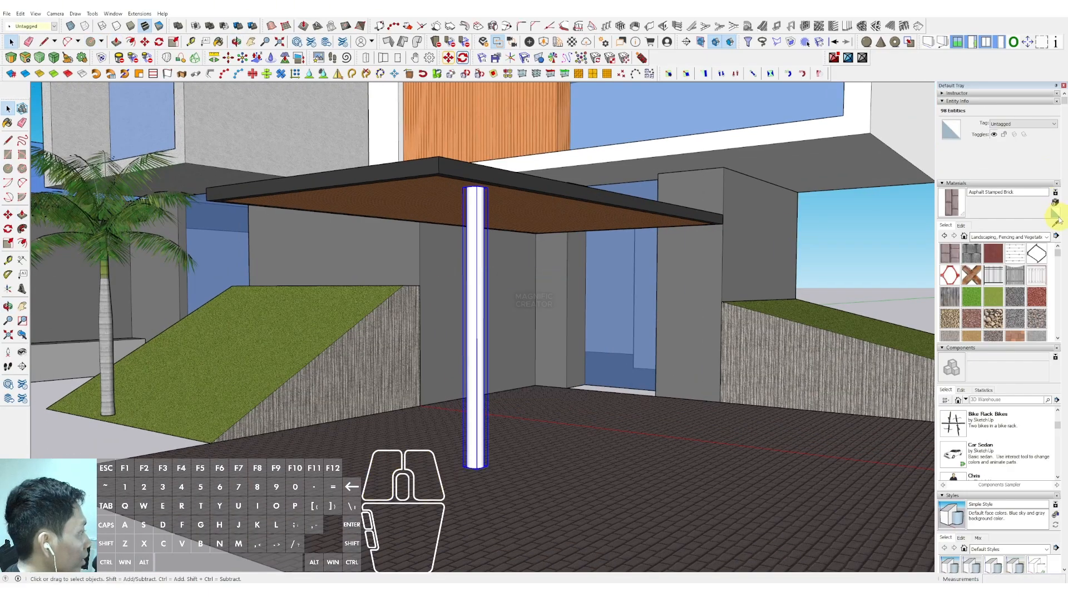
{"action": "left_click", "coordinate": [478, 209]}
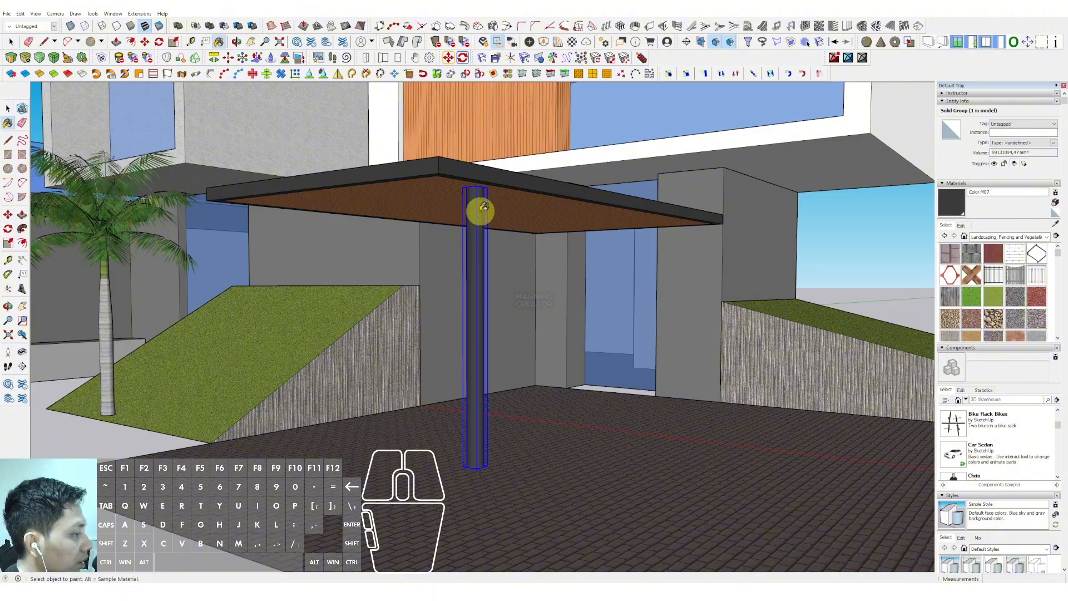
{"action": "key", "text": "space"}
- Open the column group, offset its top face inward and push/pull the end to form a narrower neck
{"action": "mouse_move", "coordinate": [479, 210]}
{"action": "middle_mouse_down"}
{"action": "mouse_move", "coordinate": [474, 317]}
{"action": "mouse_move", "coordinate": [474, 257]}
{"action": "mouse_move", "coordinate": [479, 274]}
{"action": "middle_mouse_up"}
{"action": "triple_click", "coordinate": [477, 225]}
{"action": "key", "text": "p"}
{"action": "left_click", "coordinate": [474, 257]}
{"action": "key", "text": "f"}
{"action": "key", "text": "space"}
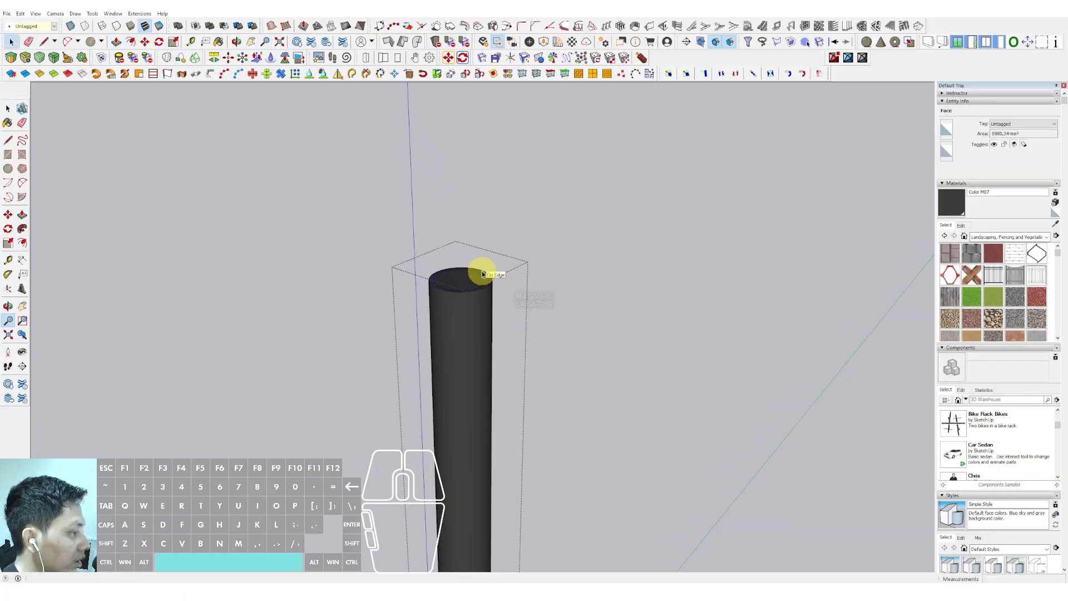
{"action": "key", "text": "f"}
{"action": "left_click", "coordinate": [481, 276]}
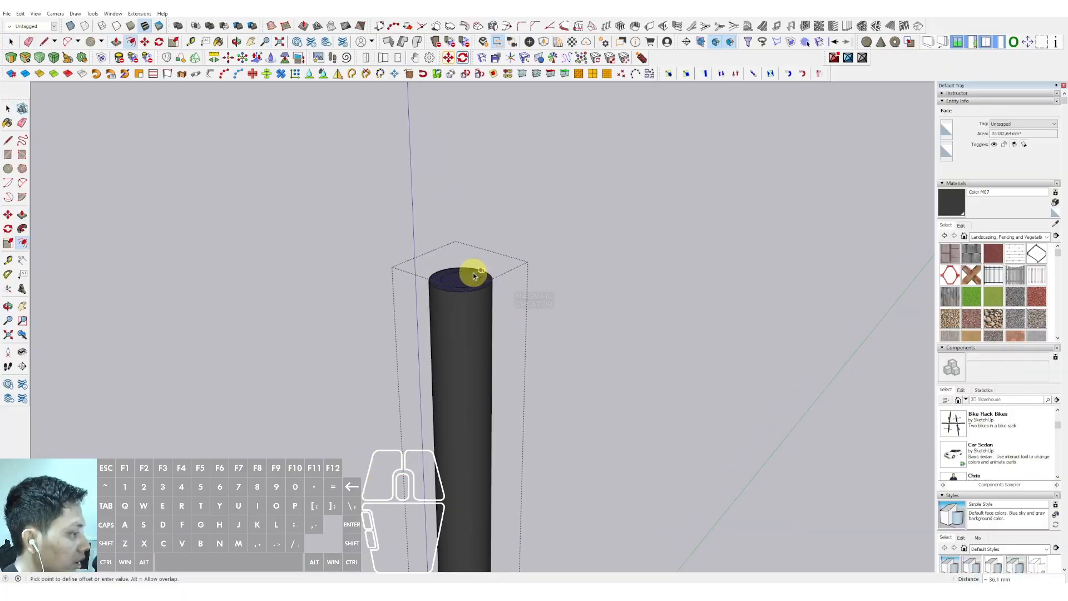
{"action": "left_click", "coordinate": [473, 273]}
{"action": "key", "text": "v"}
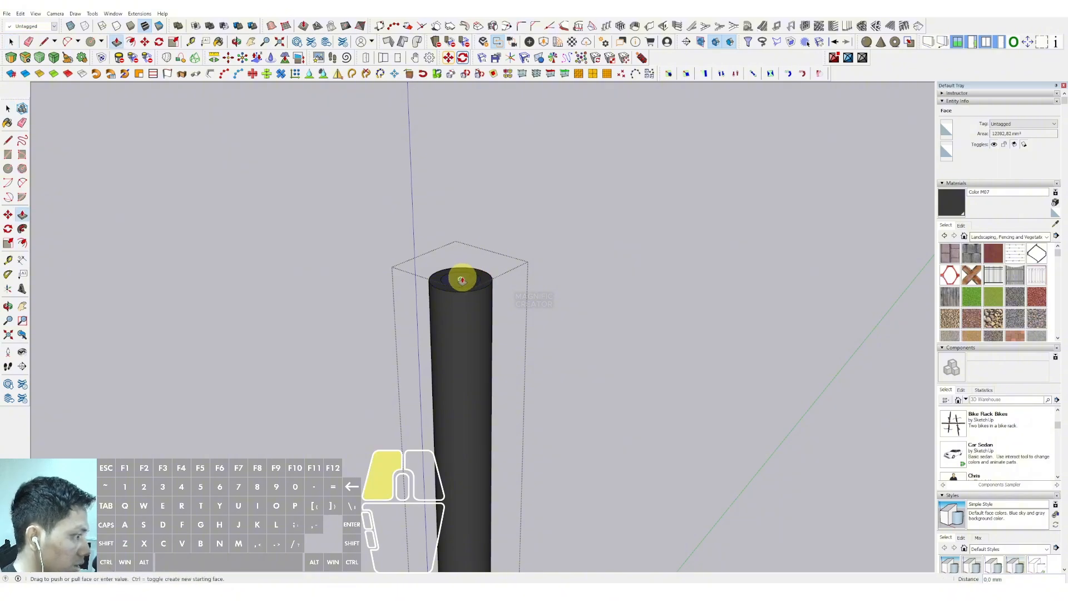
{"action": "scroll", "coordinate": [467, 245], "scroll_direction": "down", "scroll_amount": 5}
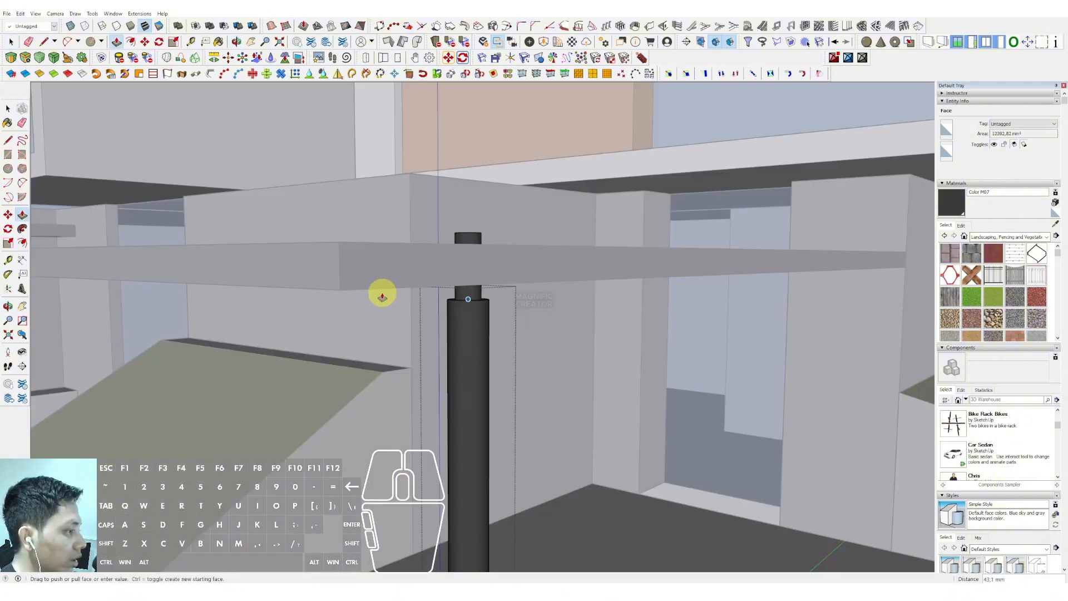
{"action": "key", "text": "space"}
- Offset the column's bottom face inward, shape a matching narrower foot with Push/Pull and close the group
{"action": "scroll", "coordinate": [484, 267], "scroll_direction": "down", "scroll_amount": 3}
{"action": "middle_click_drag", "start_coordinate": [483, 267], "coordinate": [474, 315]}
{"action": "double_click", "coordinate": [473, 360]}
{"action": "middle_click_drag", "start_coordinate": [467, 245], "coordinate": [475, 322]}
{"action": "left_click", "coordinate": [475, 323]}
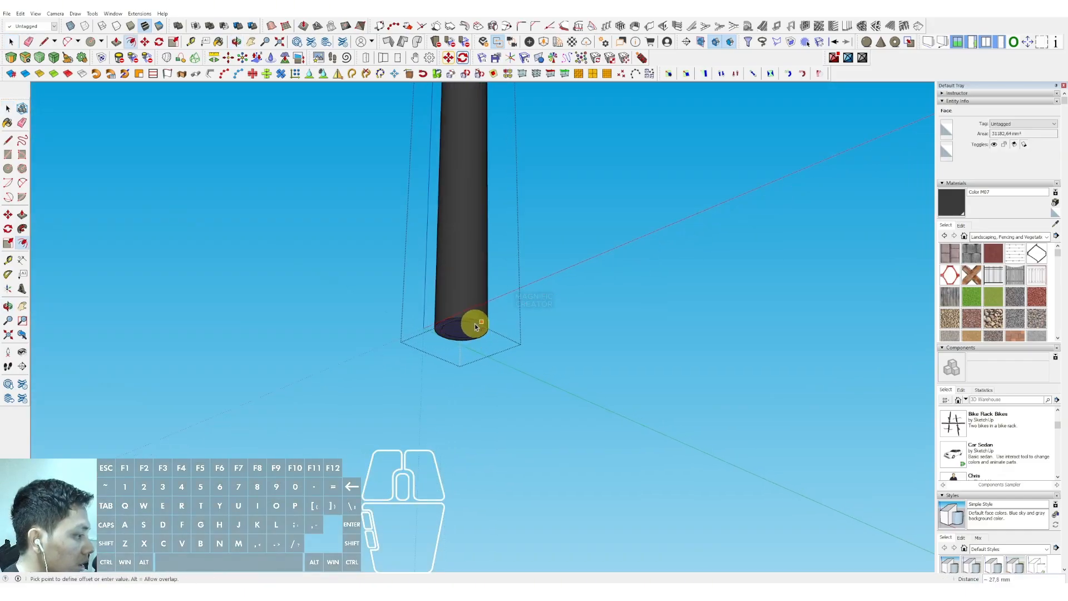
{"action": "key", "text": "p"}
{"action": "left_click", "coordinate": [479, 326]}
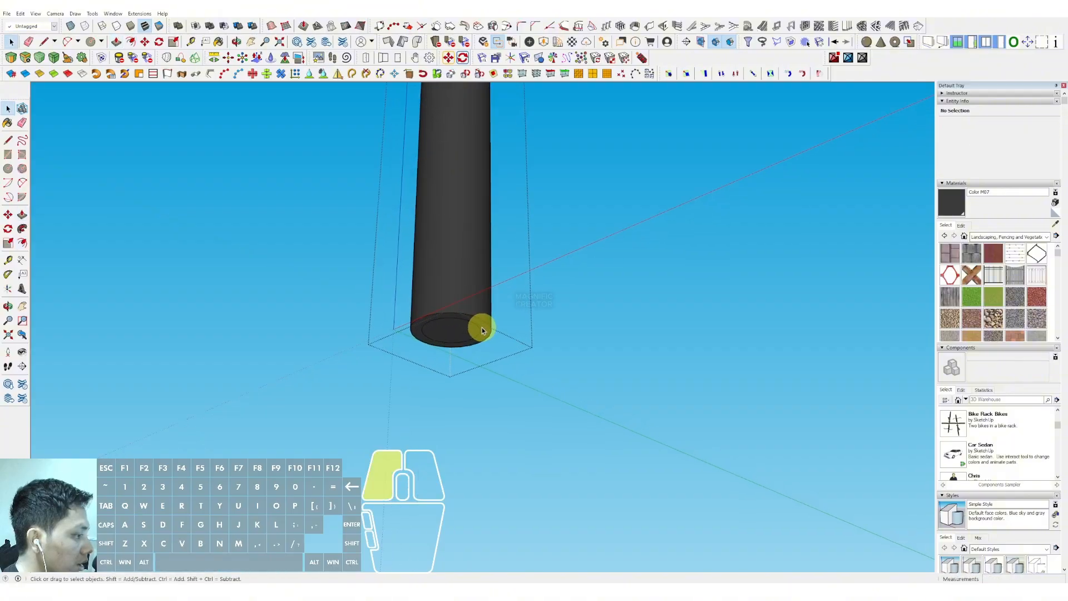
{"action": "left_click", "coordinate": [489, 267]}
{"action": "middle_click_drag", "start_coordinate": [488, 267], "coordinate": [469, 442]}
{"action": "scroll", "coordinate": [474, 309], "scroll_direction": "down", "scroll_amount": 5}
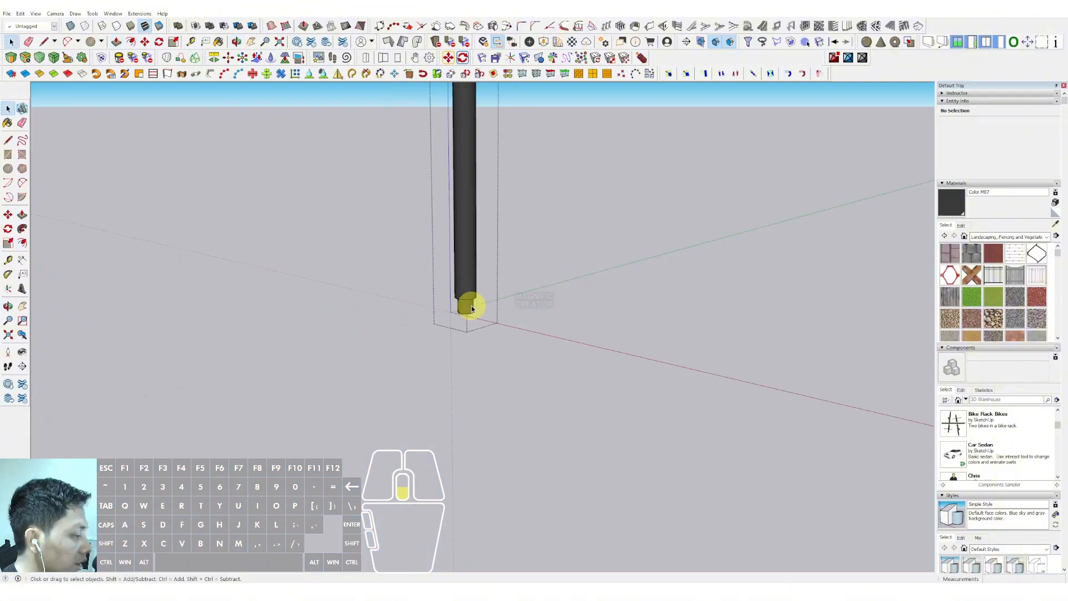
{"action": "left_click", "coordinate": [588, 241]}
{"action": "scroll", "coordinate": [548, 281], "scroll_direction": "down", "scroll_amount": 3}
{"action": "middle_click_drag", "start_coordinate": [547, 282], "coordinate": [445, 380]}
{"action": "scroll", "coordinate": [479, 328], "scroll_direction": "up", "scroll_amount": 2}
{"action": "scroll", "coordinate": [474, 328], "scroll_direction": "down", "scroll_amount": 2}
{"action": "scroll", "coordinate": [445, 380], "scroll_direction": "up", "scroll_amount": 1}
{"action": "key", "text": "m"}
{"action": "left_click", "coordinate": [437, 442]}
{"action": "key", "text": "ctrl"}
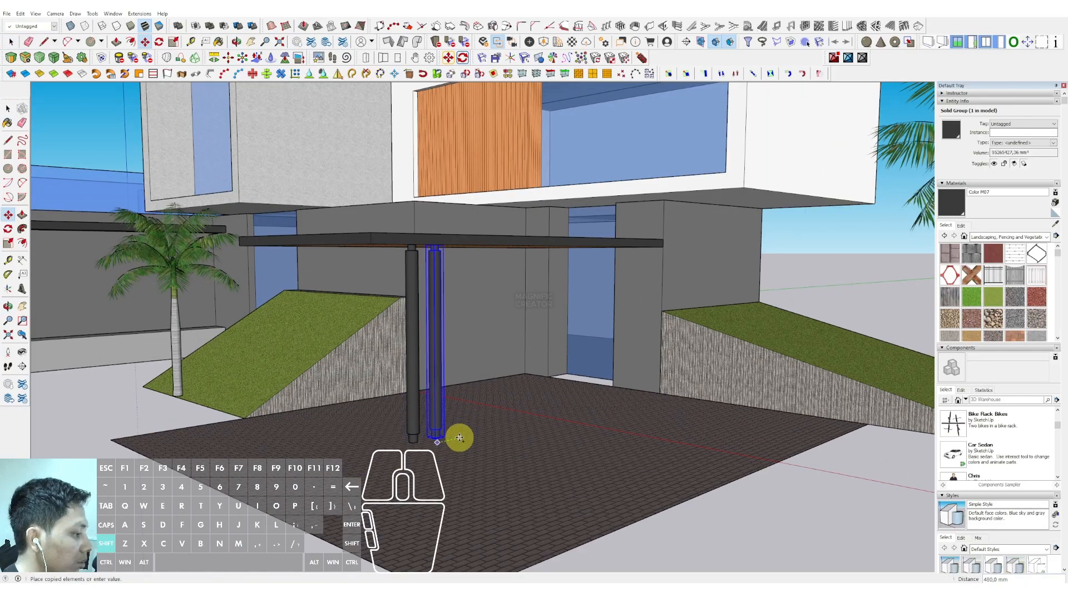
{"action": "key", "text": "space"}
- Convert the column group into a component, keeping the default definition settings
{"action": "right_click", "coordinate": [419, 368]}
{"action": "left_click", "coordinate": [445, 438]}
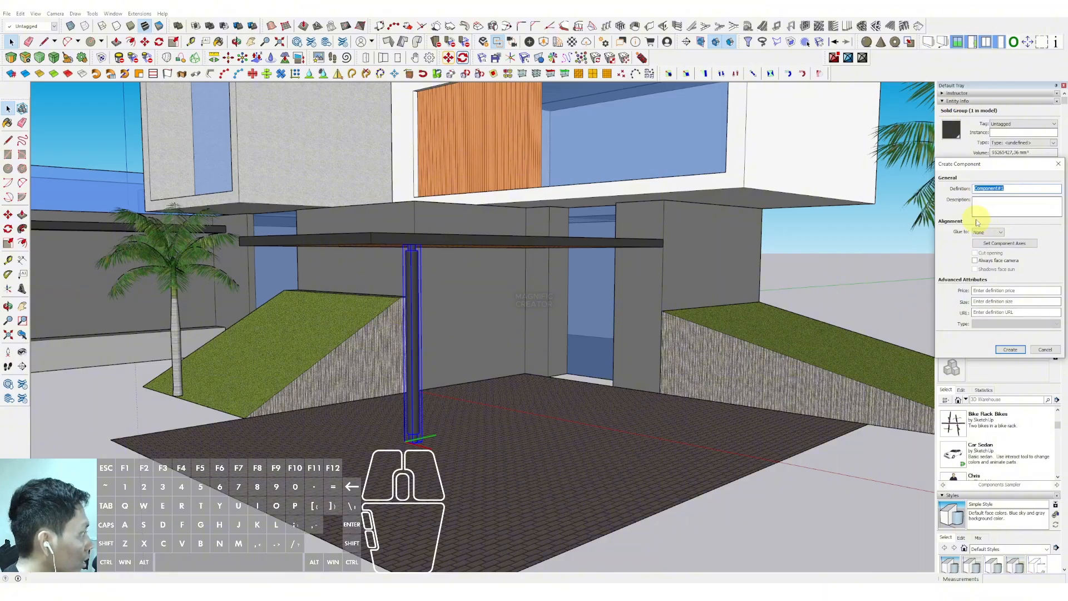
{"action": "left_click_drag", "start_coordinate": [958, 176], "coordinate": [234, 171]}
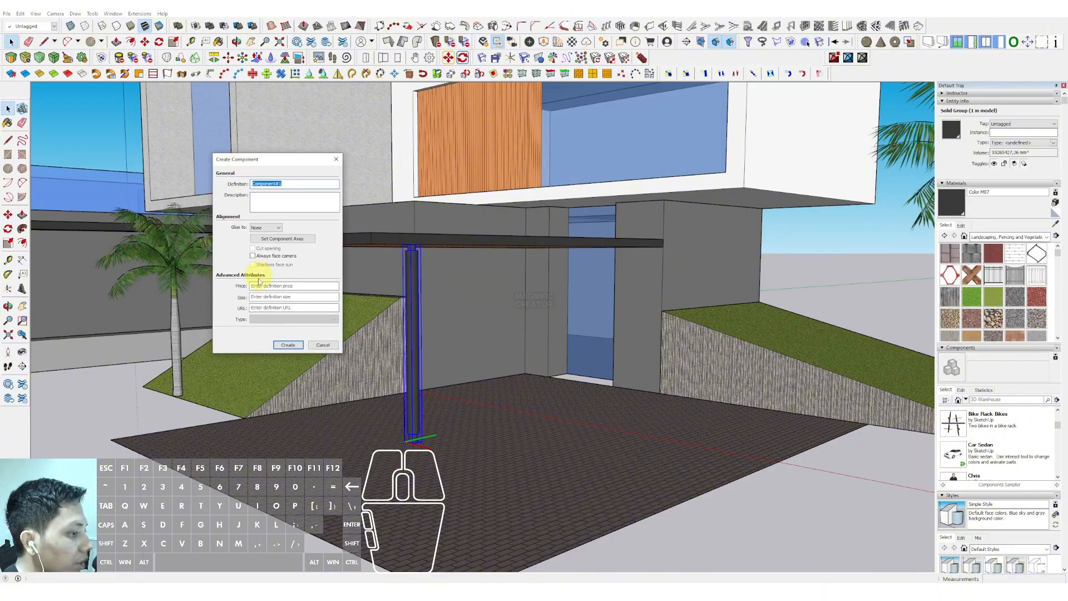
{"action": "left_click", "coordinate": [287, 346]}
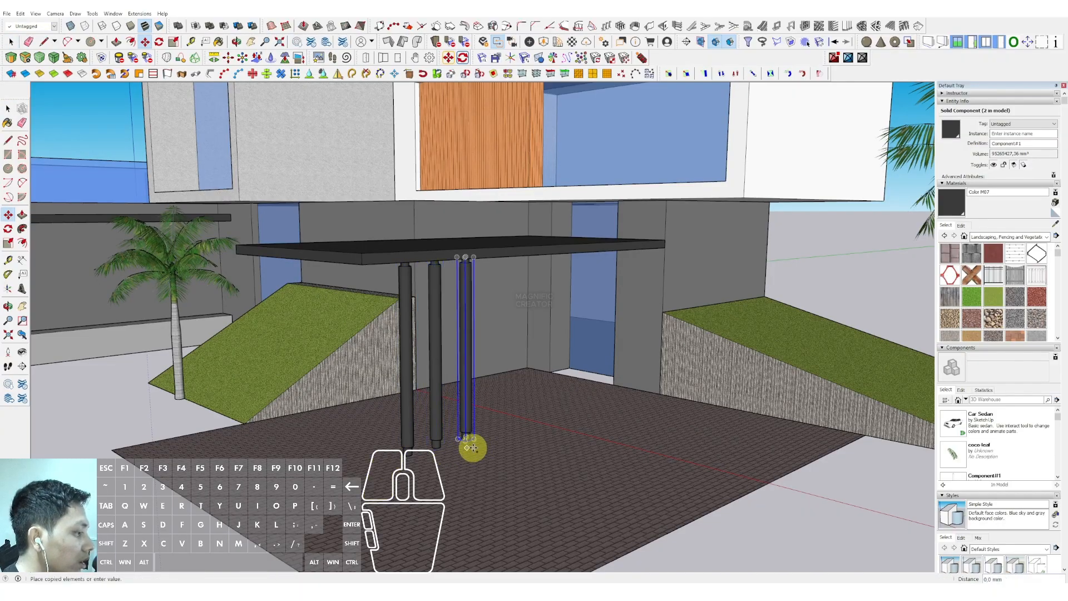
- Copy the column component along the front of the entrance to form an evenly spaced row of five under the canopy
{"action": "left_click", "coordinate": [518, 438]}
{"action": "key", "text": "space"}
{"action": "scroll", "coordinate": [534, 389], "scroll_direction": "down", "scroll_amount": 5}
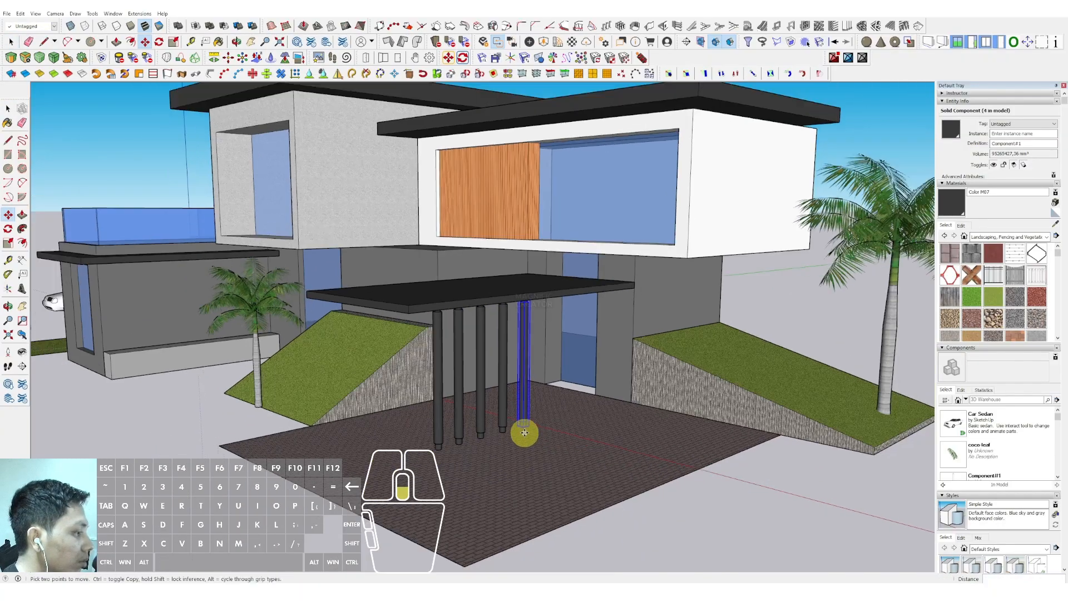
{"action": "middle_click_drag", "start_coordinate": [554, 343], "coordinate": [569, 337]}
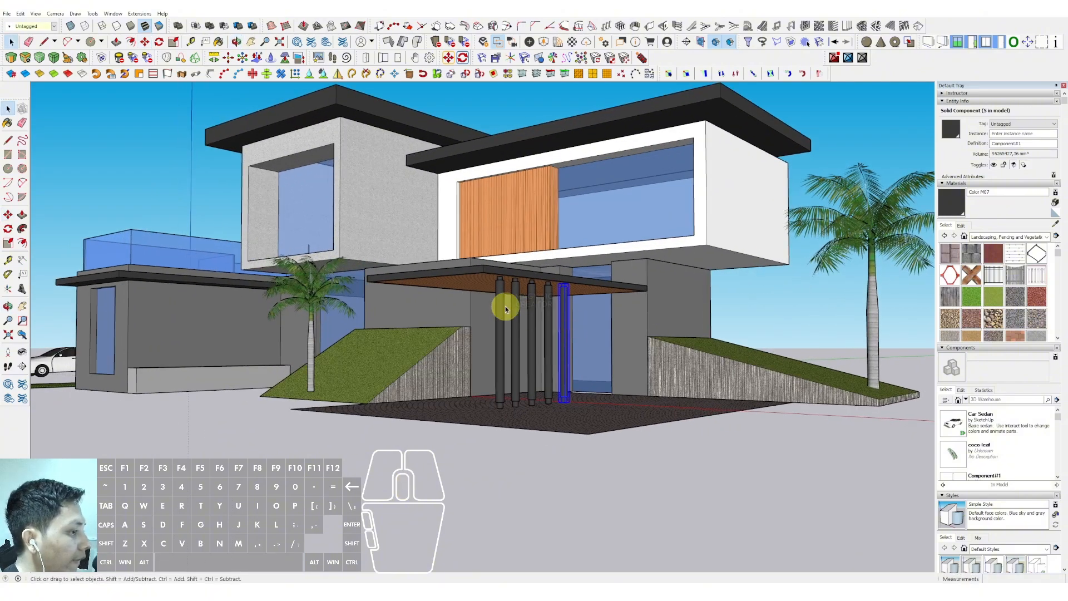
{"action": "middle_click_drag", "start_coordinate": [505, 310], "coordinate": [465, 292]}
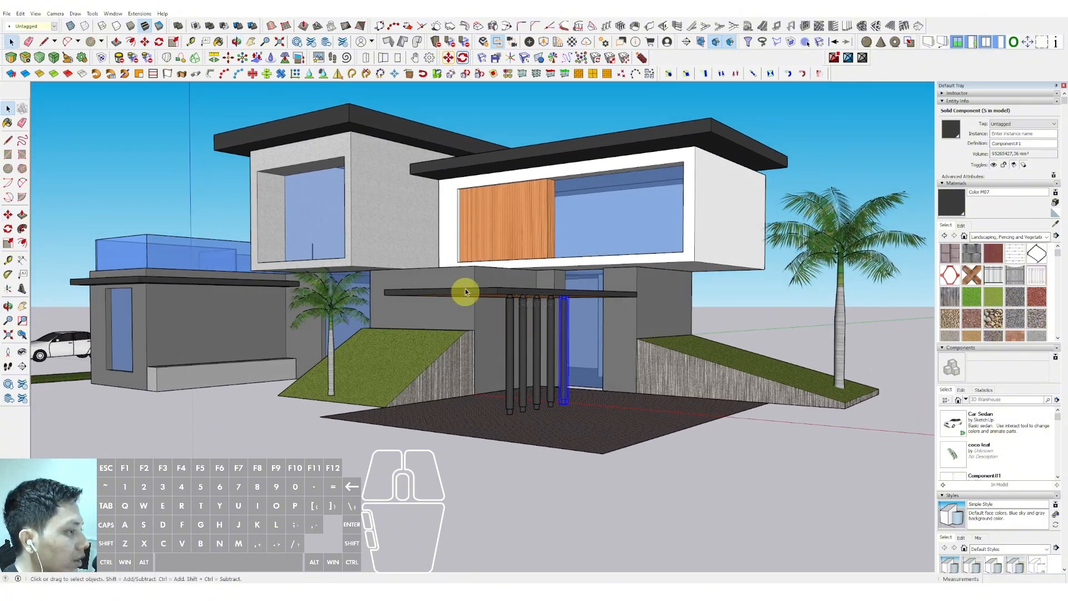
- Draw a narrow full-height rectangle at the outer edge of the grey upper box's window recess and make it a solid group
{"action": "scroll", "coordinate": [484, 287], "scroll_direction": "up", "scroll_amount": 2}
{"action": "scroll", "coordinate": [400, 205], "scroll_direction": "up", "scroll_amount": 5}
{"action": "key", "text": "r"}
{"action": "scroll", "coordinate": [367, 137], "scroll_direction": "up", "scroll_amount": 3}
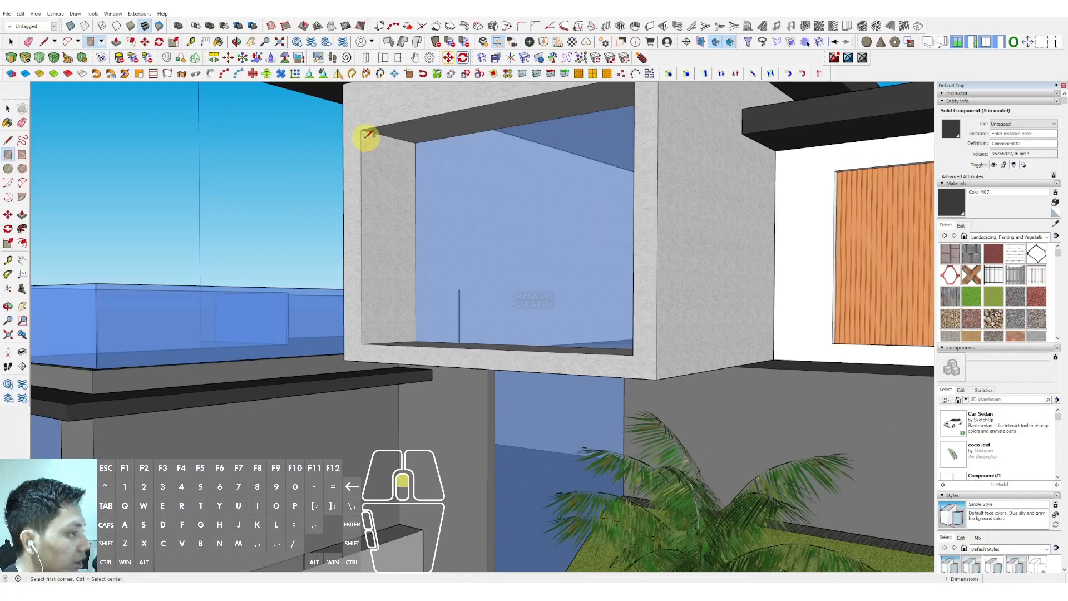
{"action": "left_click", "coordinate": [368, 136]}
{"action": "scroll", "coordinate": [367, 136], "scroll_direction": "down", "scroll_amount": 2}
{"action": "scroll", "coordinate": [376, 389], "scroll_direction": "up", "scroll_amount": 4}
{"action": "left_click", "coordinate": [371, 390]}
{"action": "key", "text": "space"}
{"action": "scroll", "coordinate": [360, 320], "scroll_direction": "up", "scroll_amount": 1}
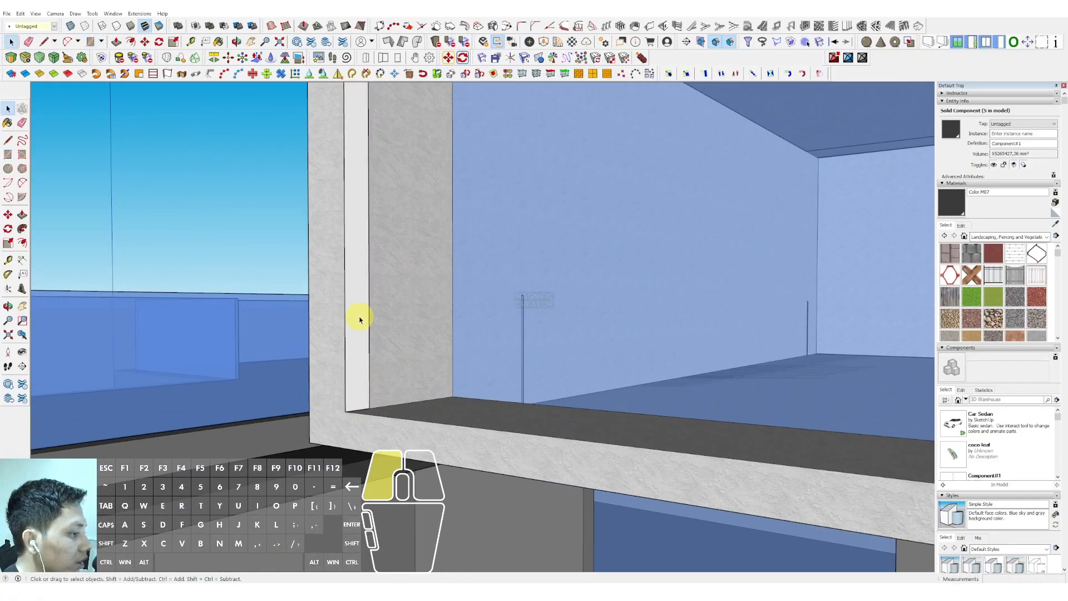
{"action": "scroll", "coordinate": [361, 278], "scroll_direction": "down", "scroll_amount": 6}
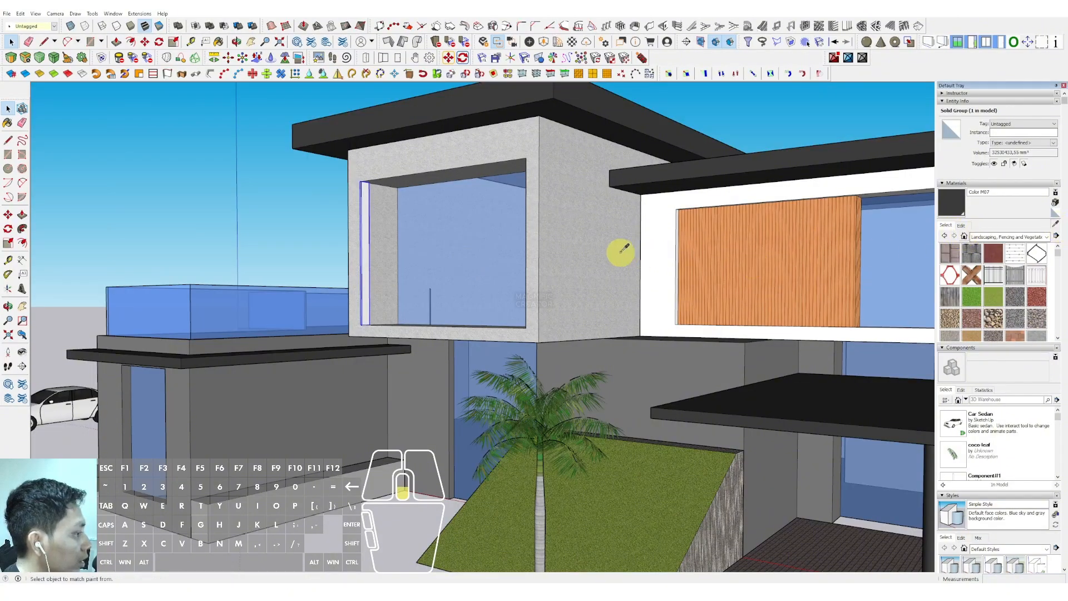
- Sample the dark brown wood from the material sample blocks and paint the window slat with it
{"action": "scroll", "coordinate": [620, 253], "scroll_direction": "down", "scroll_amount": 4}
{"action": "middle_click_drag", "start_coordinate": [544, 355], "coordinate": [544, 423]}
{"action": "scroll", "coordinate": [129, 353], "scroll_direction": "up", "scroll_amount": 3}
{"action": "middle_click_drag", "start_coordinate": [128, 353], "coordinate": [345, 320], "text": "shift"}
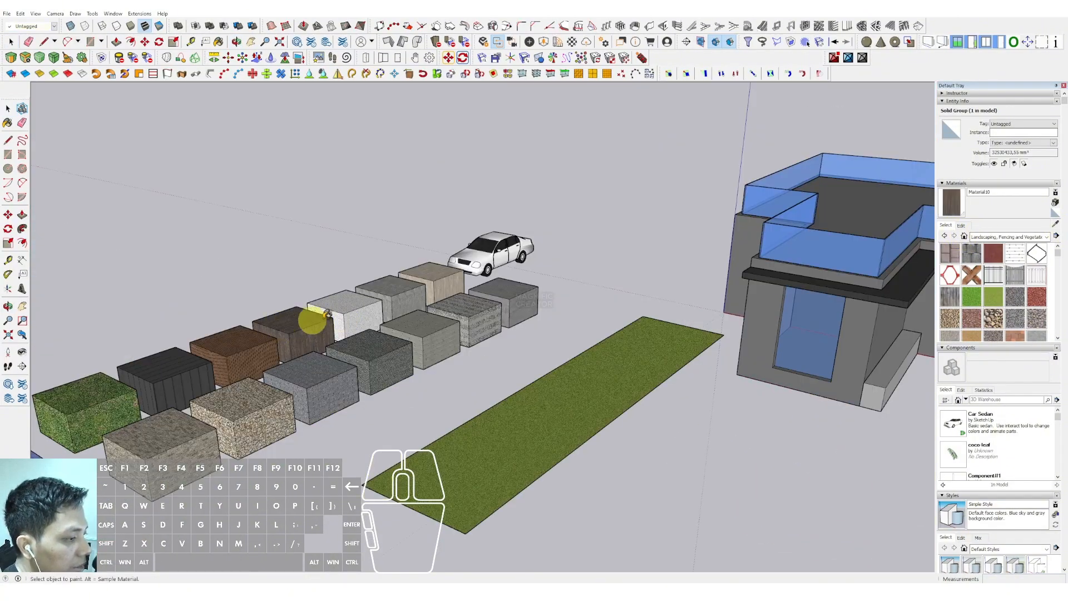
{"action": "middle_click_drag", "start_coordinate": [857, 248], "coordinate": [681, 278], "text": "shift"}
{"action": "scroll", "coordinate": [701, 267], "scroll_direction": "up", "scroll_amount": 3}
{"action": "left_click", "coordinate": [706, 246]}
{"action": "key", "text": "space"}
- Convert the wooden window slat into a component, keeping the default definition settings
{"action": "middle_click_drag", "start_coordinate": [577, 263], "coordinate": [500, 281], "text": "shift"}
{"action": "scroll", "coordinate": [501, 282], "scroll_direction": "up", "scroll_amount": 3}
{"action": "right_click", "coordinate": [513, 281]}
{"action": "left_click", "coordinate": [526, 356]}
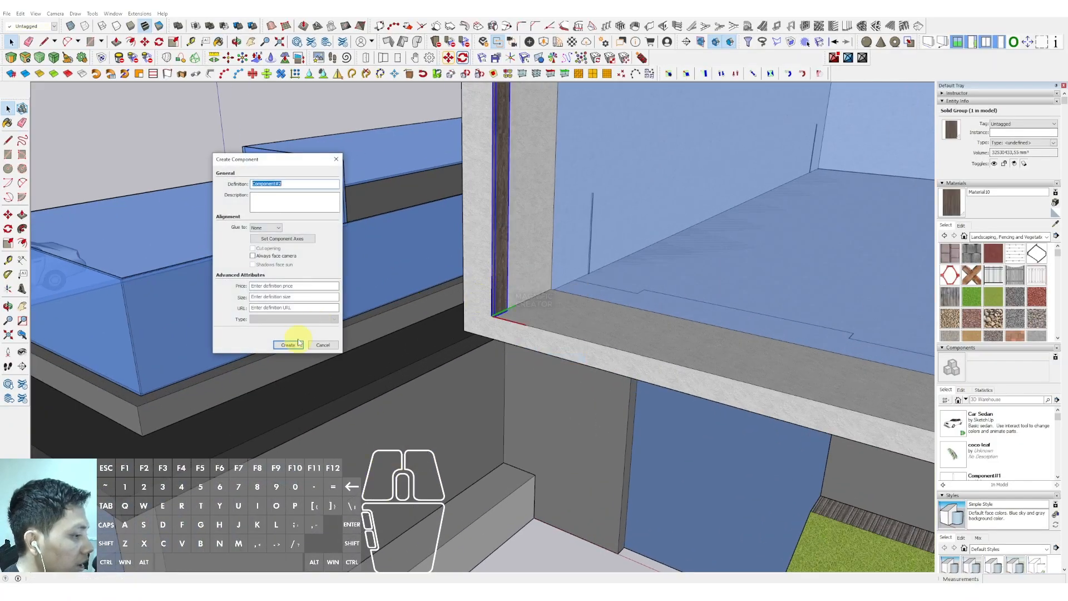
{"action": "left_click", "coordinate": [288, 345]}
- Copy the slat partway across the window recess and divide the distance into 6 for an evenly spaced screen
{"action": "scroll", "coordinate": [517, 327], "scroll_direction": "up", "scroll_amount": 3}
{"action": "key", "text": "m"}
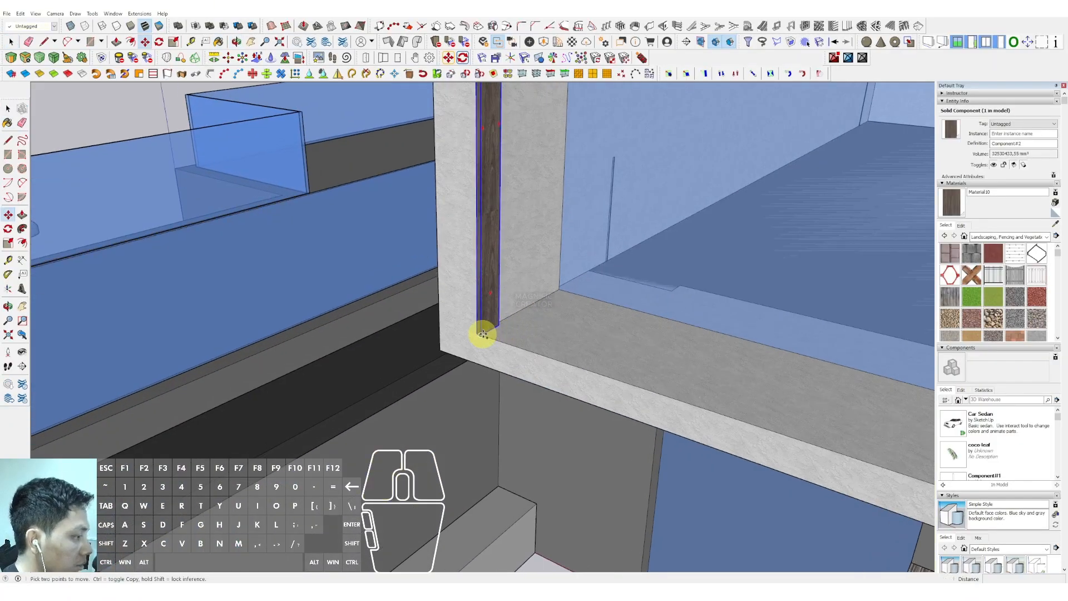
{"action": "left_click", "coordinate": [483, 334]}
{"action": "key", "text": "ctrl"}
{"action": "scroll", "coordinate": [500, 345], "scroll_direction": "down", "scroll_amount": 2}
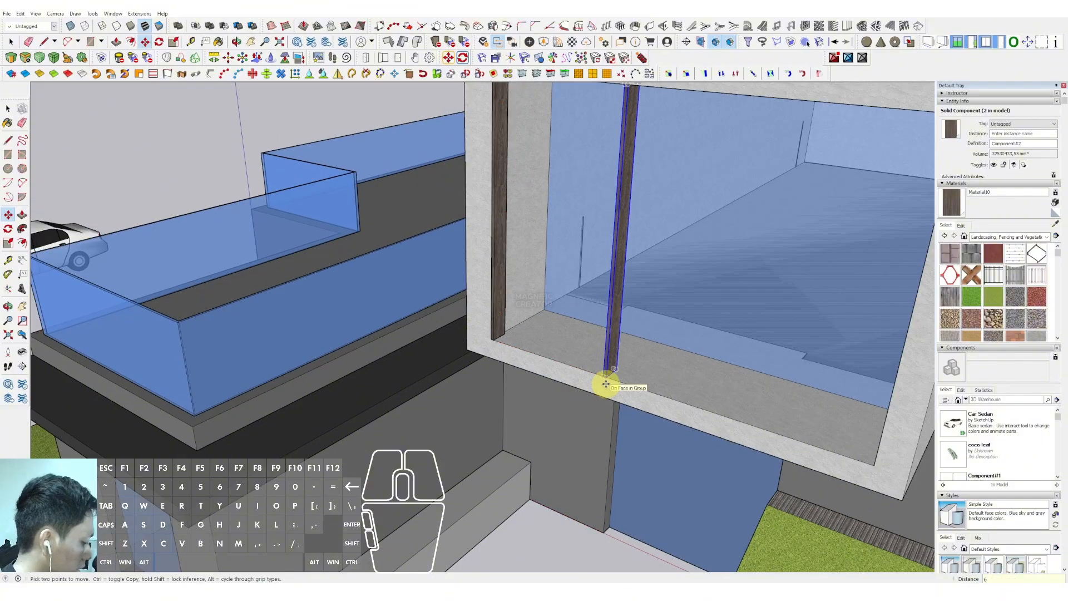
{"action": "key", "text": "Return"}
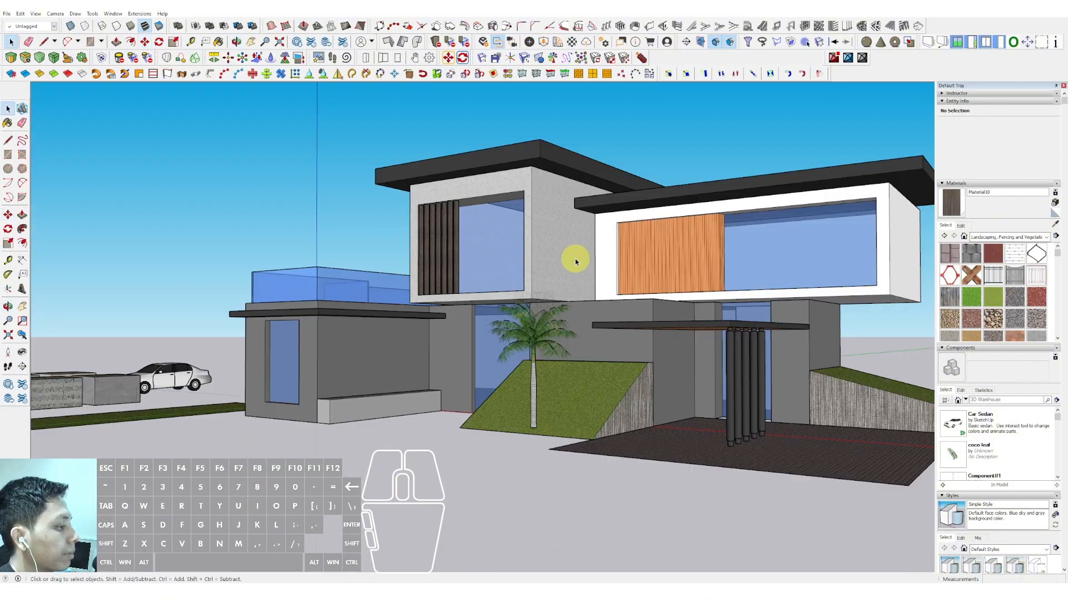
- Turn on shadows for the whole house scene
{"action": "middle_click_drag", "start_coordinate": [576, 261], "coordinate": [511, 277]}
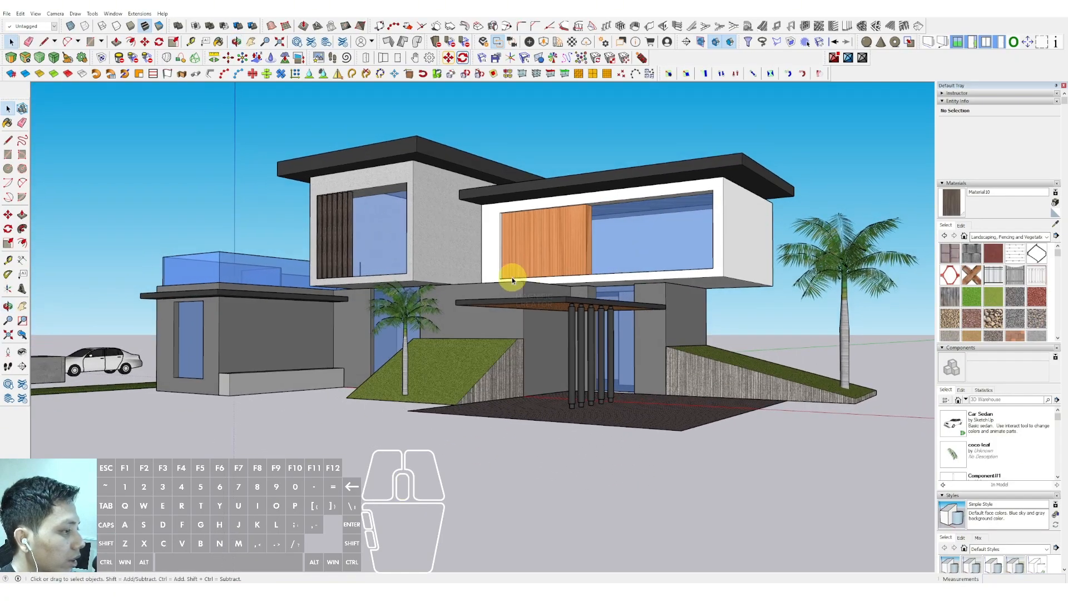
{"action": "left_click", "coordinate": [36, 13]}
{"action": "left_click", "coordinate": [67, 114]}
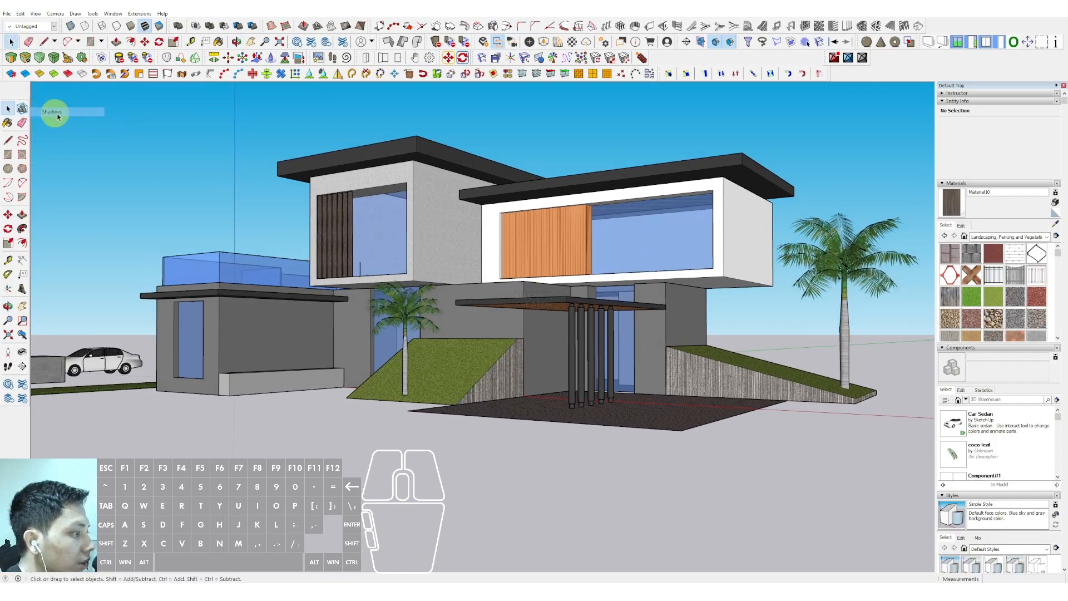
{"action": "middle_click_drag", "start_coordinate": [551, 310], "coordinate": [401, 330]}
{"action": "middle_click_drag", "start_coordinate": [561, 314], "coordinate": [392, 400]}
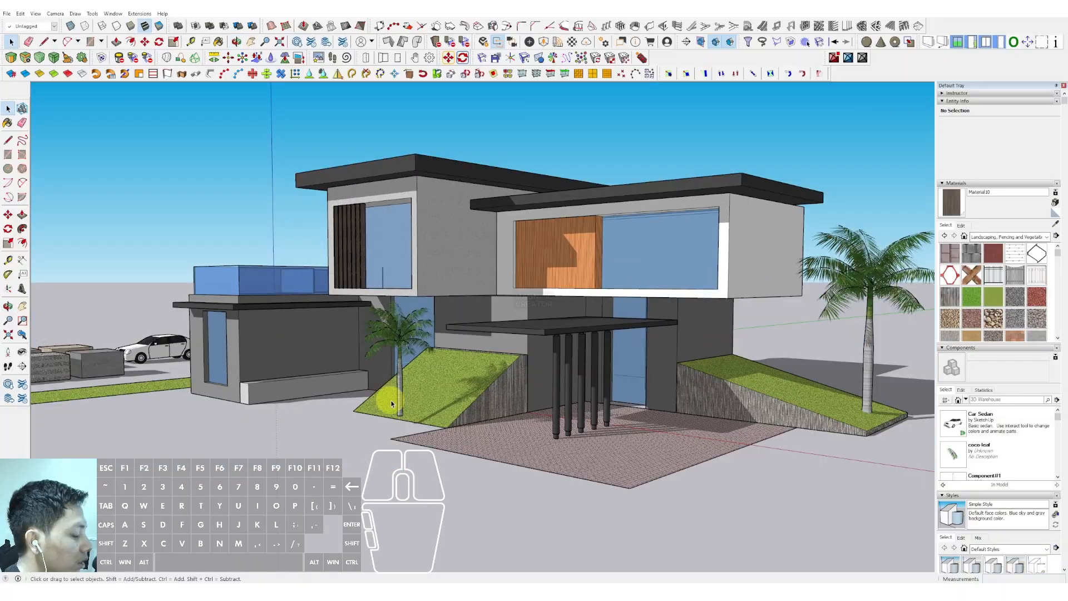
- Move the palm beside the entrance from the front edge of its grass ramp farther up the slope
{"action": "scroll", "coordinate": [393, 402], "scroll_direction": "up", "scroll_amount": 3}
{"action": "left_click", "coordinate": [400, 405]}
{"action": "scroll", "coordinate": [381, 429], "scroll_direction": "up", "scroll_amount": 1}
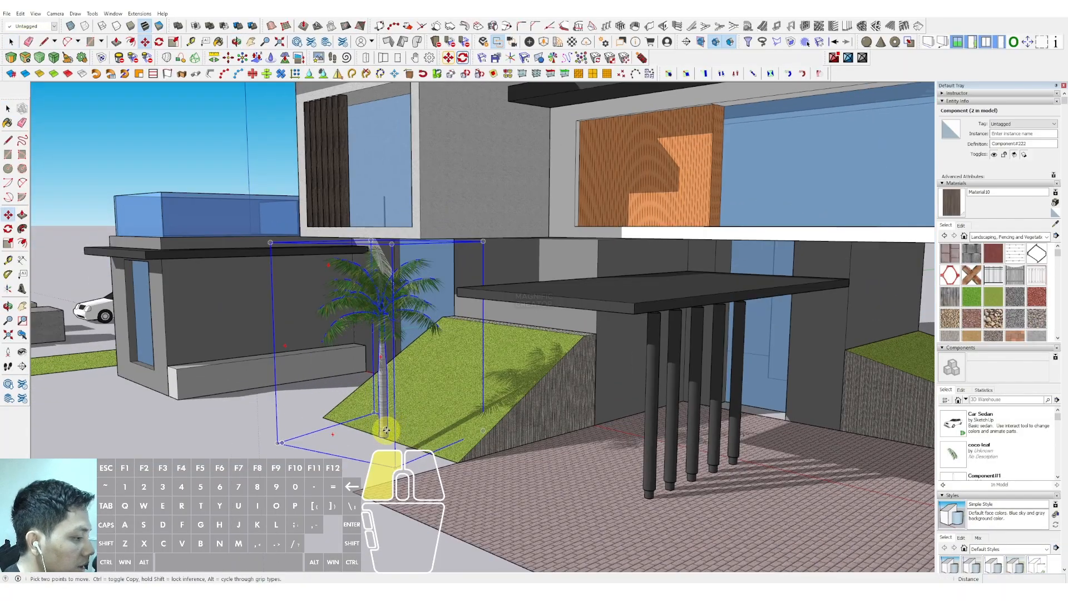
{"action": "left_click", "coordinate": [386, 430]}
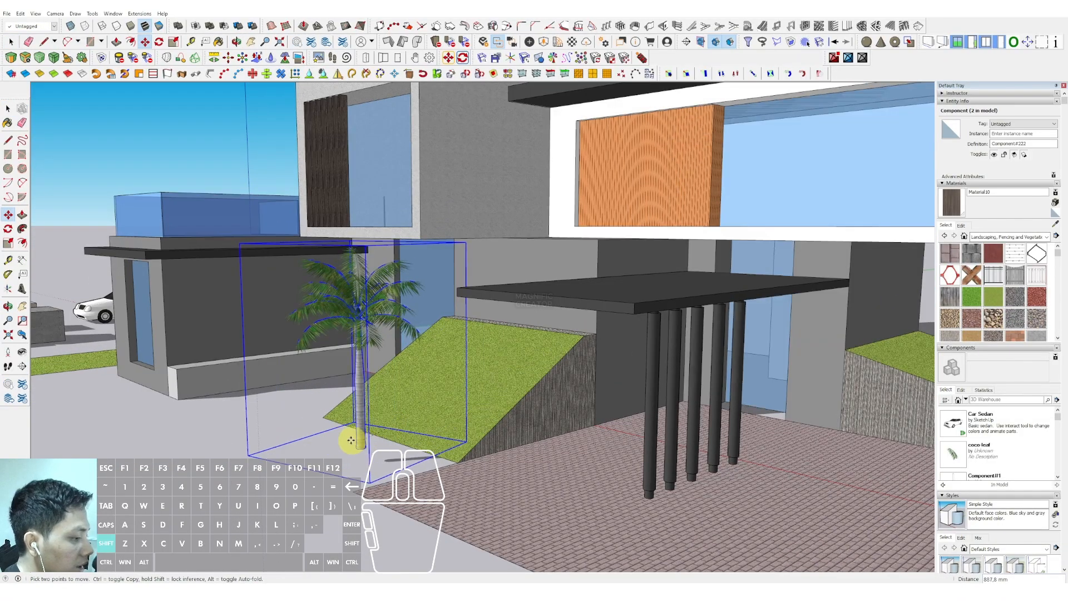
{"action": "left_click", "coordinate": [471, 404]}
{"action": "key", "text": "space"}
{"action": "scroll", "coordinate": [421, 407], "scroll_direction": "down", "scroll_amount": 4}
- Examine the shaded house exterior from the front, from eye level and from the terrace side
{"action": "middle_click_drag", "start_coordinate": [778, 416], "coordinate": [782, 384]}
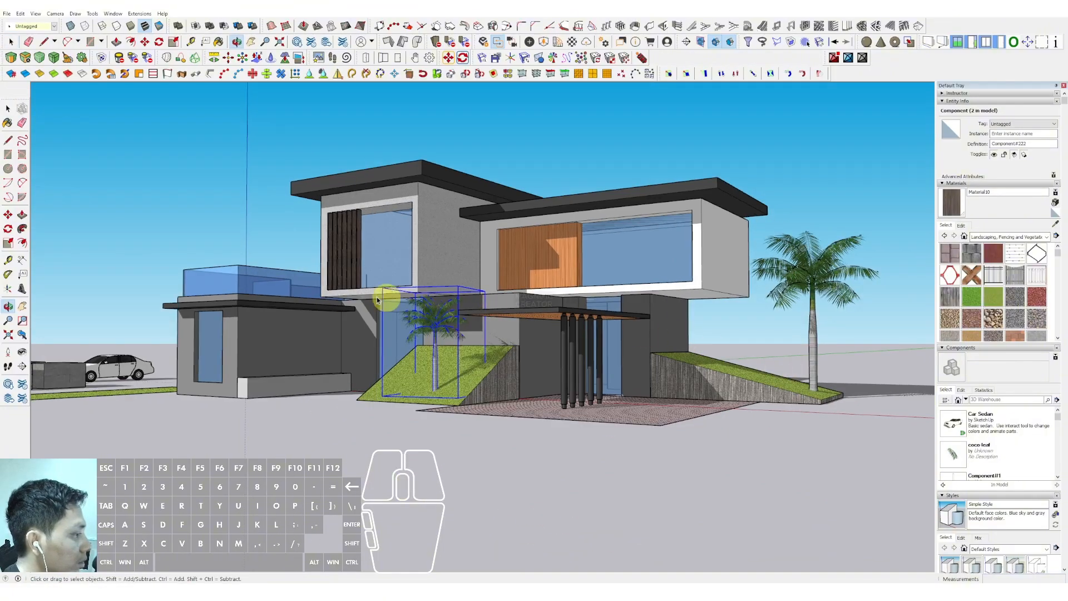
{"action": "mouse_move", "coordinate": [377, 300]}
{"action": "middle_mouse_down"}
{"action": "mouse_move", "coordinate": [570, 301]}
{"action": "mouse_move", "coordinate": [577, 360]}
{"action": "mouse_move", "coordinate": [639, 396]}
{"action": "mouse_move", "coordinate": [534, 351]}
{"action": "mouse_move", "coordinate": [436, 334]}
{"action": "mouse_move", "coordinate": [371, 308]}
{"action": "middle_mouse_up"}
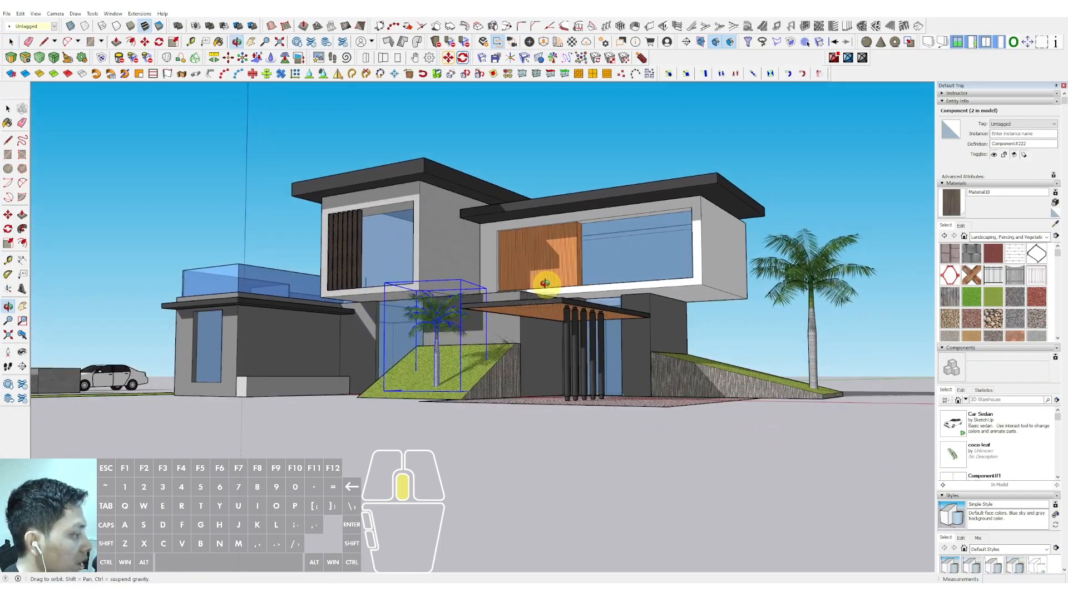
{"action": "middle_click_drag", "start_coordinate": [590, 286], "coordinate": [579, 303]}
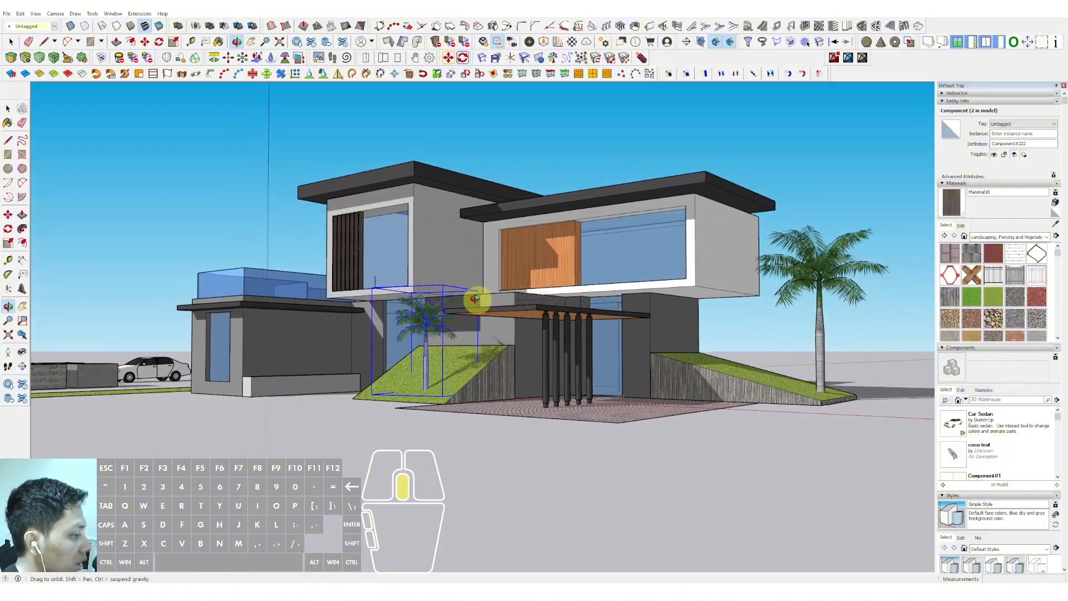
{"action": "middle_click_drag", "start_coordinate": [537, 291], "coordinate": [639, 275]}
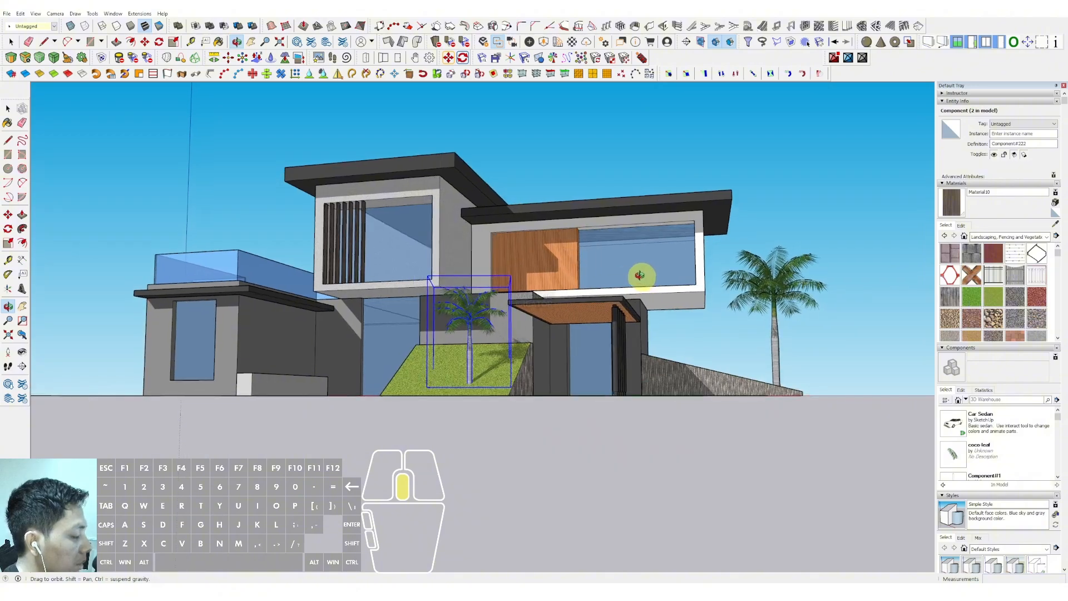
{"action": "middle_click_drag", "start_coordinate": [639, 277], "coordinate": [603, 289]}
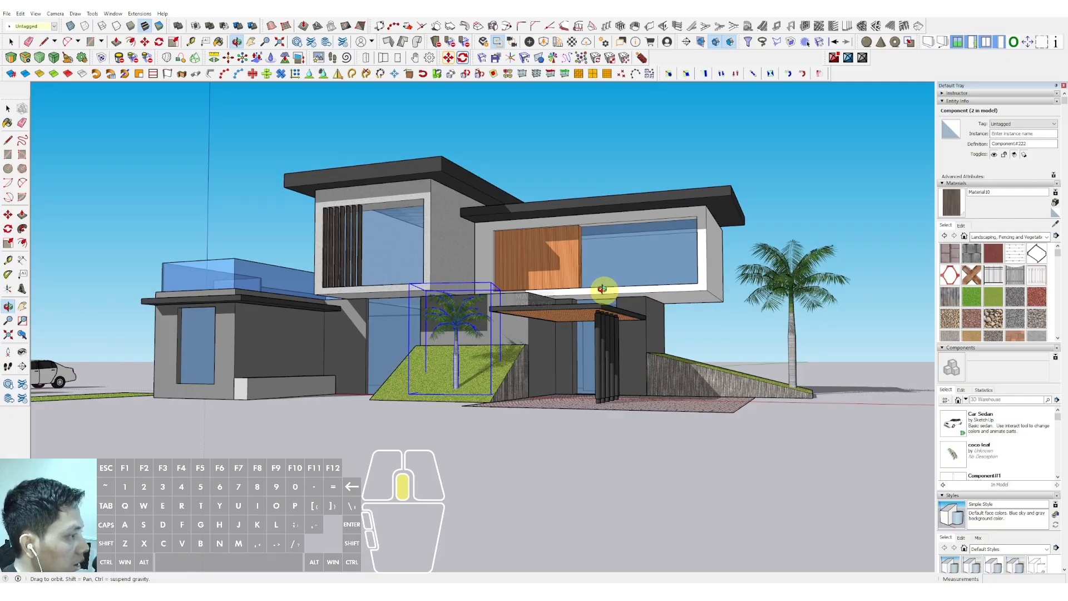
{"action": "mouse_move", "coordinate": [603, 289]}
{"action": "middle_mouse_down"}
{"action": "mouse_move", "coordinate": [393, 286]}
{"action": "mouse_move", "coordinate": [496, 274]}
{"action": "mouse_move", "coordinate": [639, 286]}
{"action": "mouse_move", "coordinate": [443, 269]}
{"action": "mouse_move", "coordinate": [565, 269]}
{"action": "mouse_move", "coordinate": [523, 286]}
{"action": "mouse_move", "coordinate": [592, 281]}
{"action": "middle_mouse_up"}
{"action": "left_click", "coordinate": [691, 176]}
{"action": "middle_click_drag", "start_coordinate": [509, 286], "coordinate": [572, 265]}
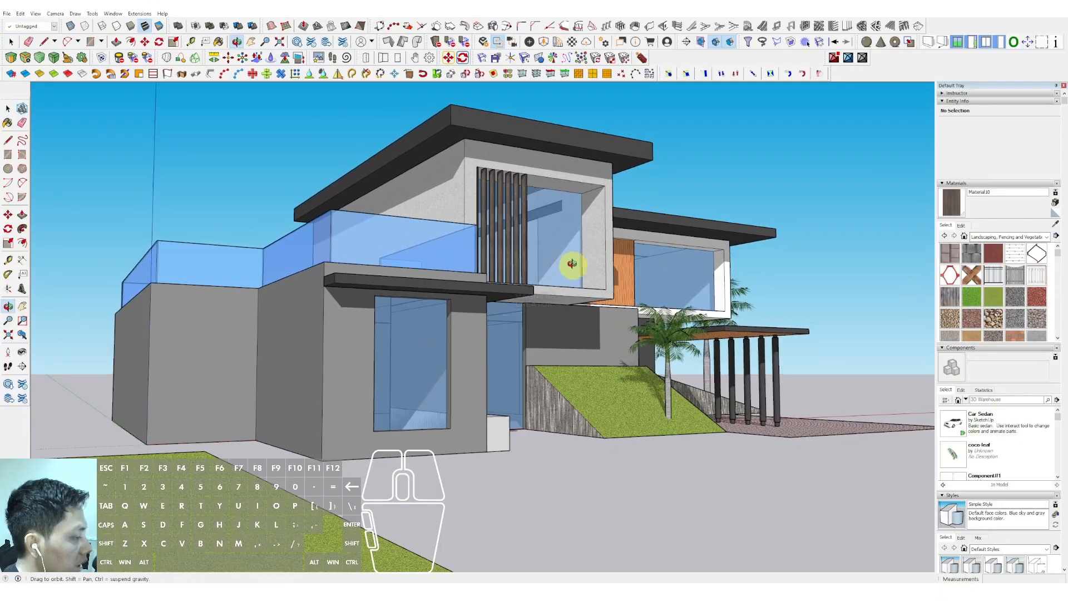